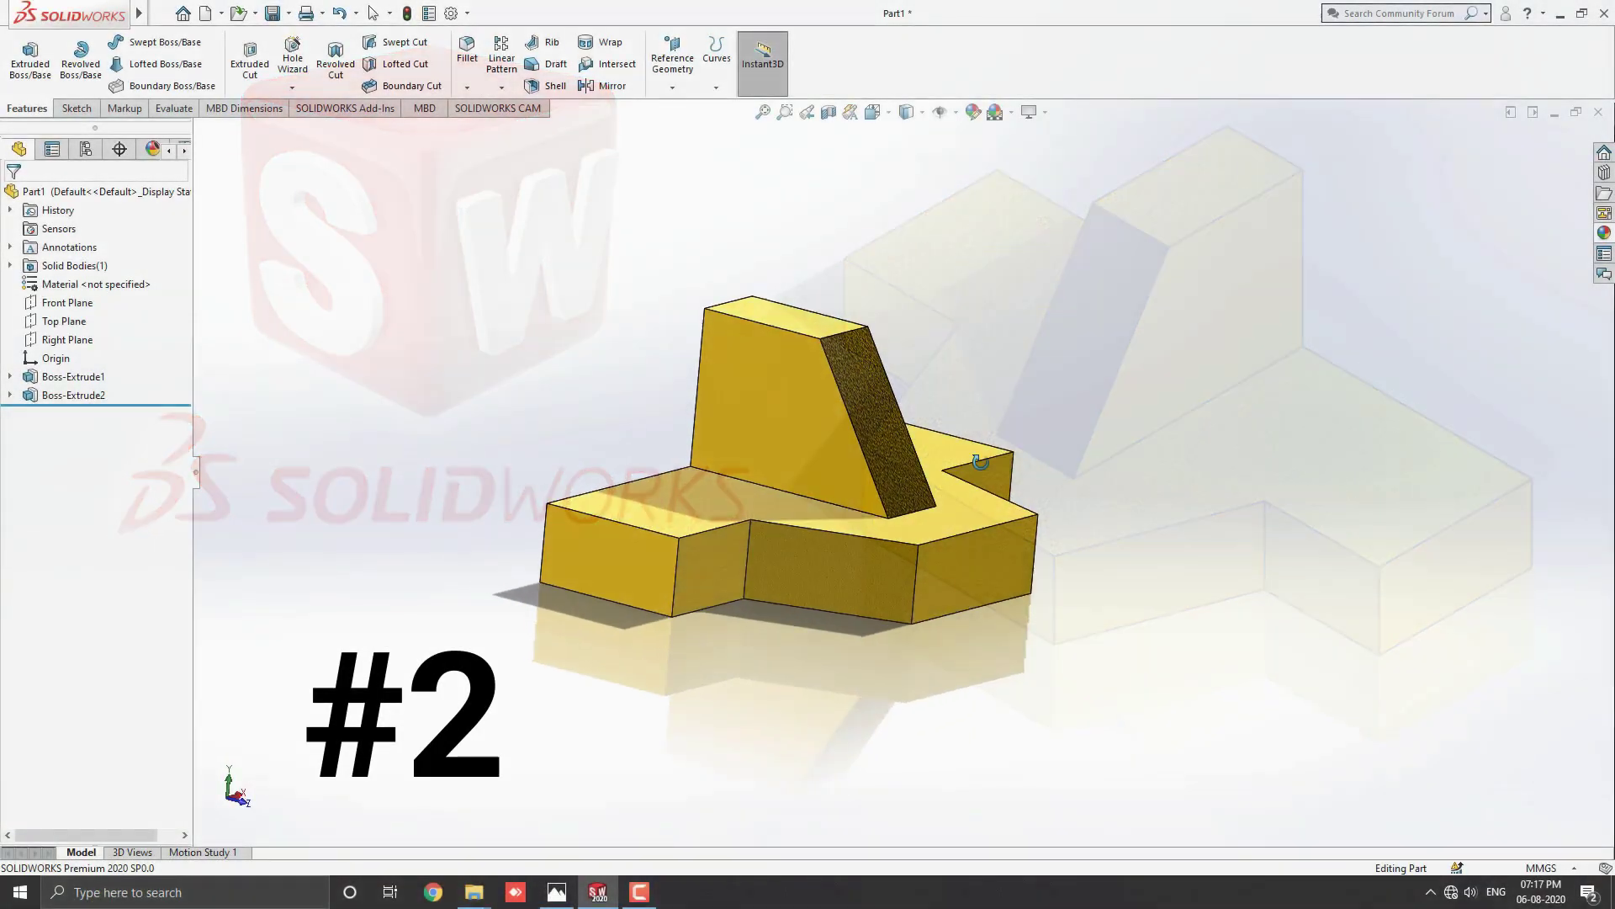
- Orbit the finished two-extrusion part in the preview to view it from below
{"action": "middle_click_drag", "start_coordinate": [980, 462], "coordinate": [731, 523]}
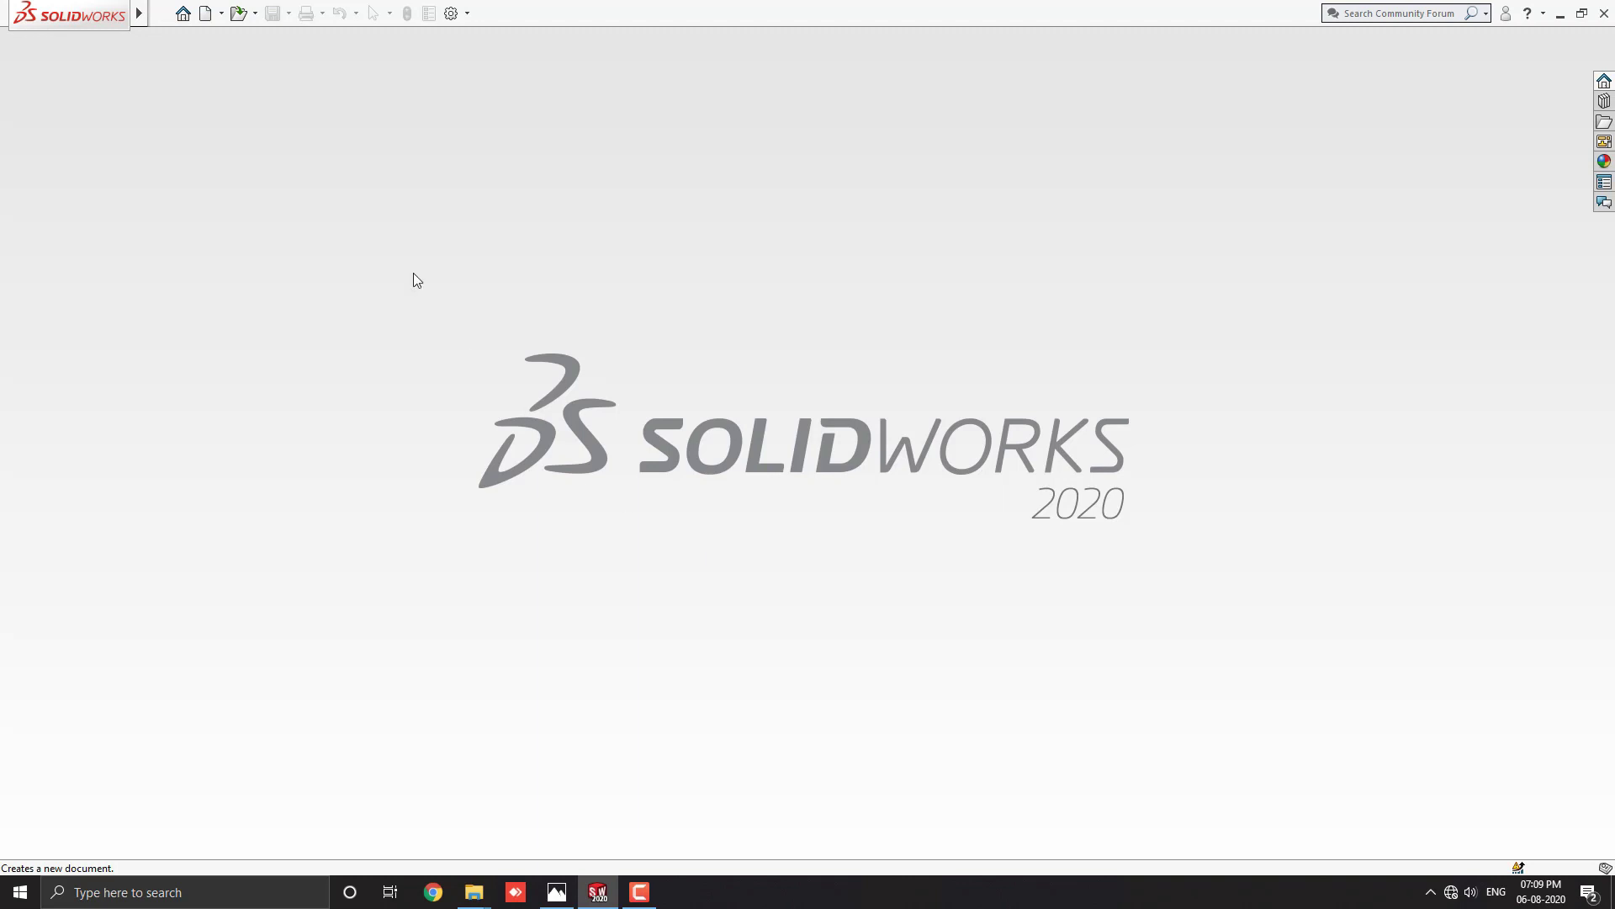
- Create a new blank part document, Part1, from the New SOLIDWORKS Document dialog
{"action": "left_click", "coordinate": [204, 14]}
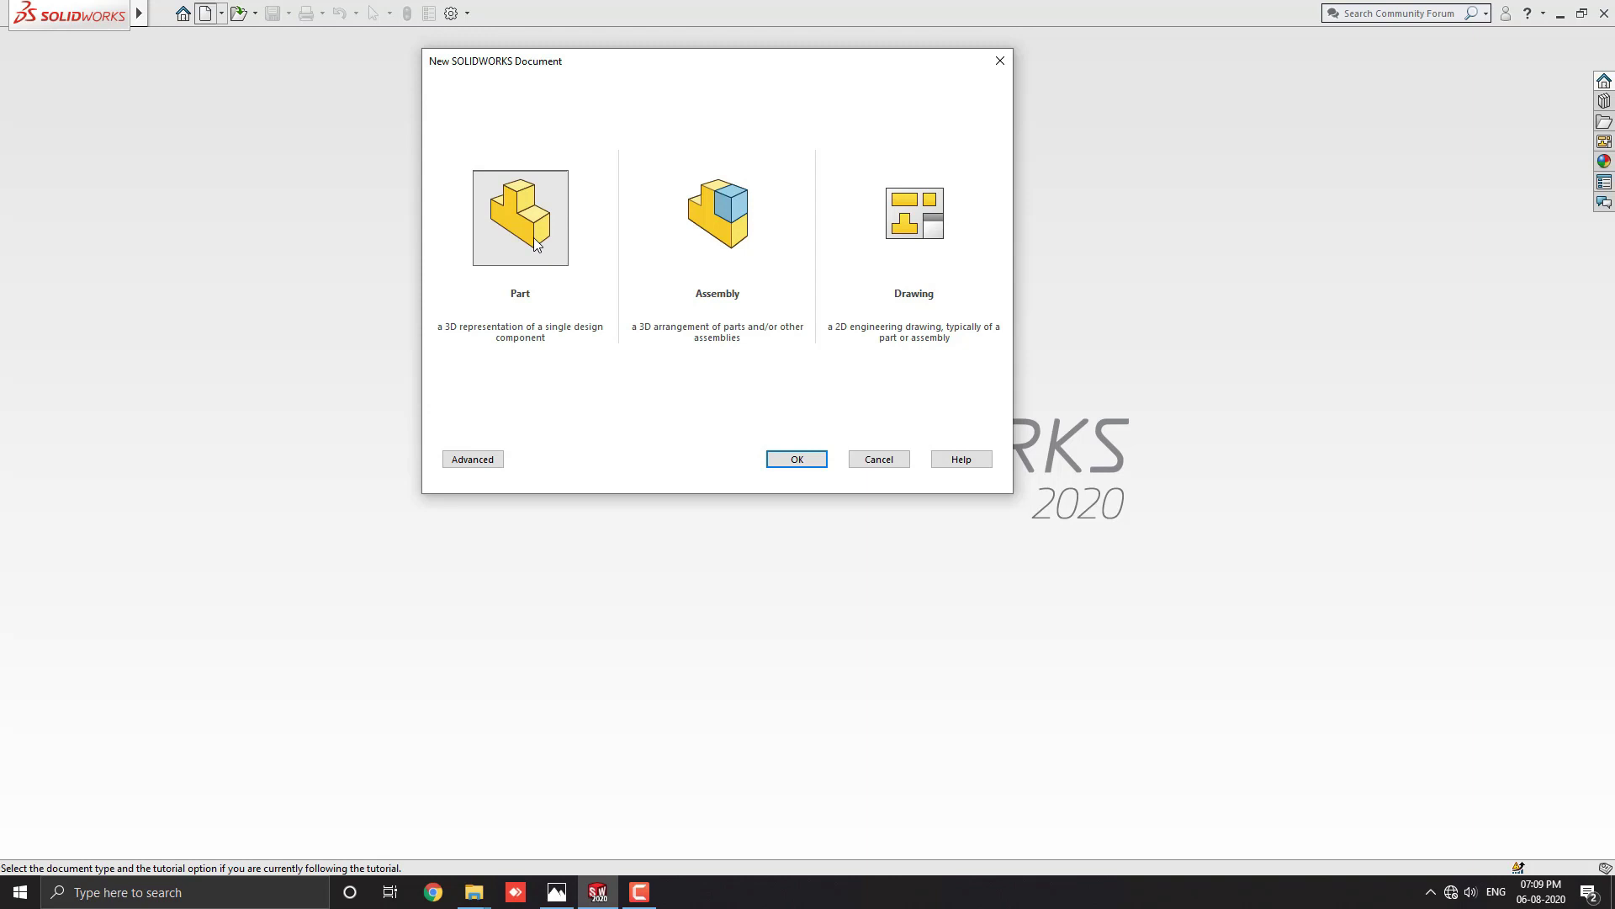
{"action": "left_click", "coordinate": [796, 460]}
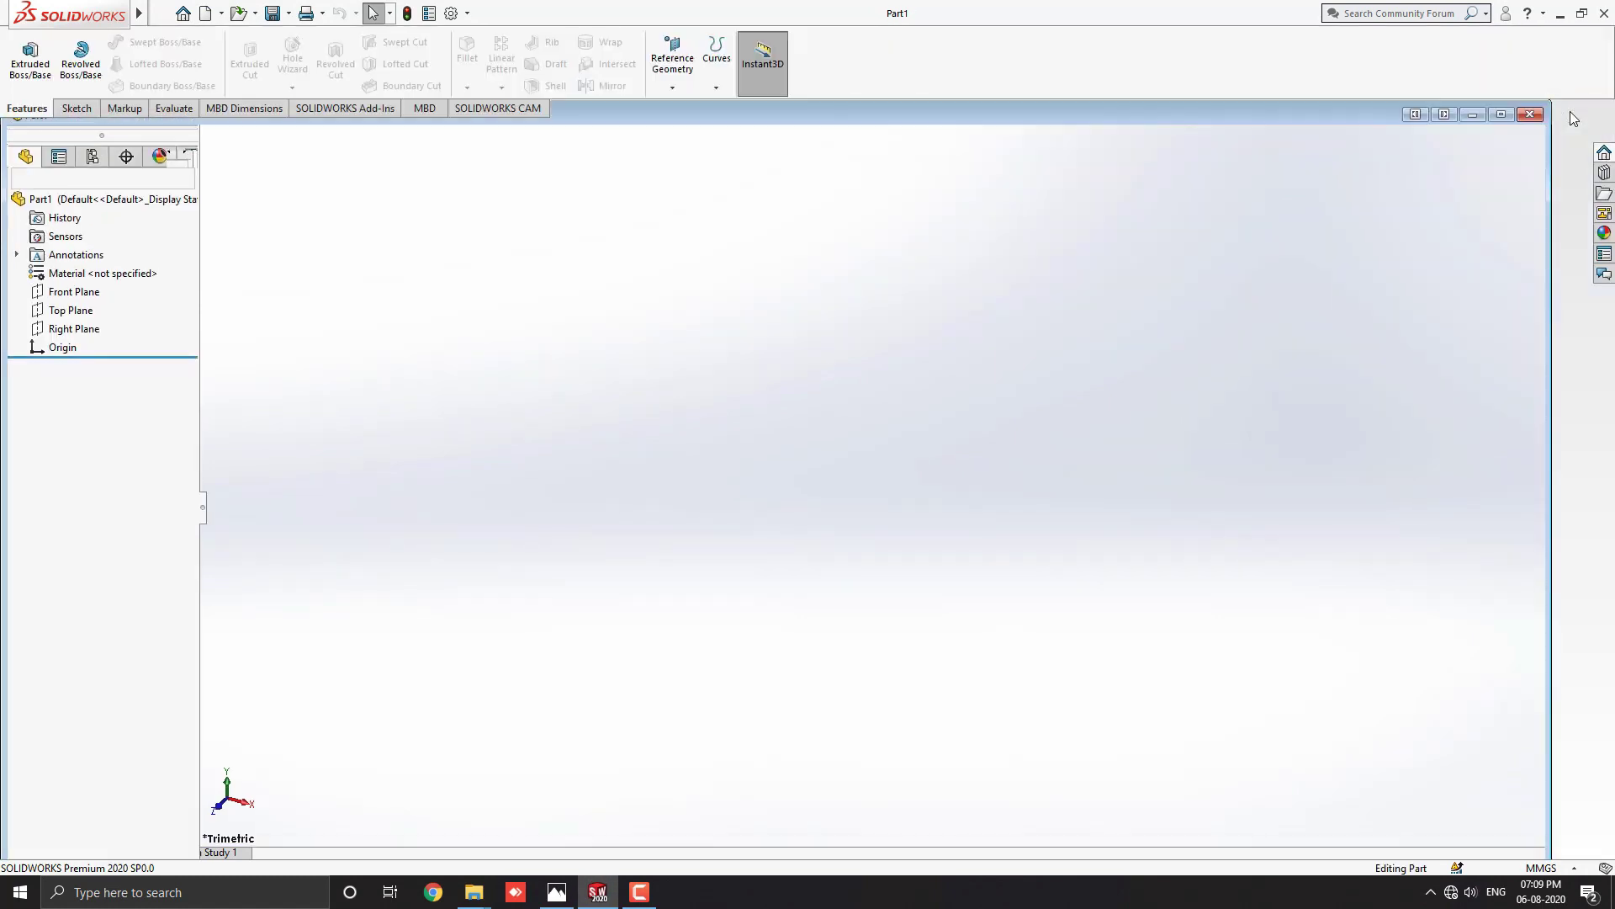
- Shrink the Part1 window to the right half, keeping the 2final.jpg drawing visible on the left
{"action": "left_click_drag", "start_coordinate": [5, 367], "coordinate": [509, 367]}
{"action": "left_click_drag", "start_coordinate": [986, 108], "coordinate": [978, 113]}
{"action": "left_click", "coordinate": [556, 892]}
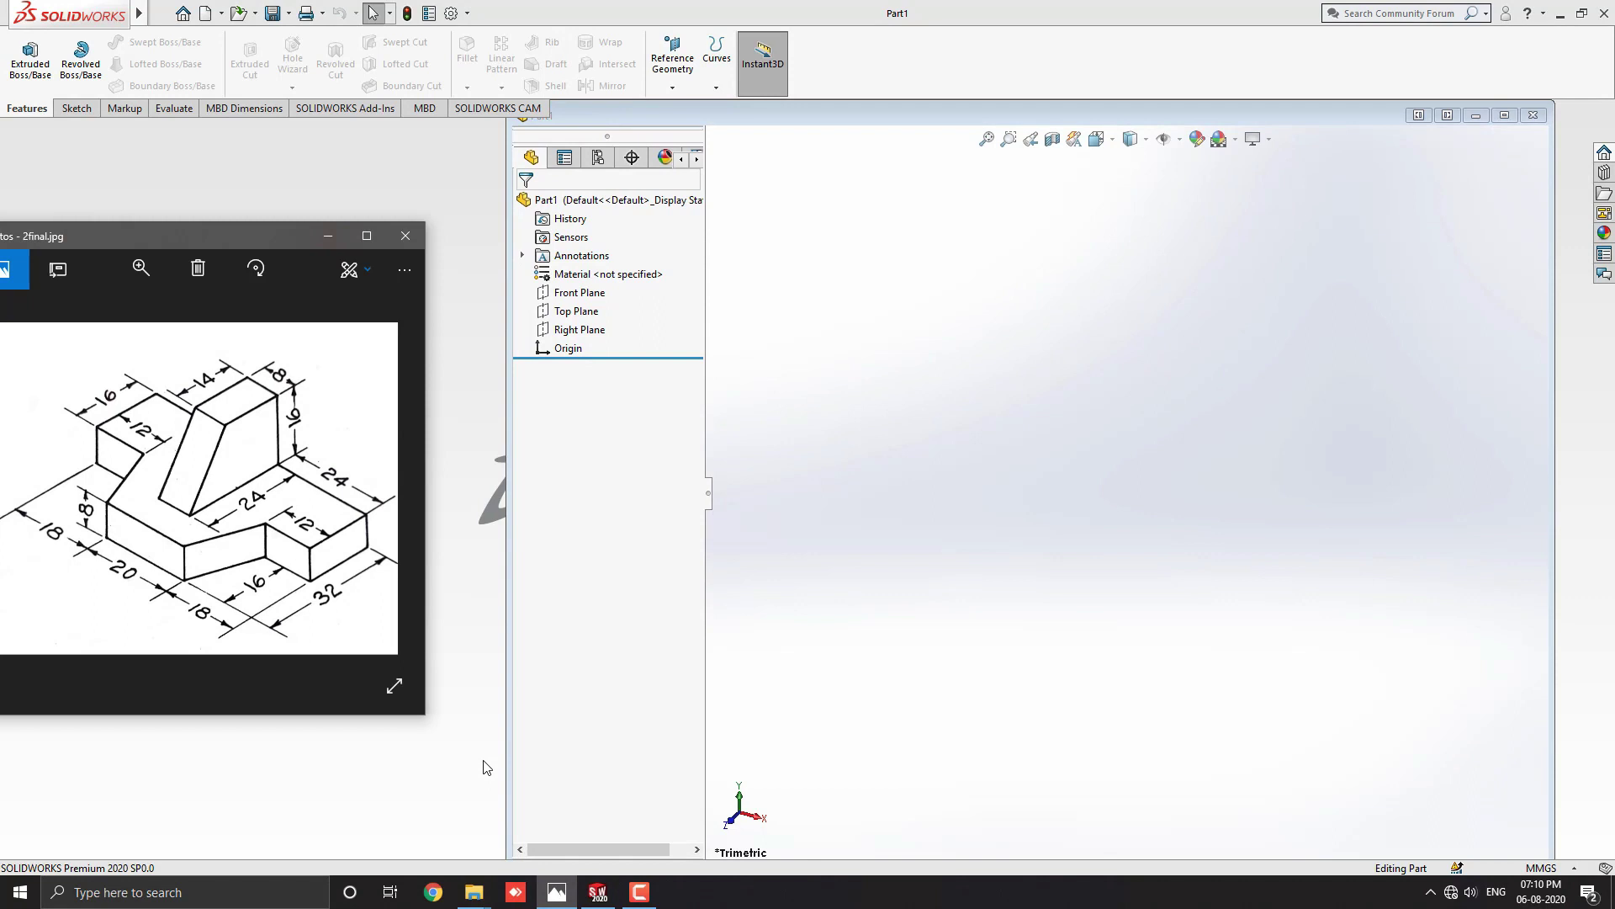
{"action": "left_click_drag", "start_coordinate": [510, 657], "coordinate": [425, 656]}
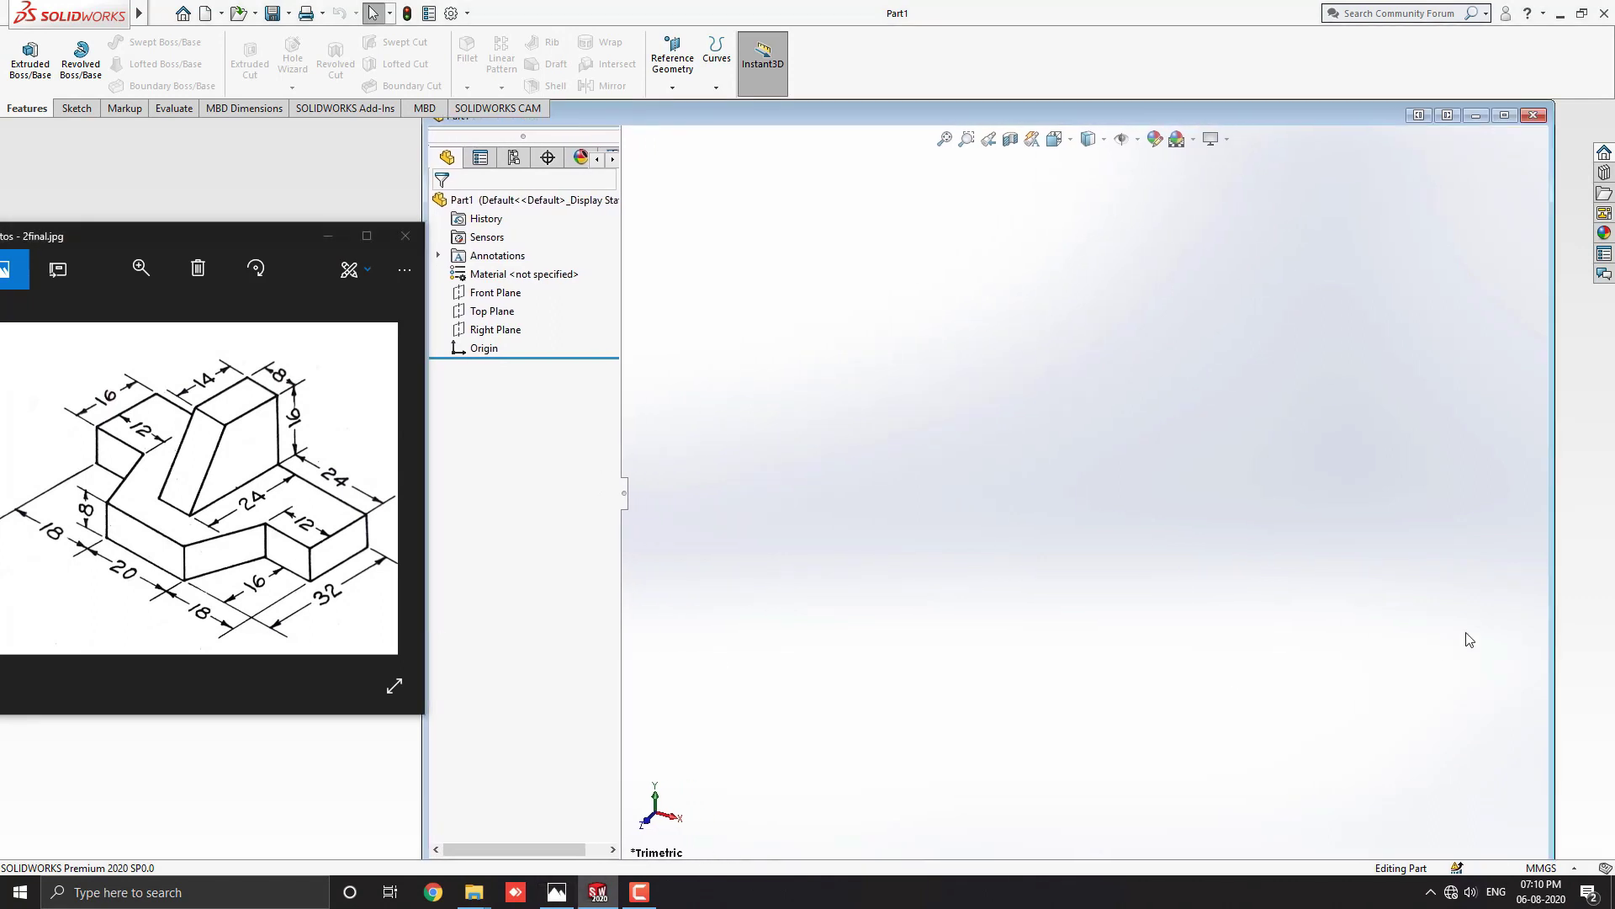
{"action": "left_click_drag", "start_coordinate": [1138, 105], "coordinate": [1117, 133]}
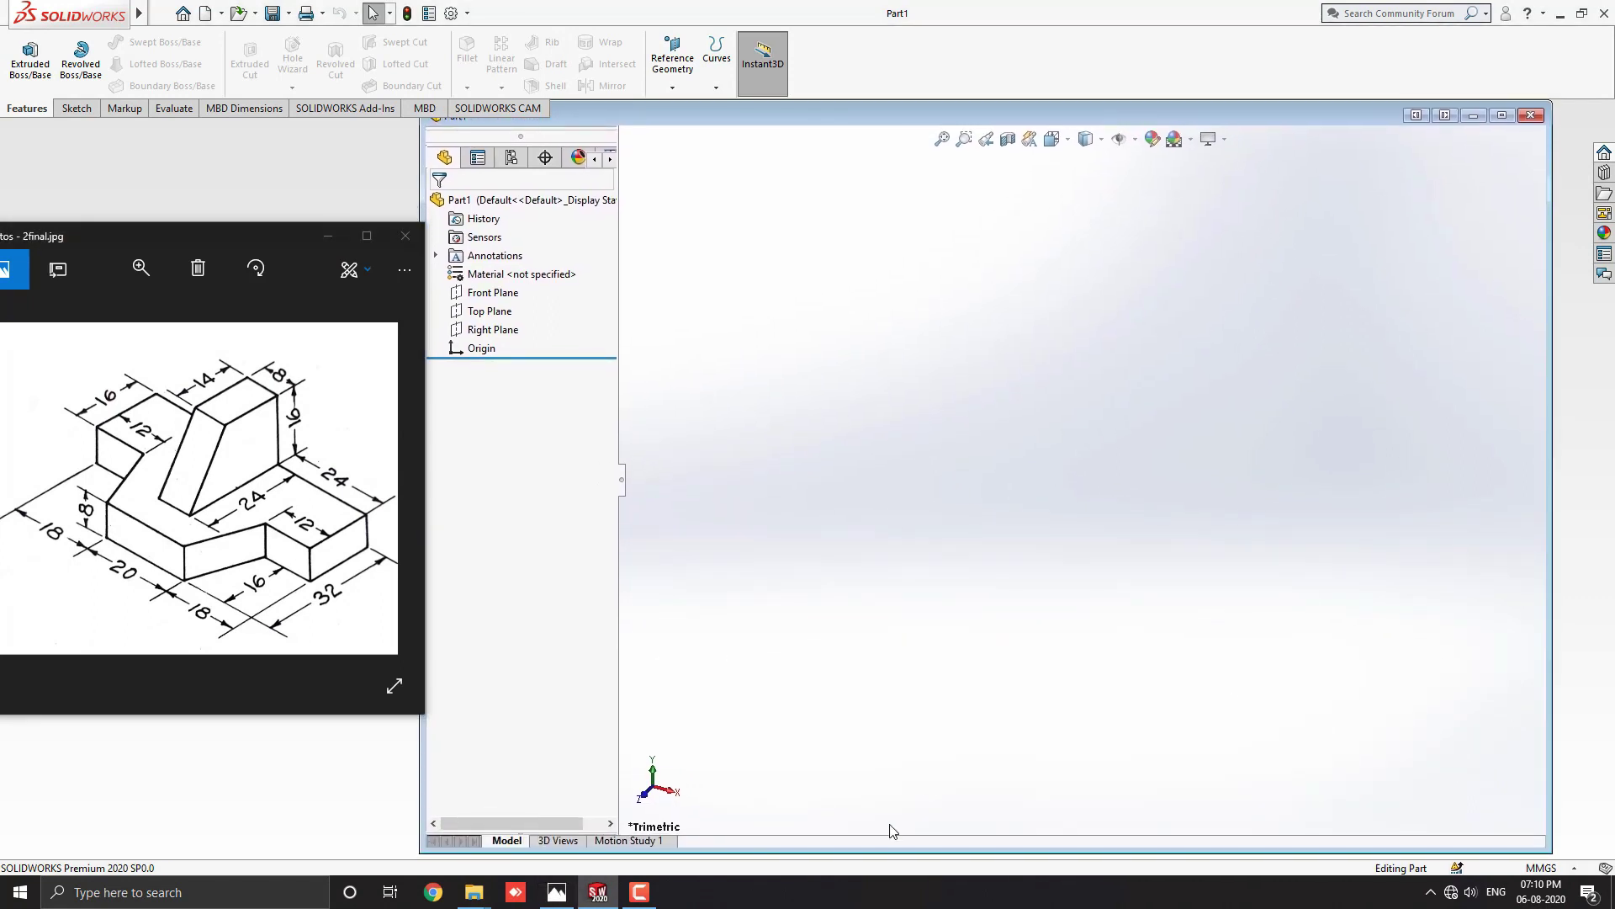
{"action": "left_click_drag", "start_coordinate": [1550, 618], "coordinate": [1608, 618]}
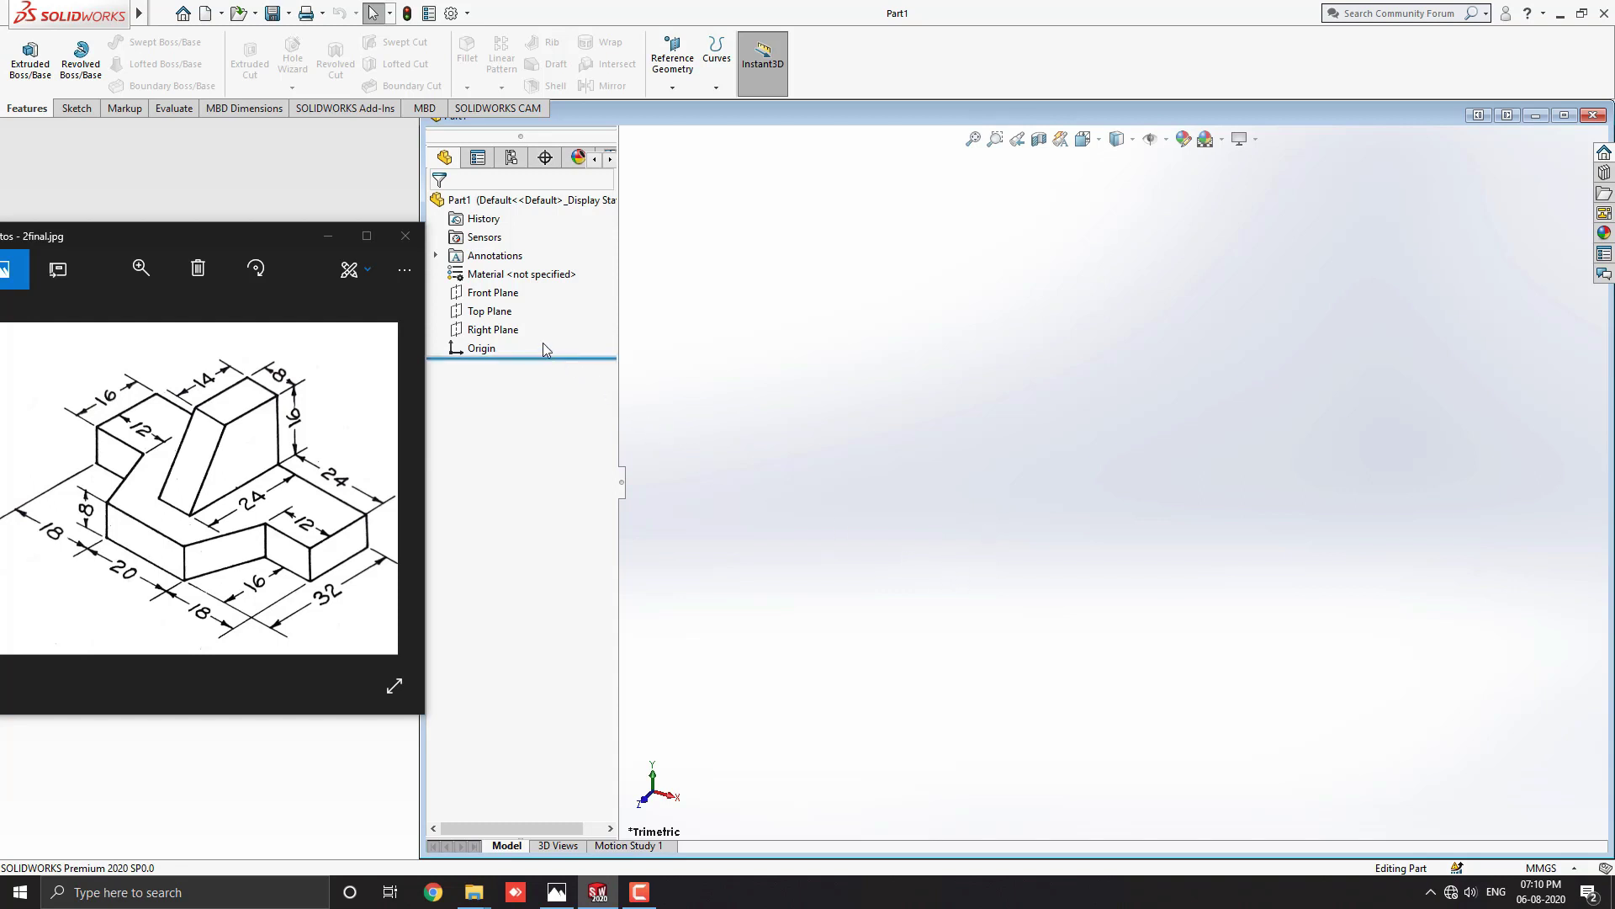
- On the Top Plane, sketch five lines from the origin: left, down, right, angled down-right, right
{"action": "left_click", "coordinate": [491, 320]}
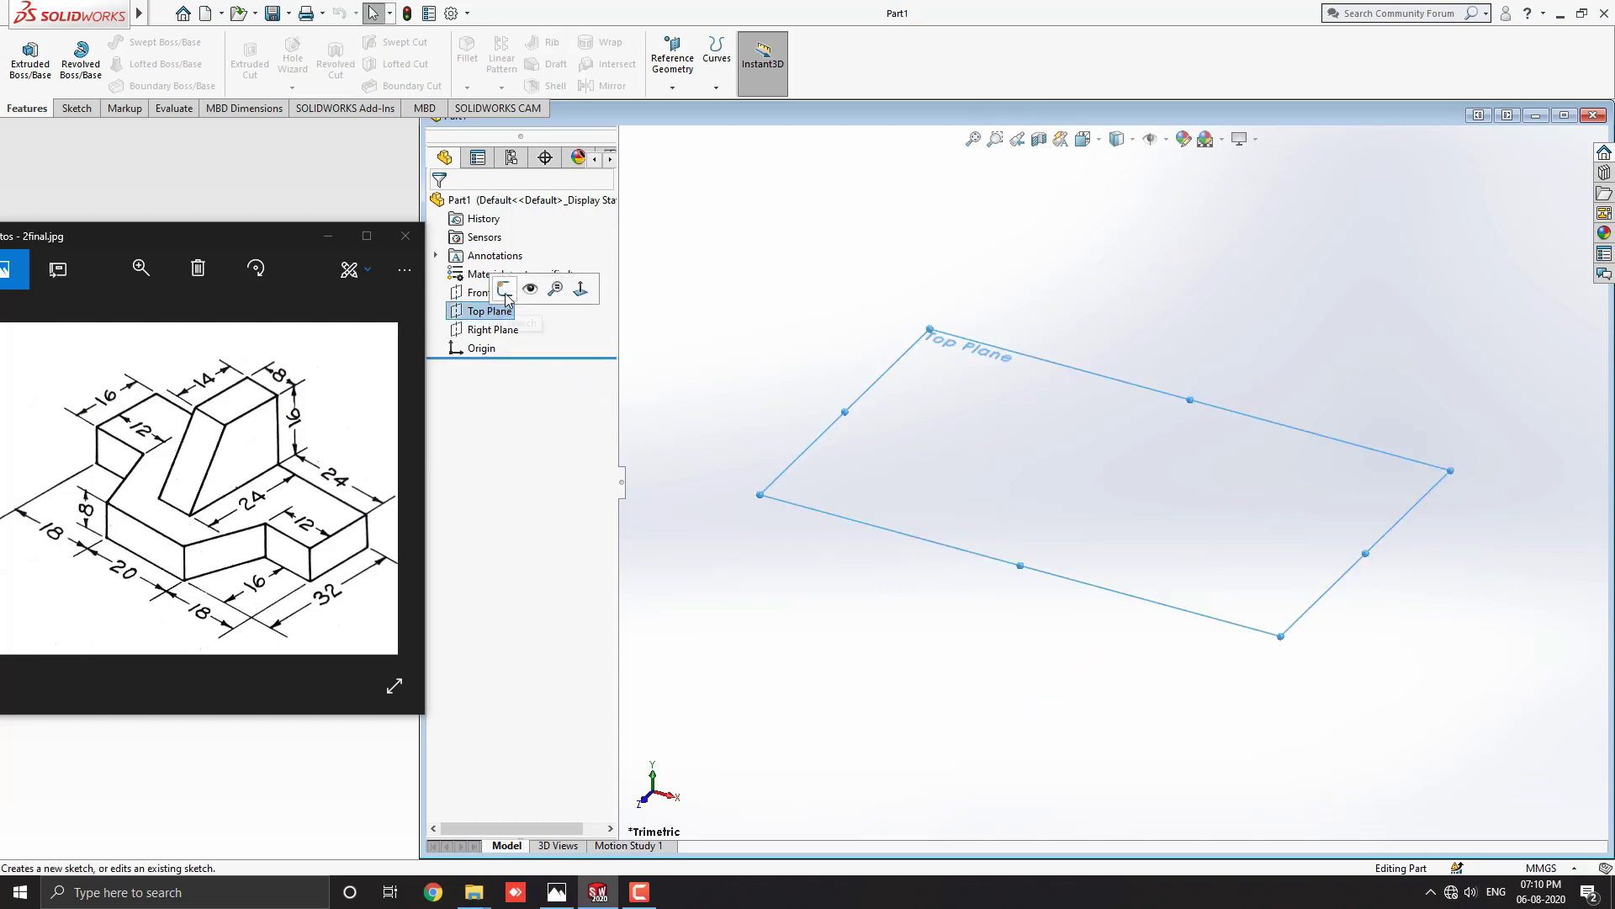
{"action": "left_click", "coordinate": [505, 291]}
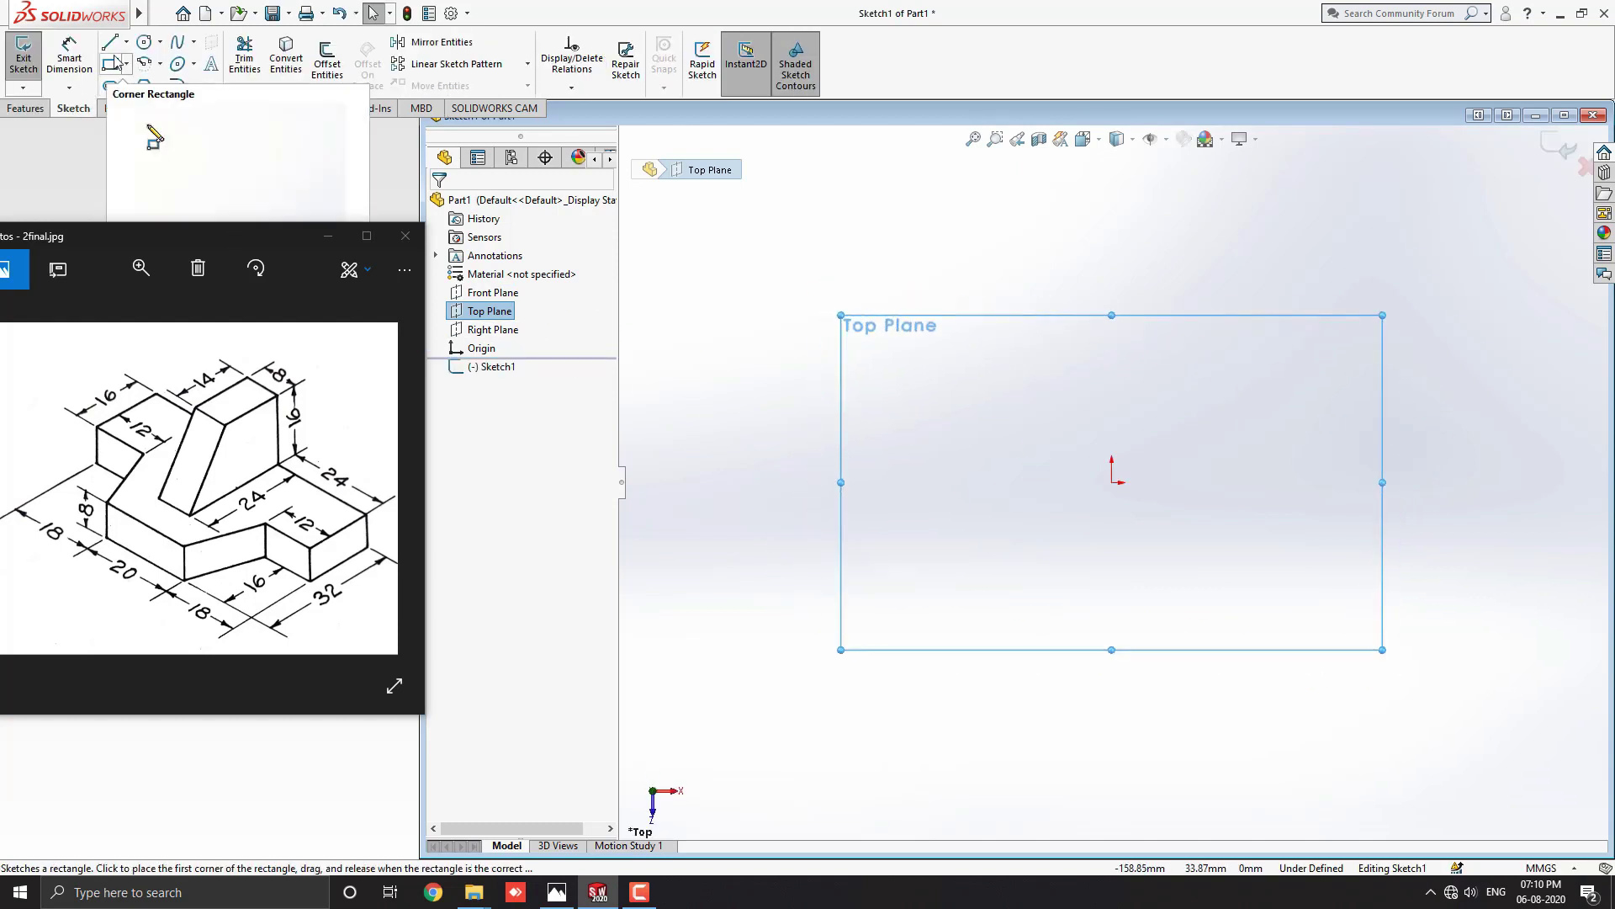
{"action": "left_click", "coordinate": [112, 44]}
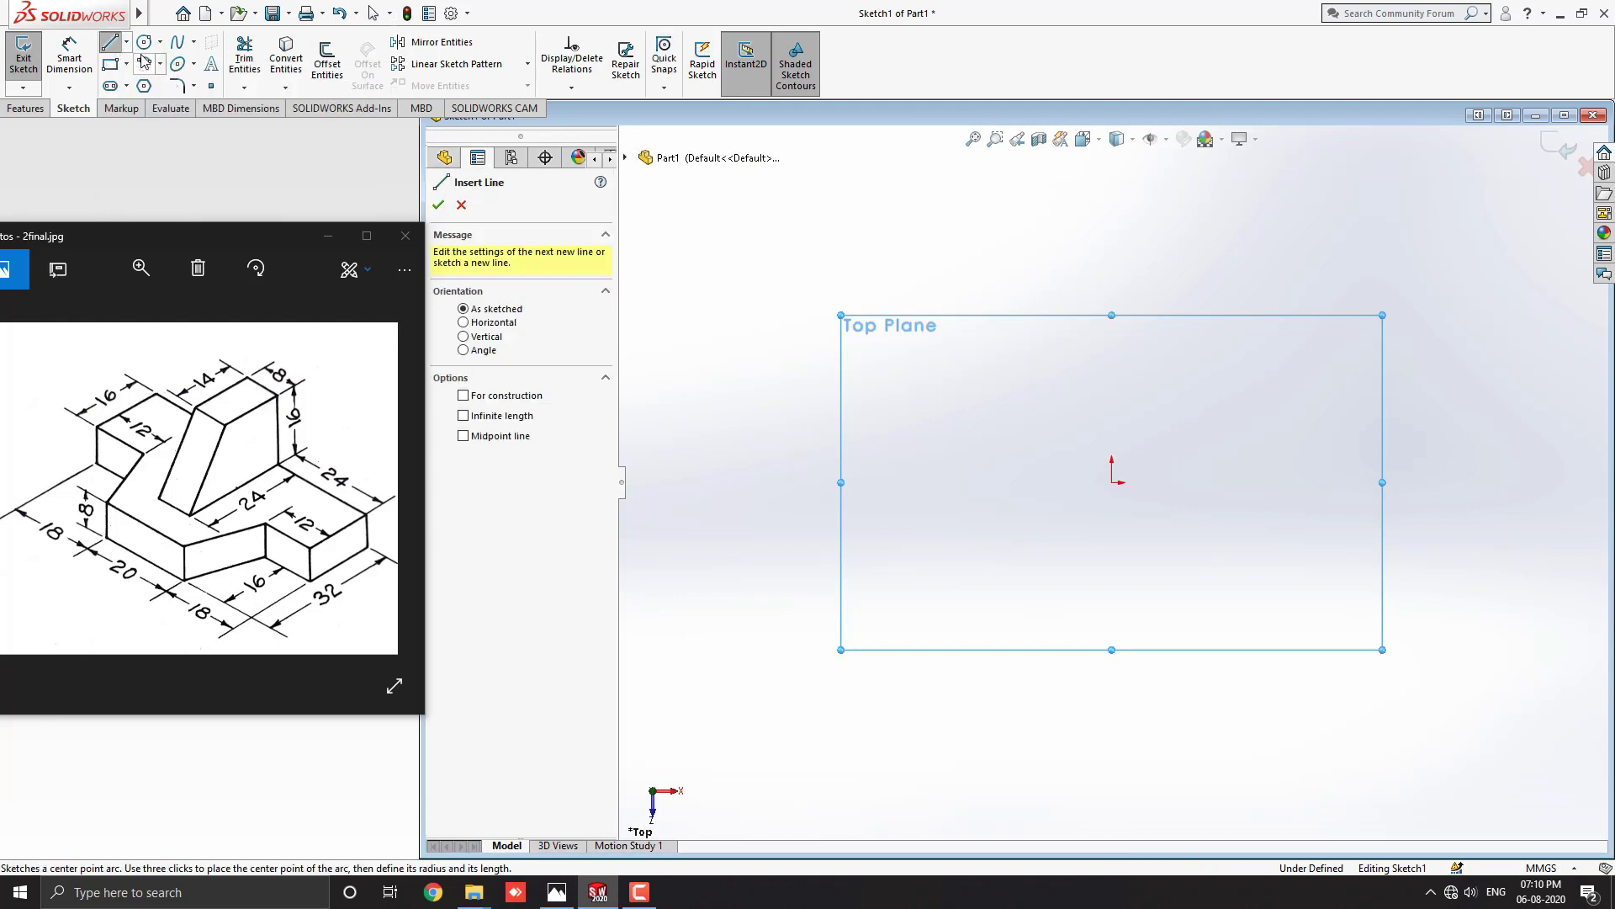
{"action": "scroll", "coordinate": [1100, 557], "scroll_direction": "down", "scroll_amount": 2}
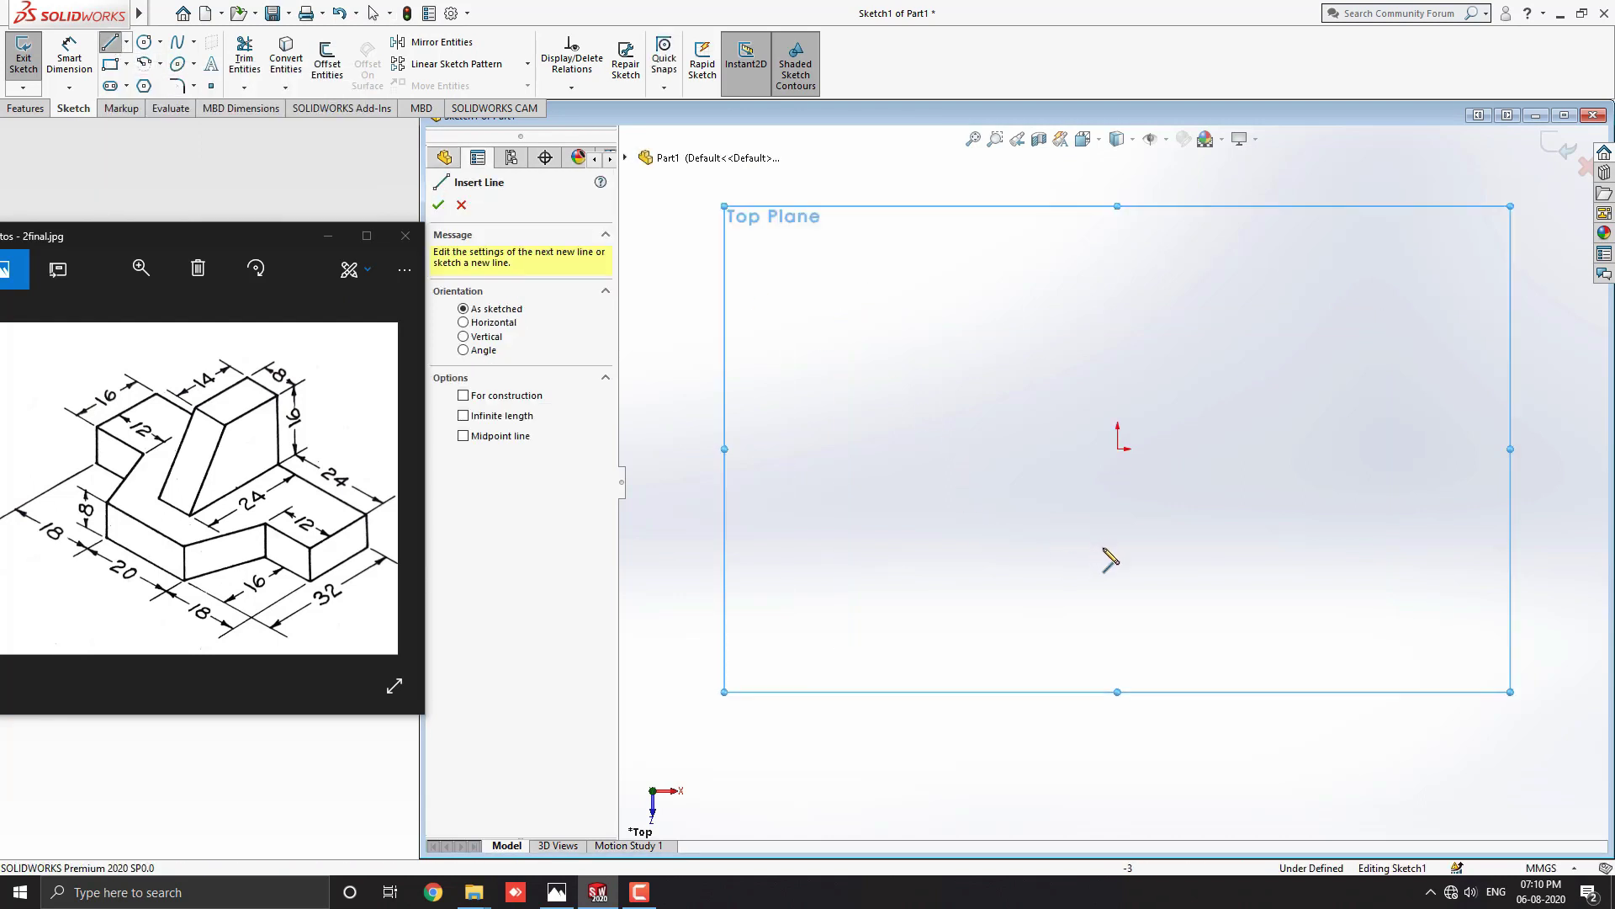
{"action": "left_click", "coordinate": [1119, 449]}
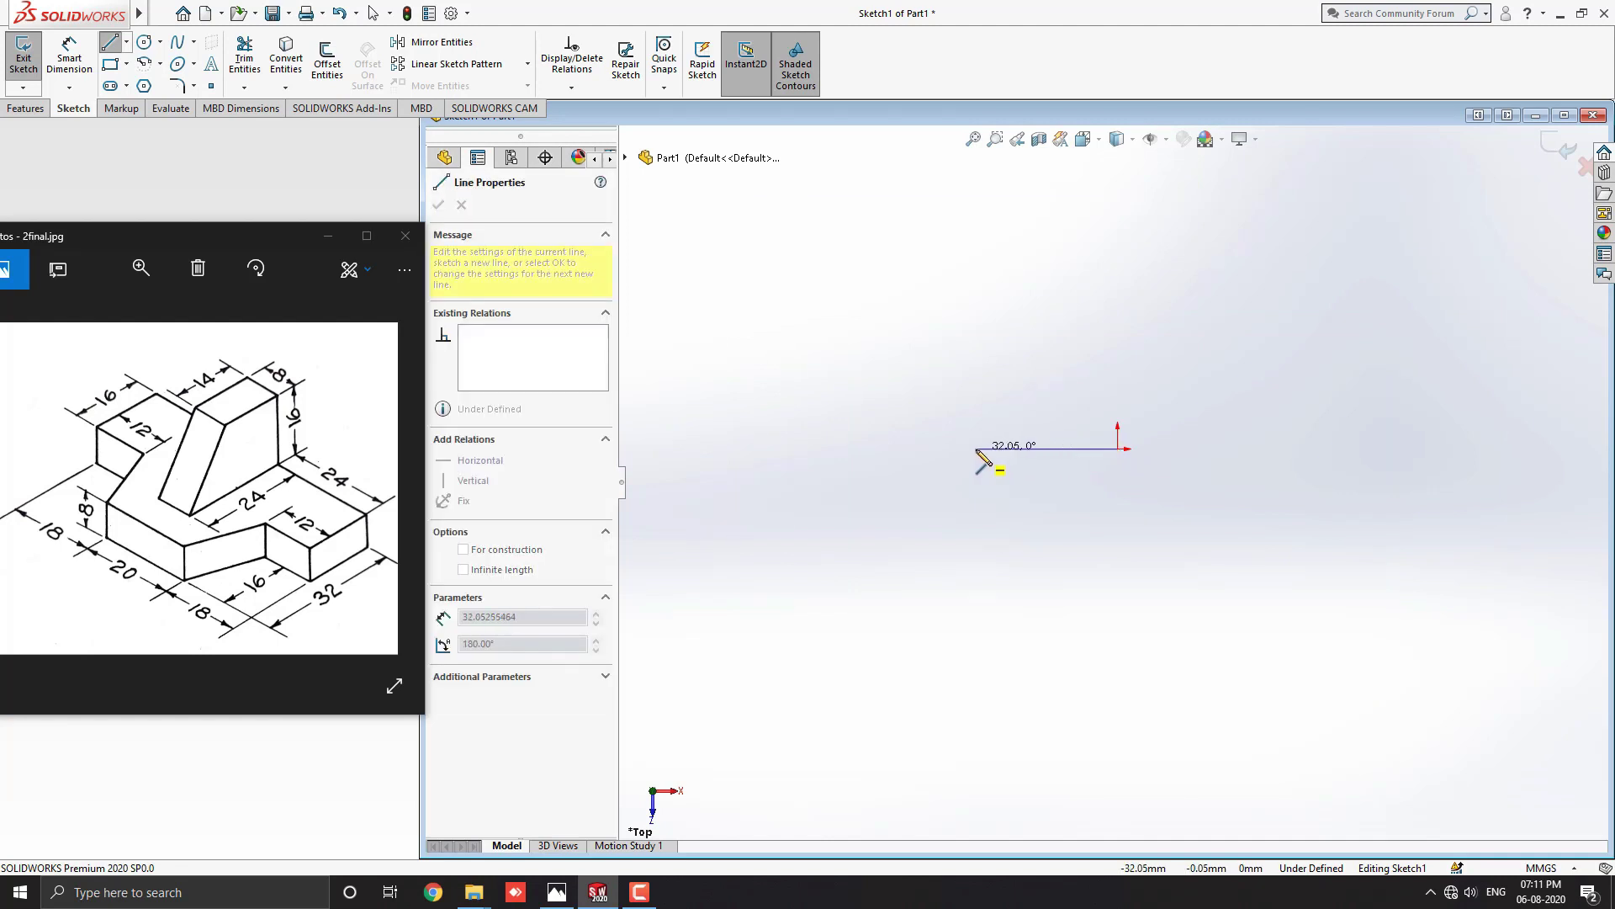
{"action": "left_click", "coordinate": [976, 448]}
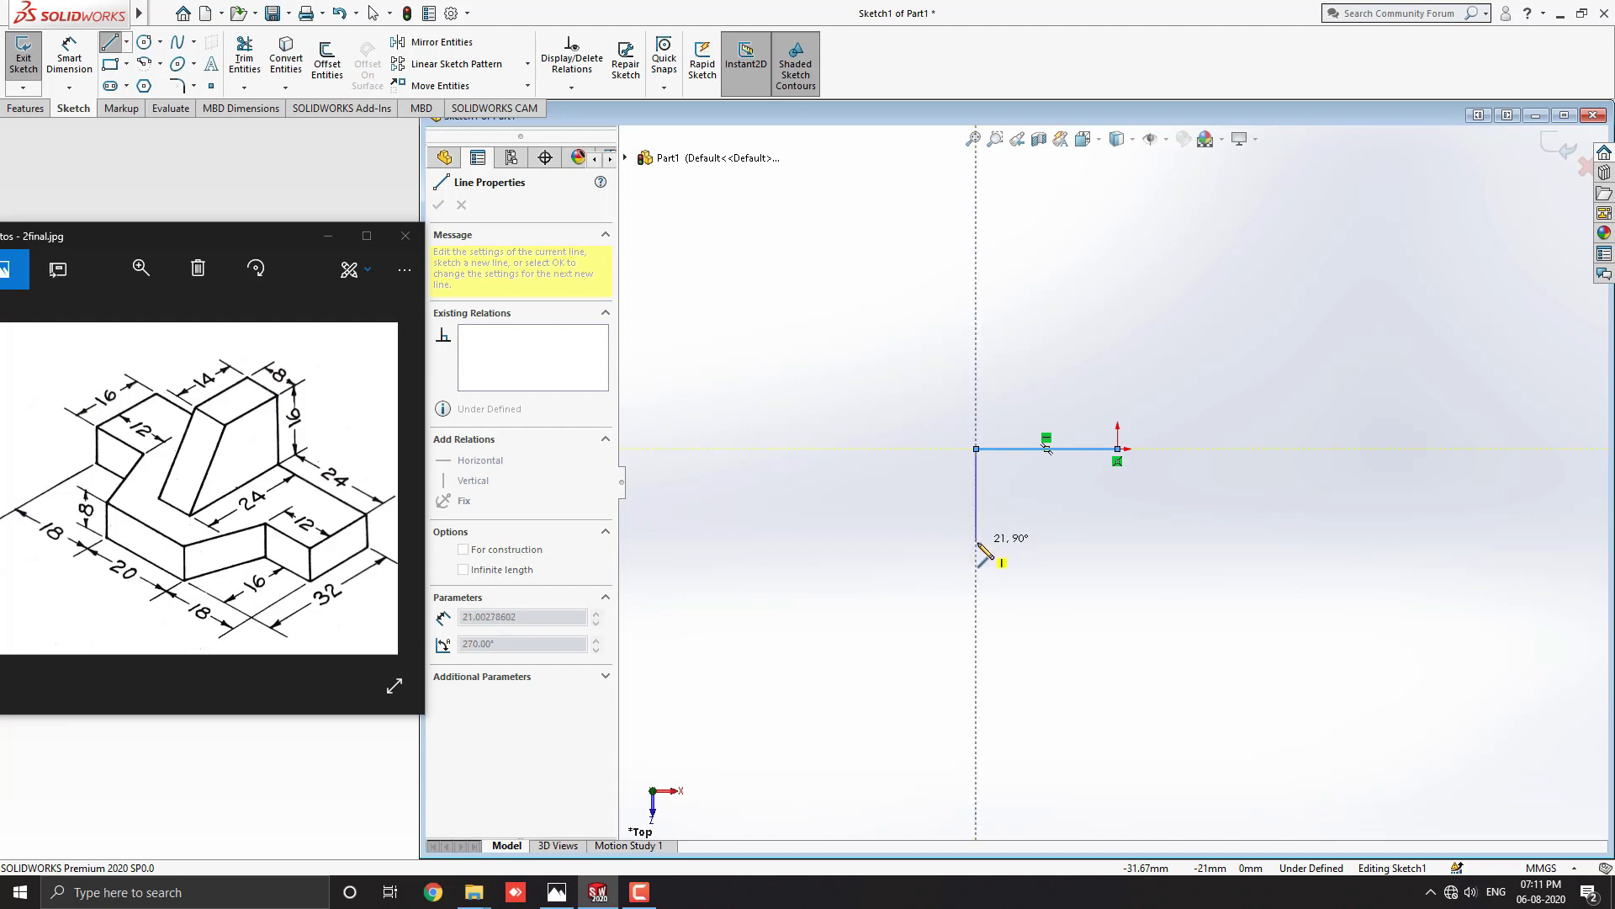
{"action": "left_click", "coordinate": [976, 542]}
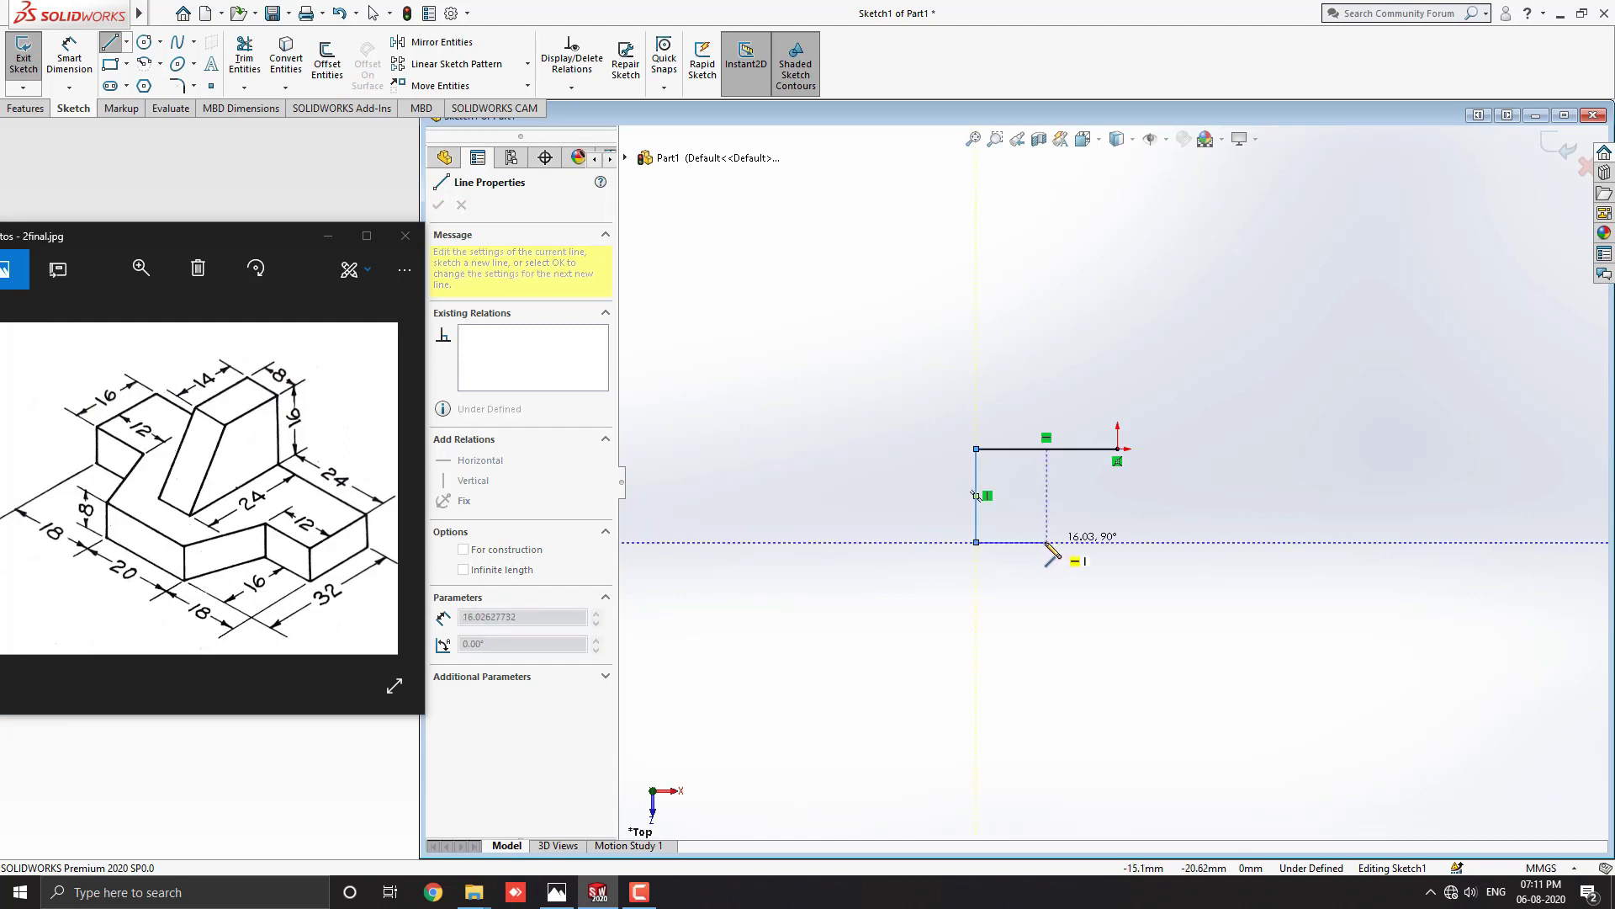
{"action": "left_click", "coordinate": [1047, 541]}
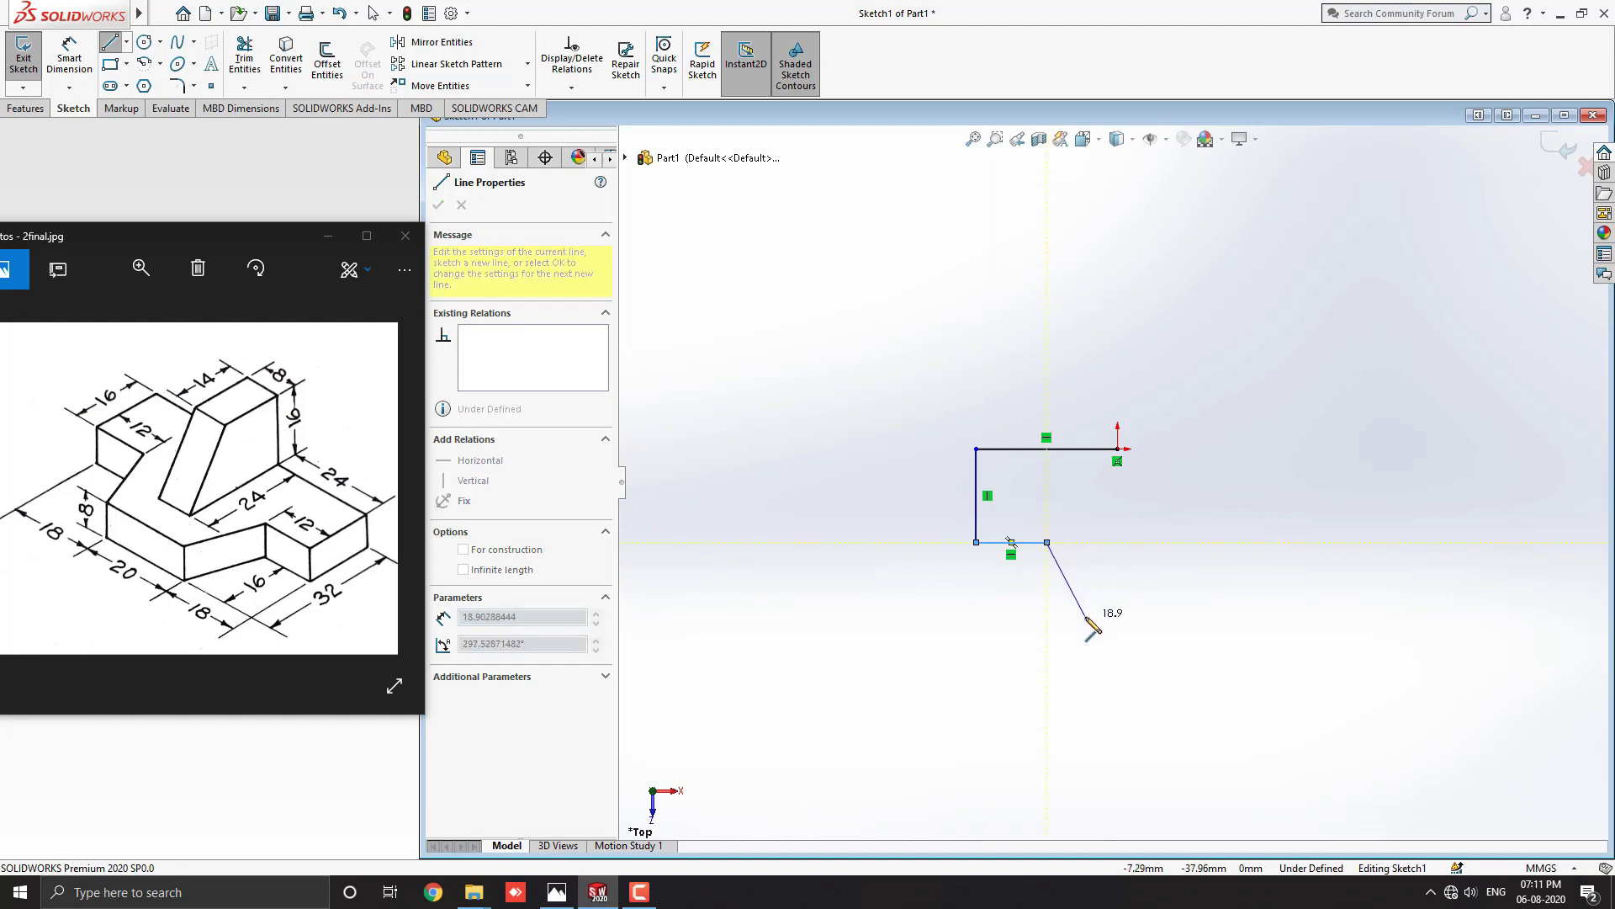
{"action": "left_click", "coordinate": [1085, 615]}
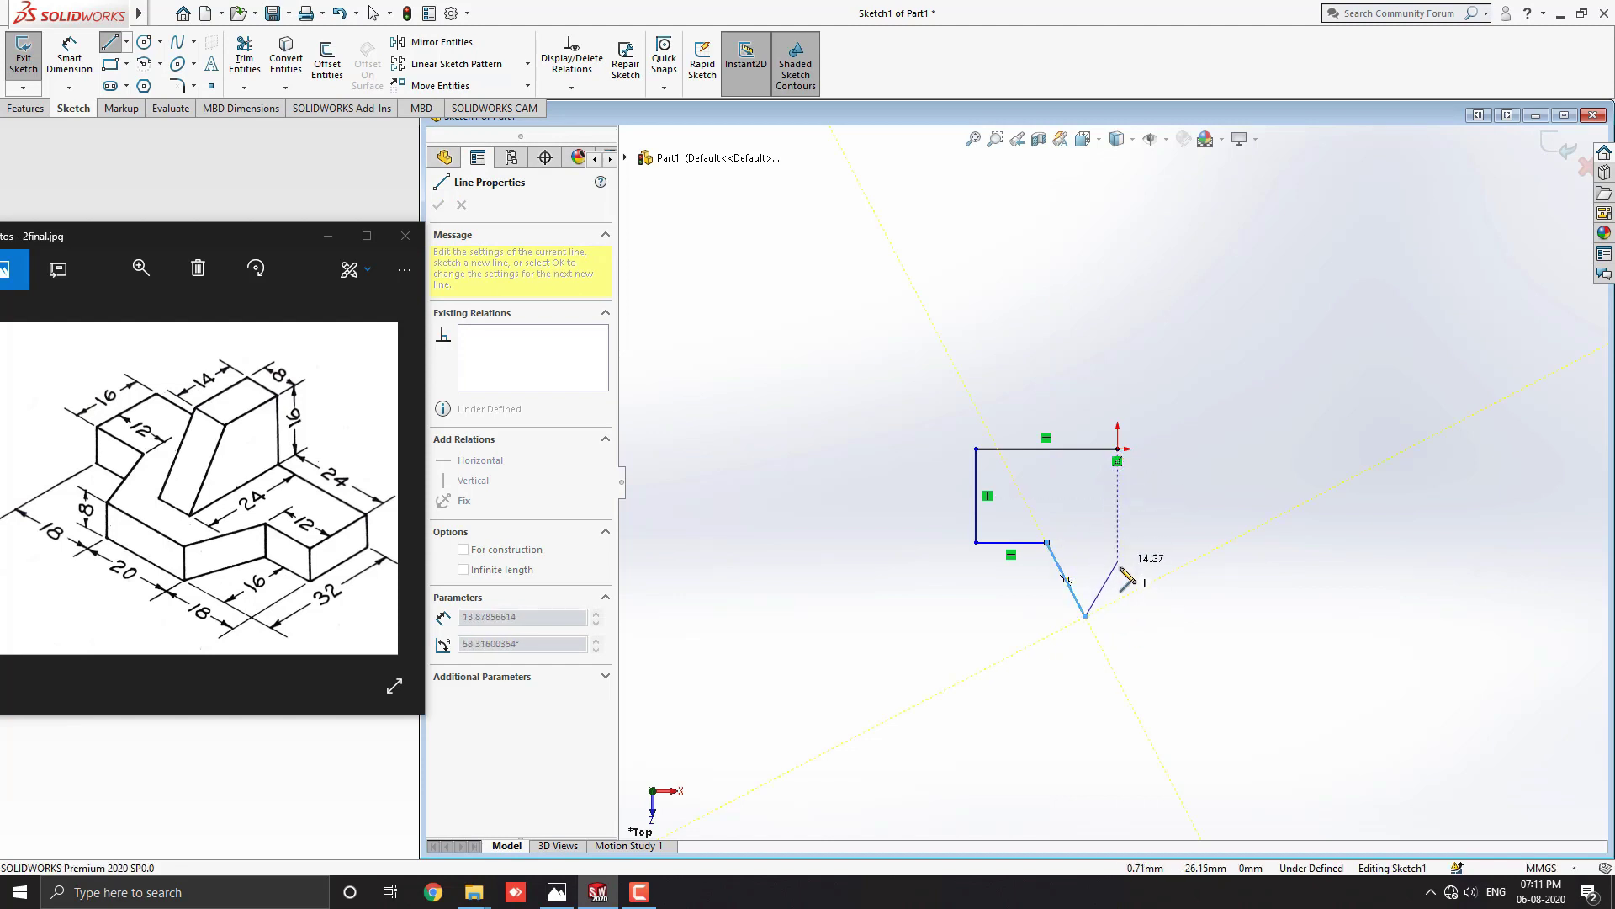
{"action": "left_click", "coordinate": [1117, 617]}
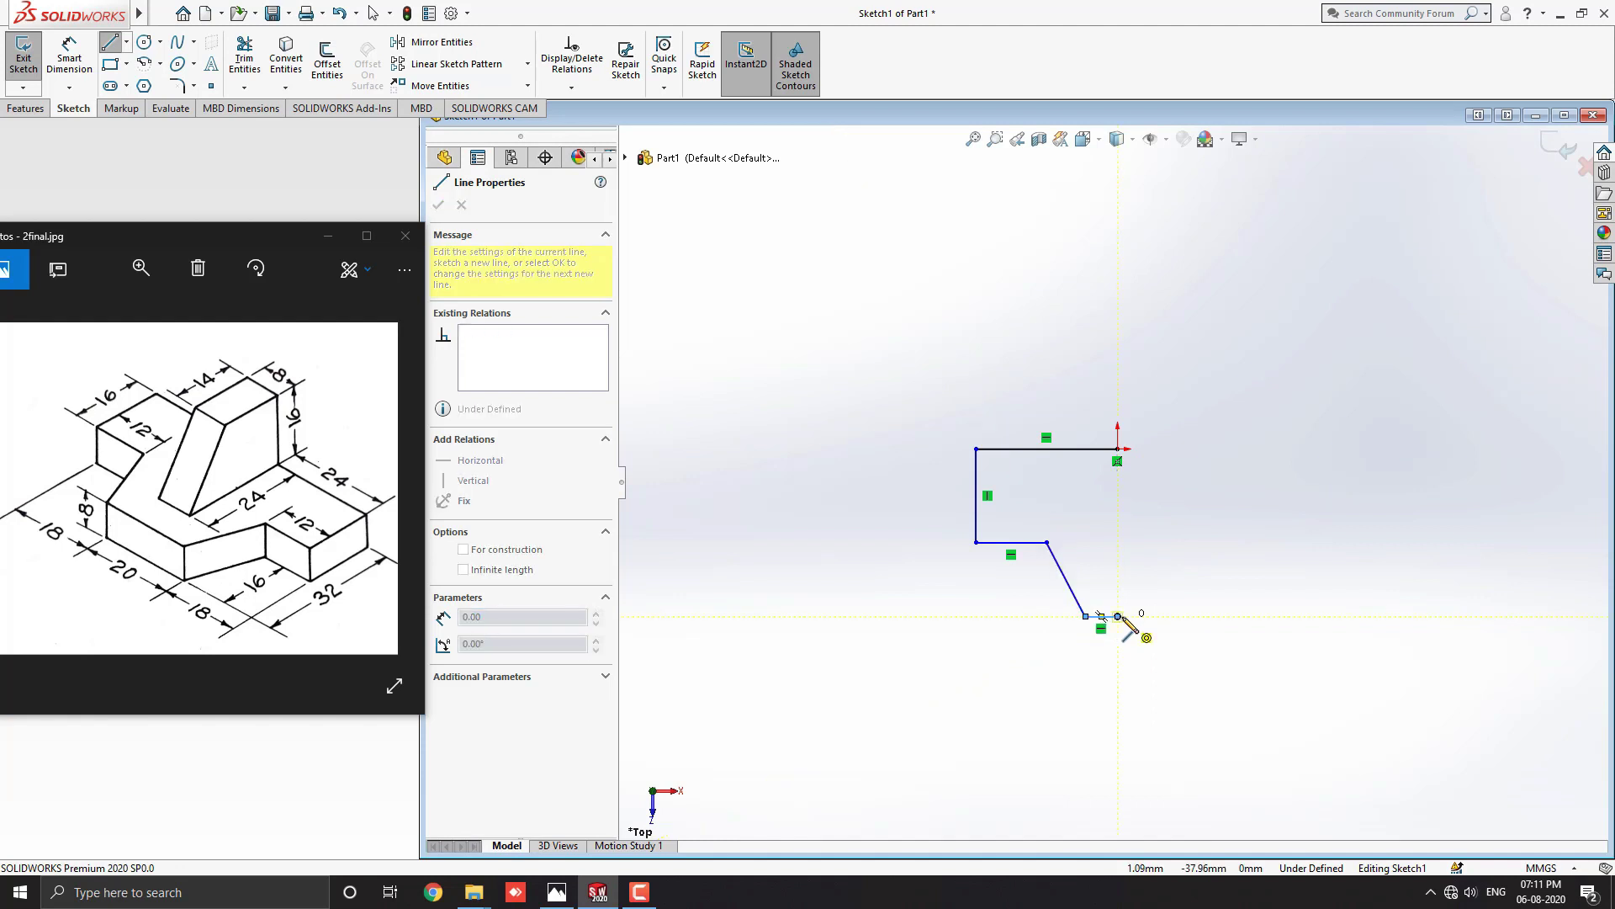
{"action": "key", "text": "Escape"}
{"action": "key", "text": "Escape"}
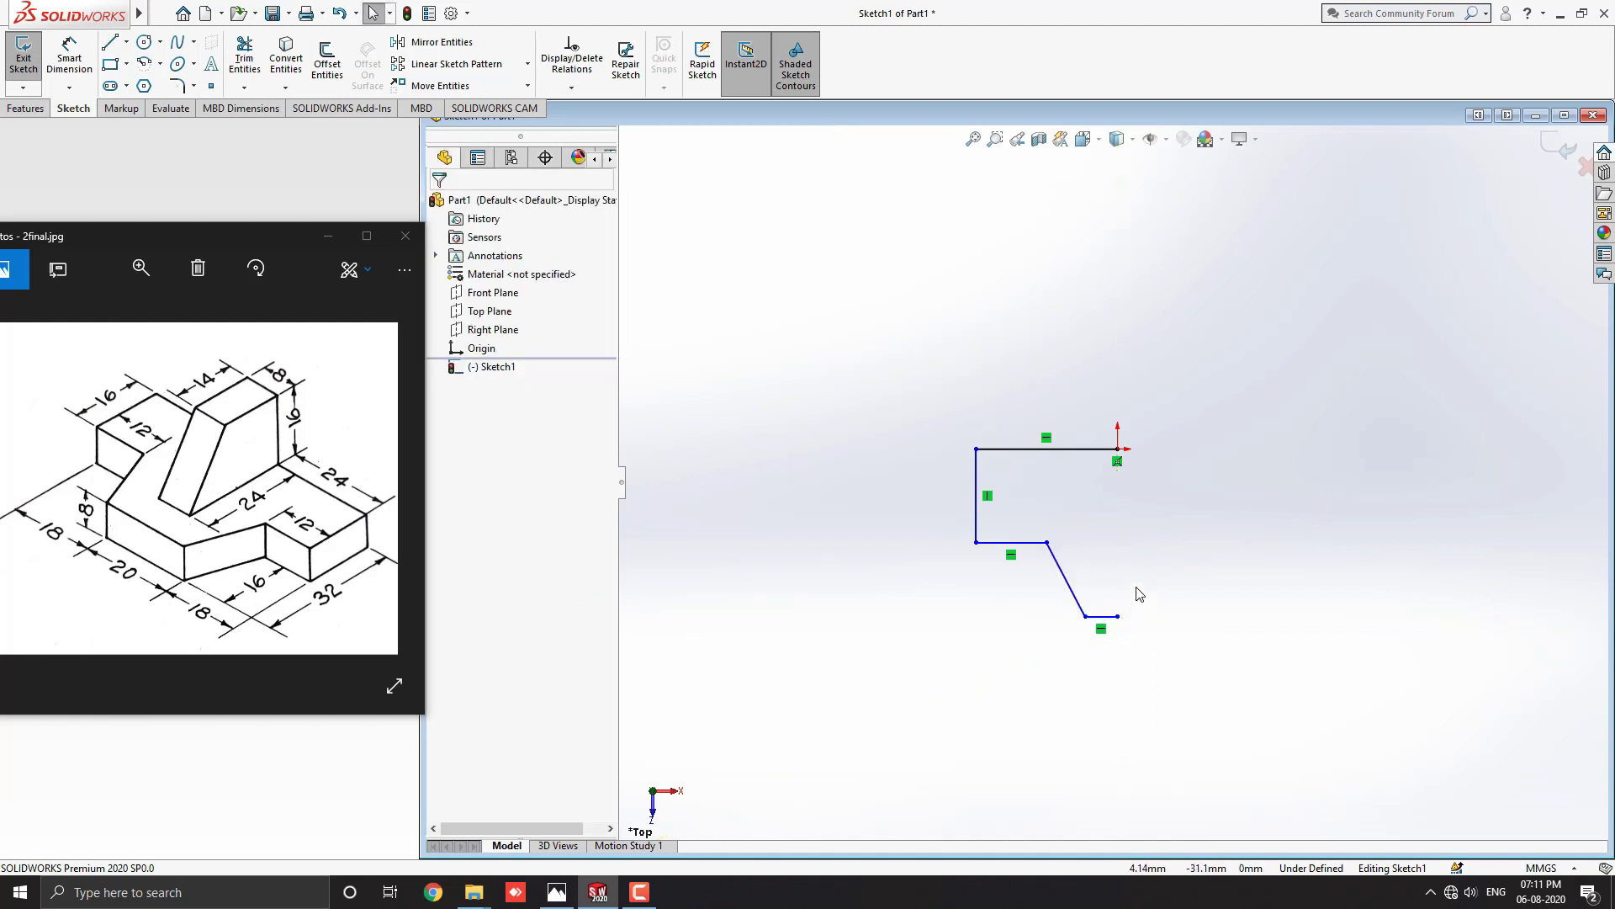
{"action": "scroll", "coordinate": [1138, 595], "scroll_direction": "down", "scroll_amount": 1}
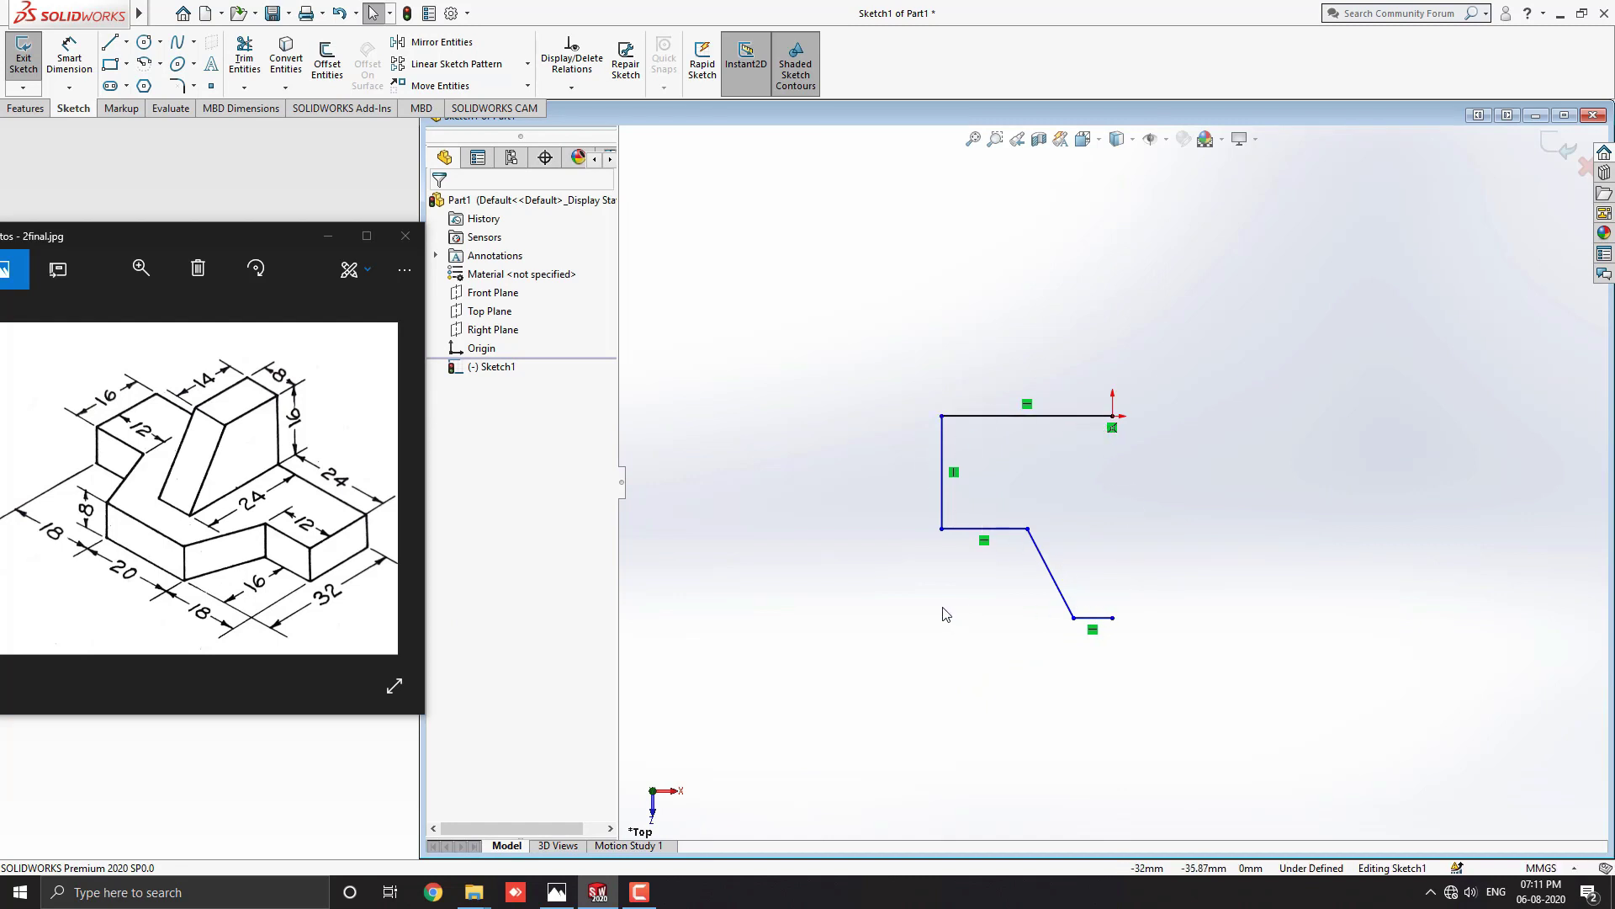
- Mirror all five sketch lines about the Right Plane, closing the stepped outline
{"action": "mouse_move", "coordinate": [886, 370]}
{"action": "left_mouse_down"}
{"action": "mouse_move", "coordinate": [1146, 613]}
{"action": "mouse_move", "coordinate": [1189, 681]}
{"action": "left_mouse_up"}
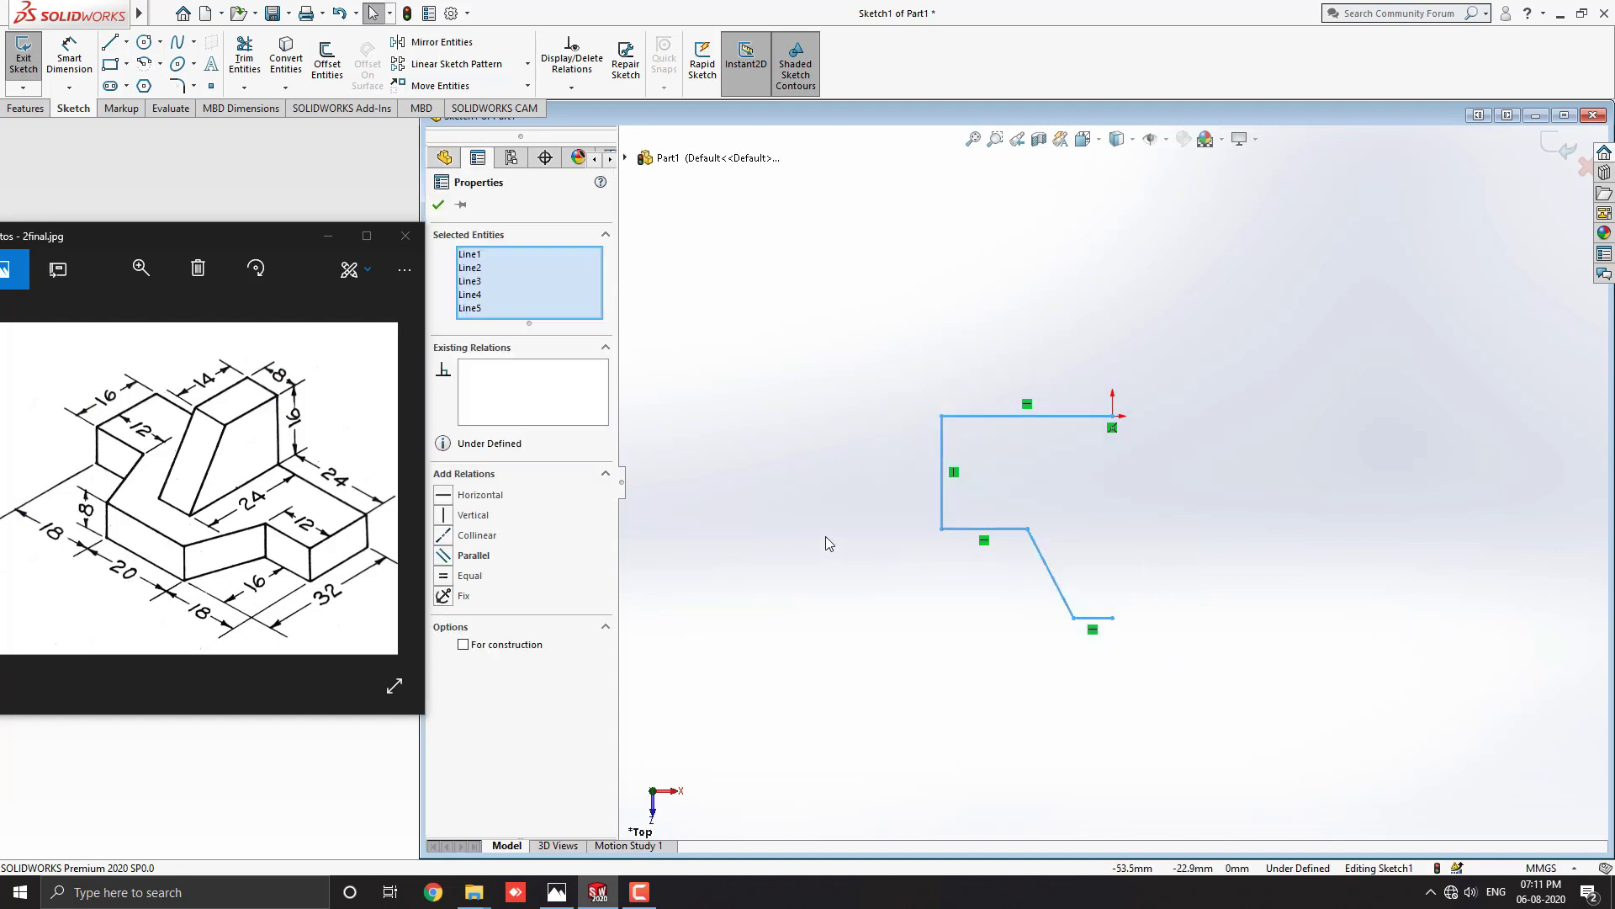
{"action": "left_click", "coordinate": [480, 47]}
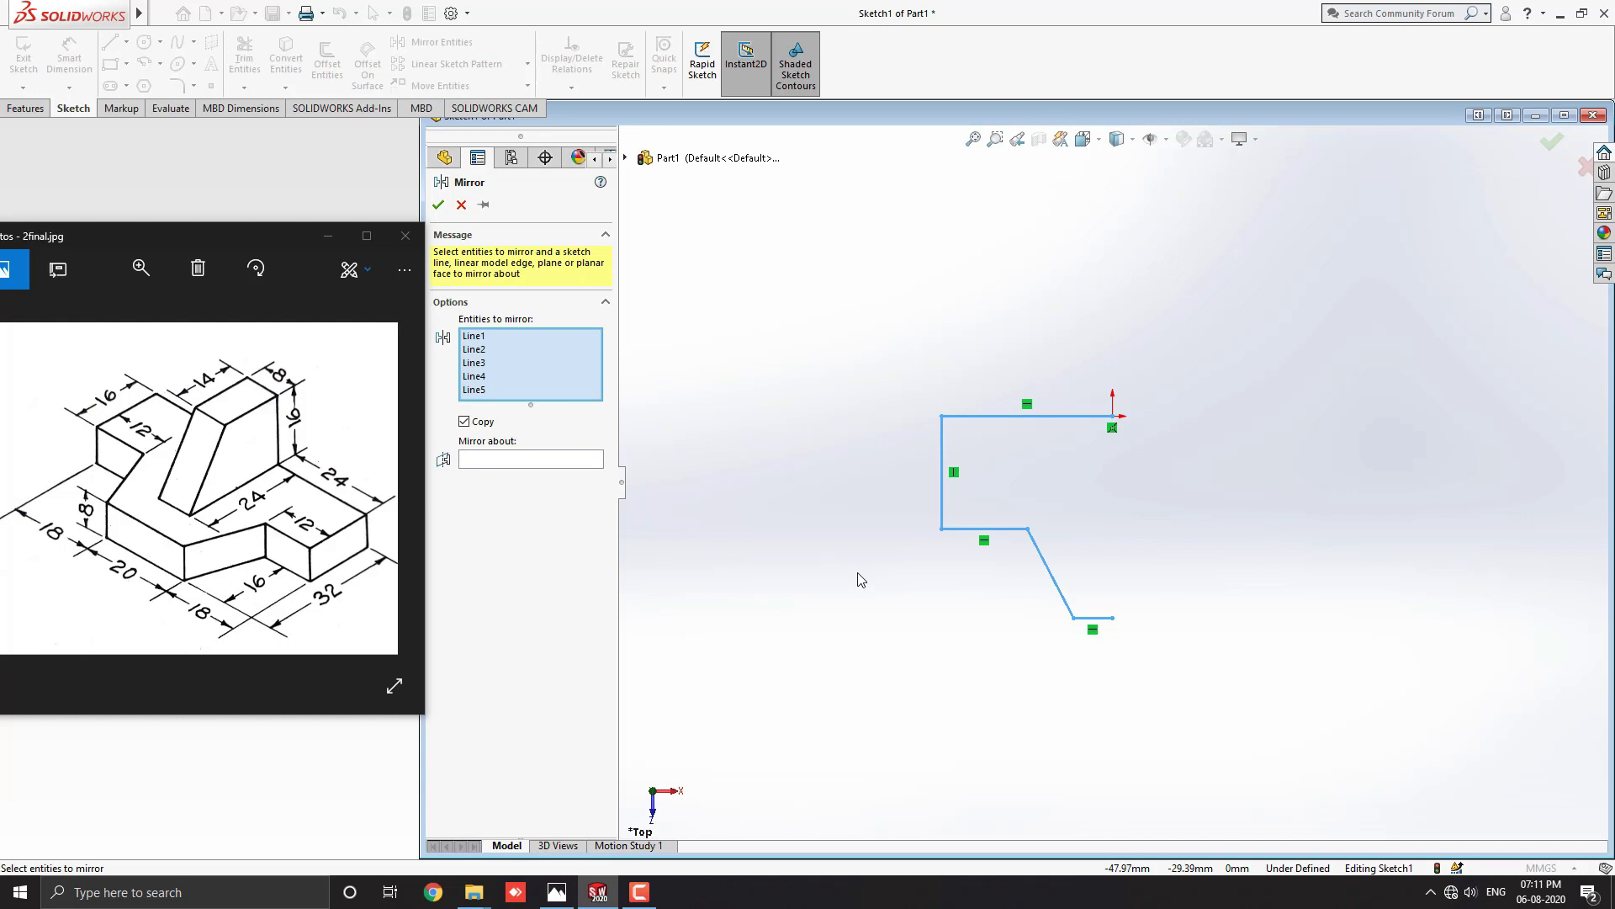
{"action": "left_click", "coordinate": [504, 461]}
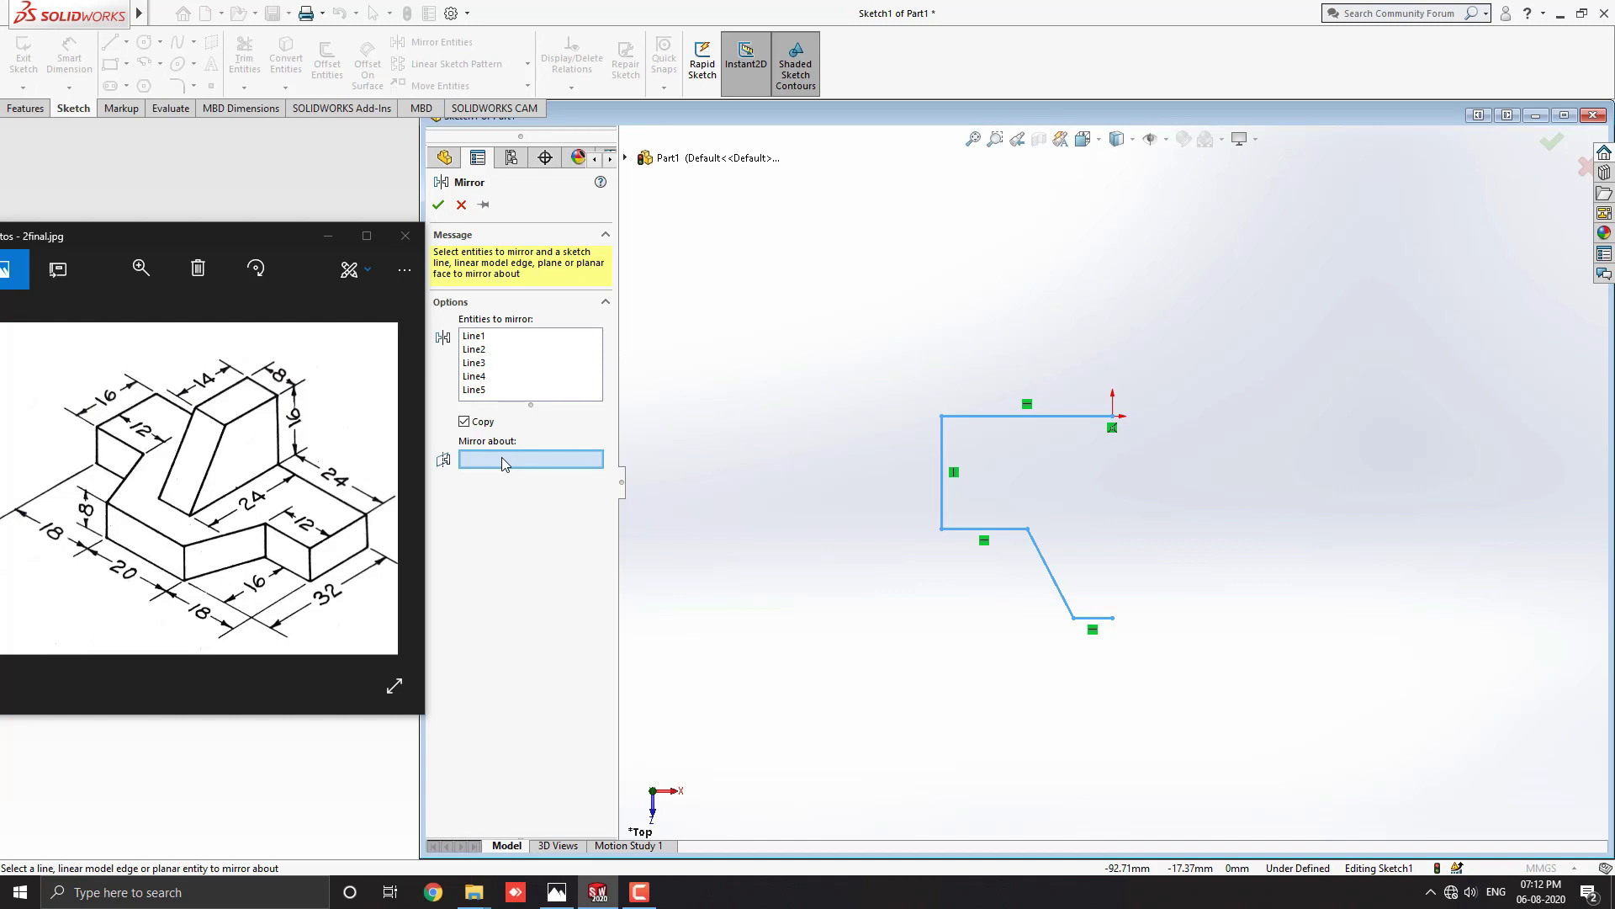
{"action": "left_click", "coordinate": [624, 158]}
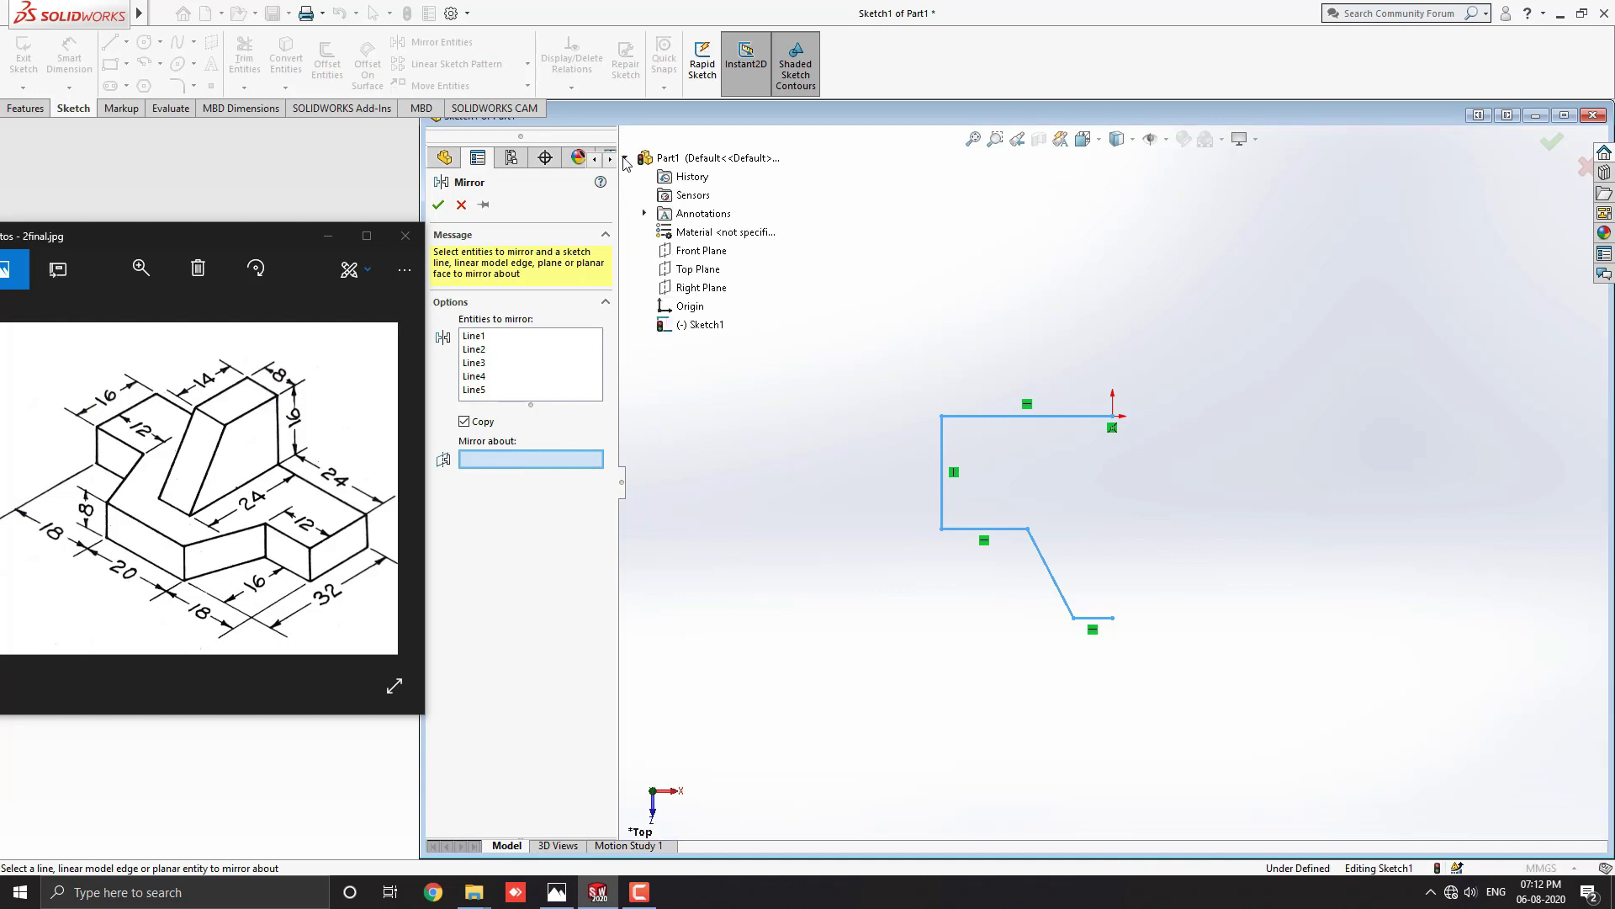
{"action": "left_click", "coordinate": [702, 287]}
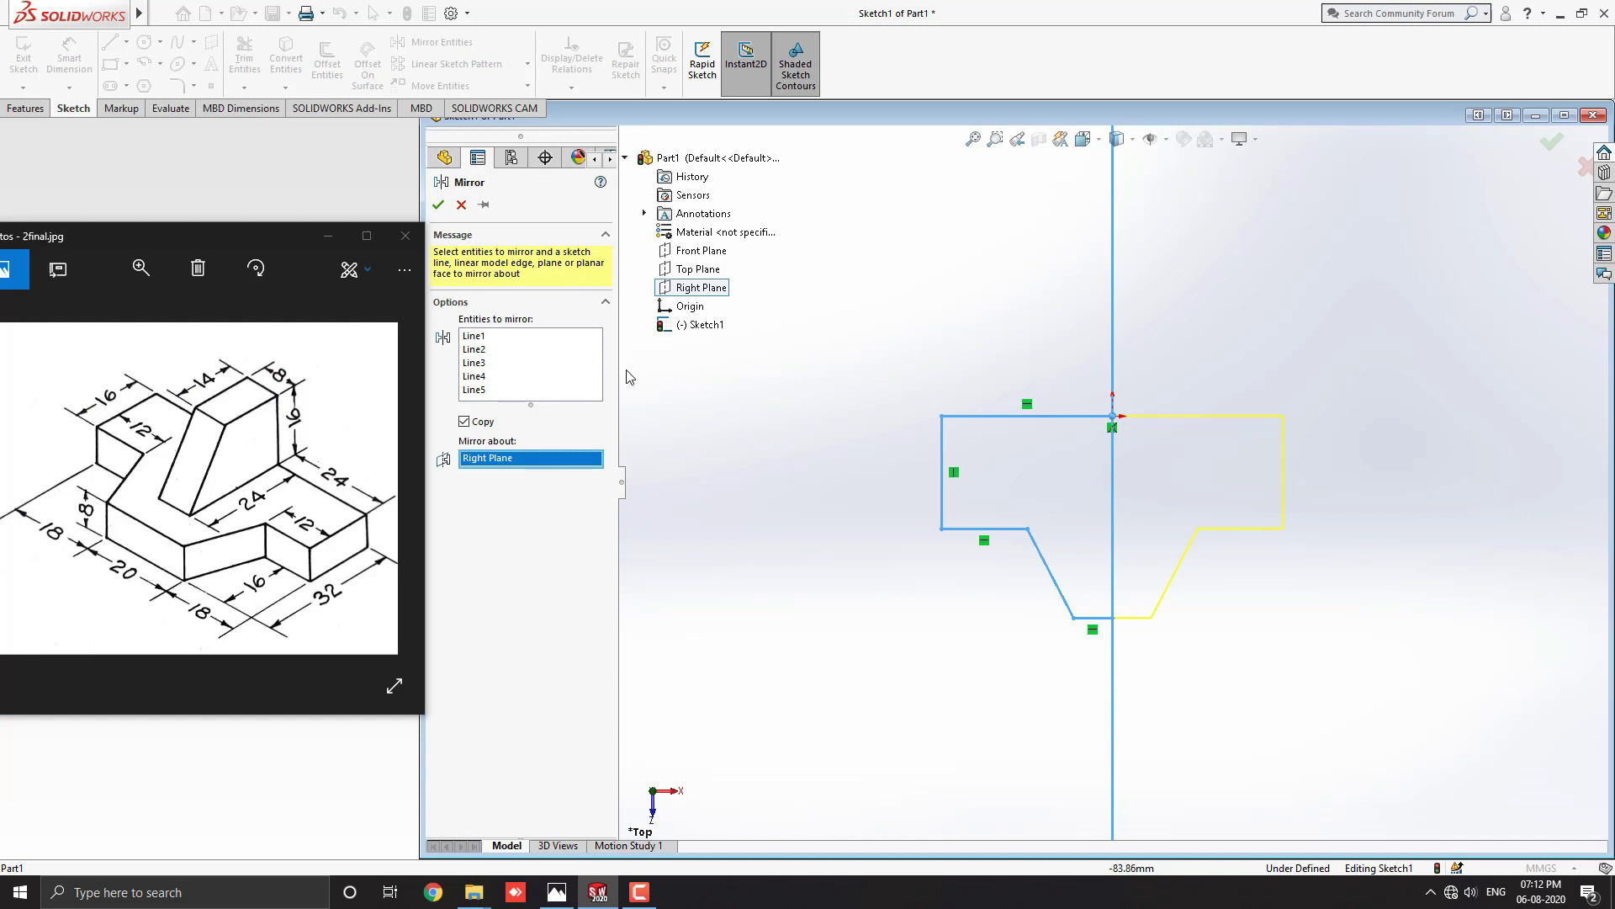
{"action": "left_click", "coordinate": [437, 205]}
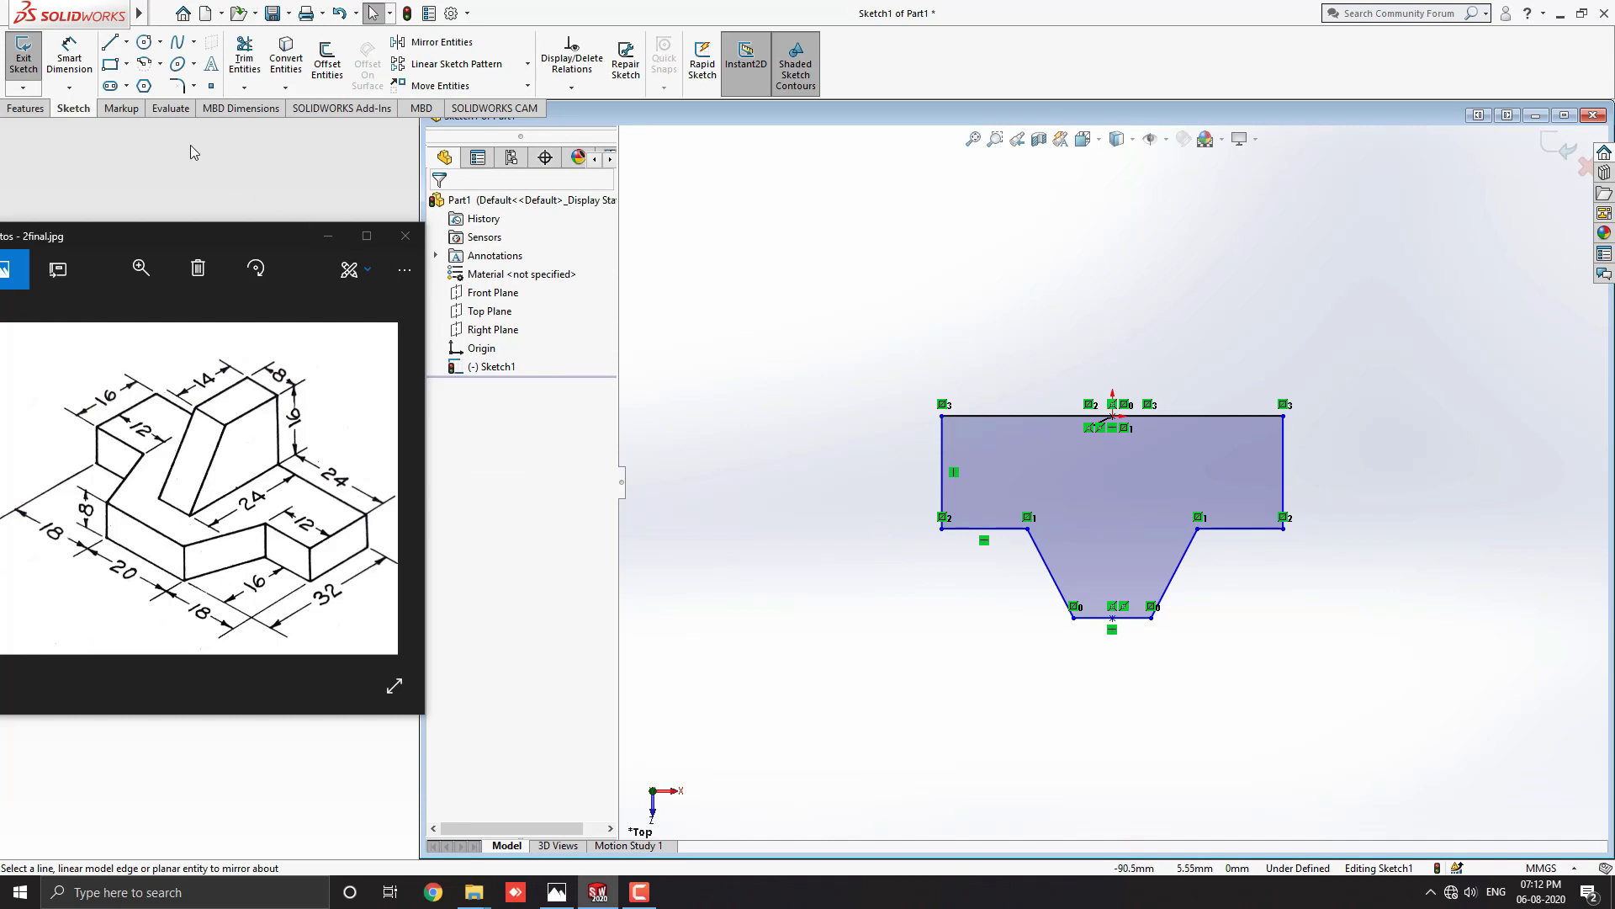
- Dimension the top width as 18+18+20 (56 mm) and the left edge height as 16 mm
{"action": "left_click", "coordinate": [72, 71]}
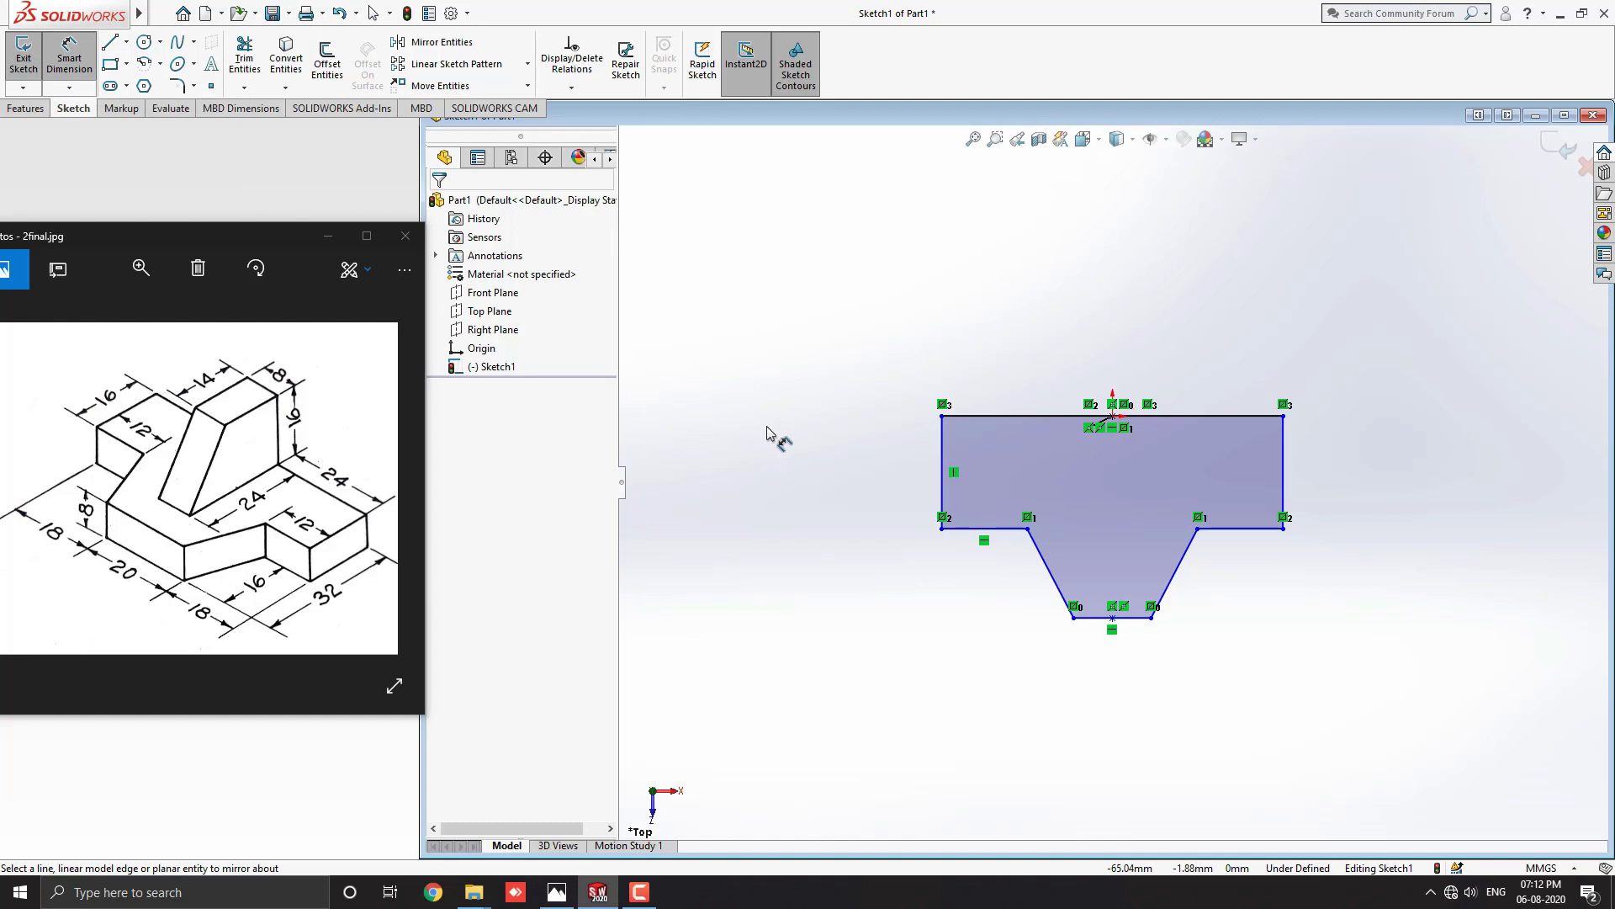
{"action": "left_click", "coordinate": [1057, 415]}
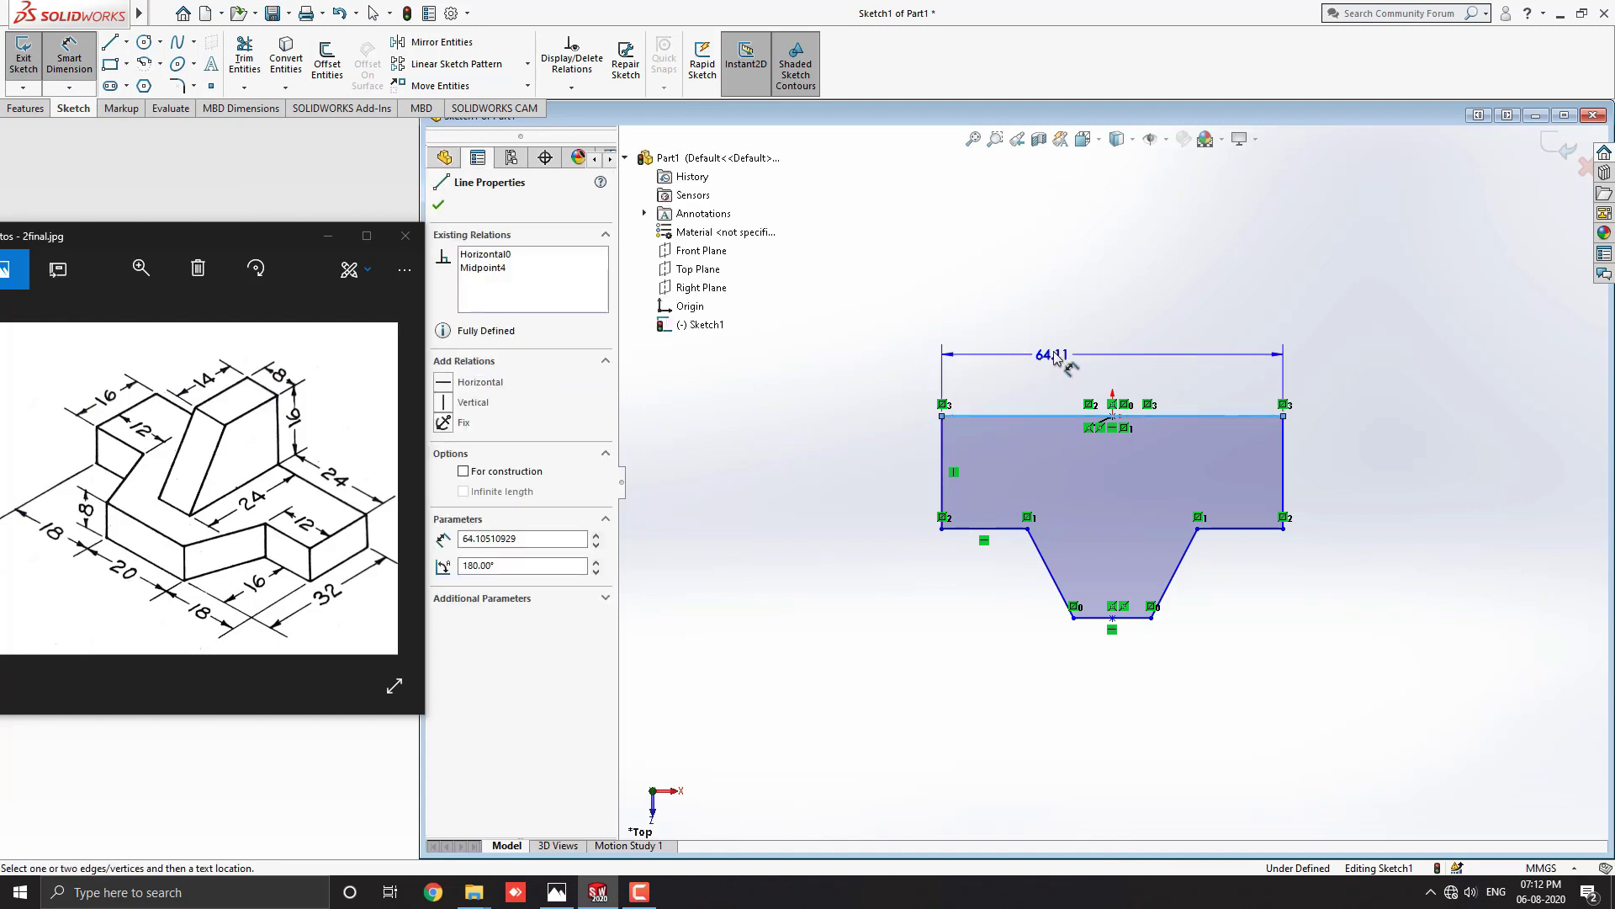
{"action": "left_click", "coordinate": [1107, 345]}
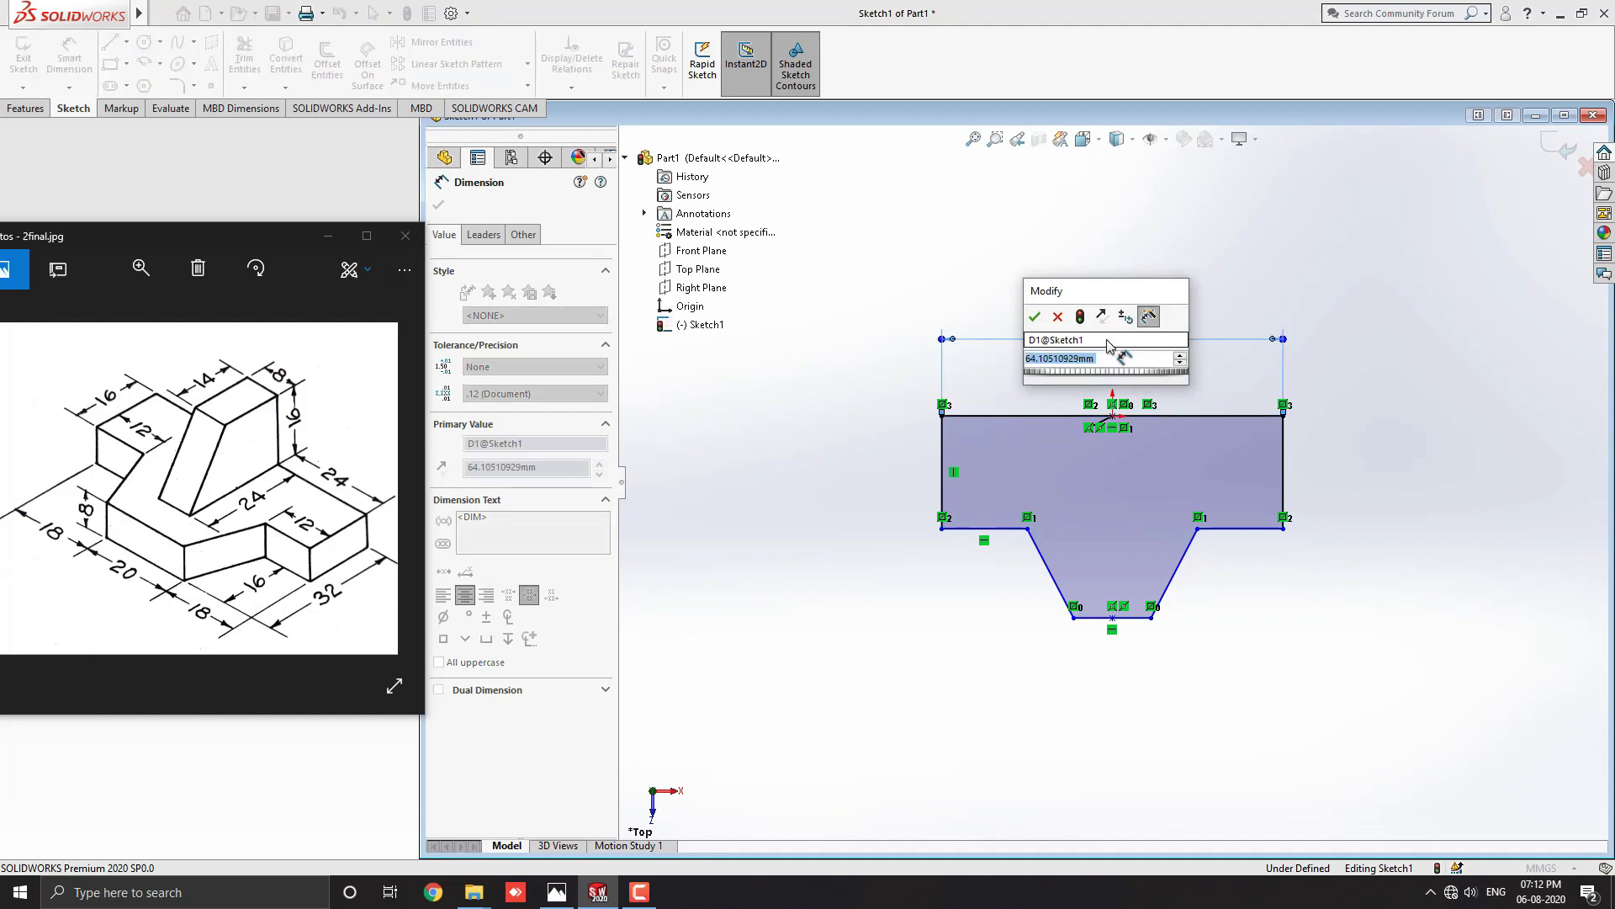
{"action": "type", "text": "18"}
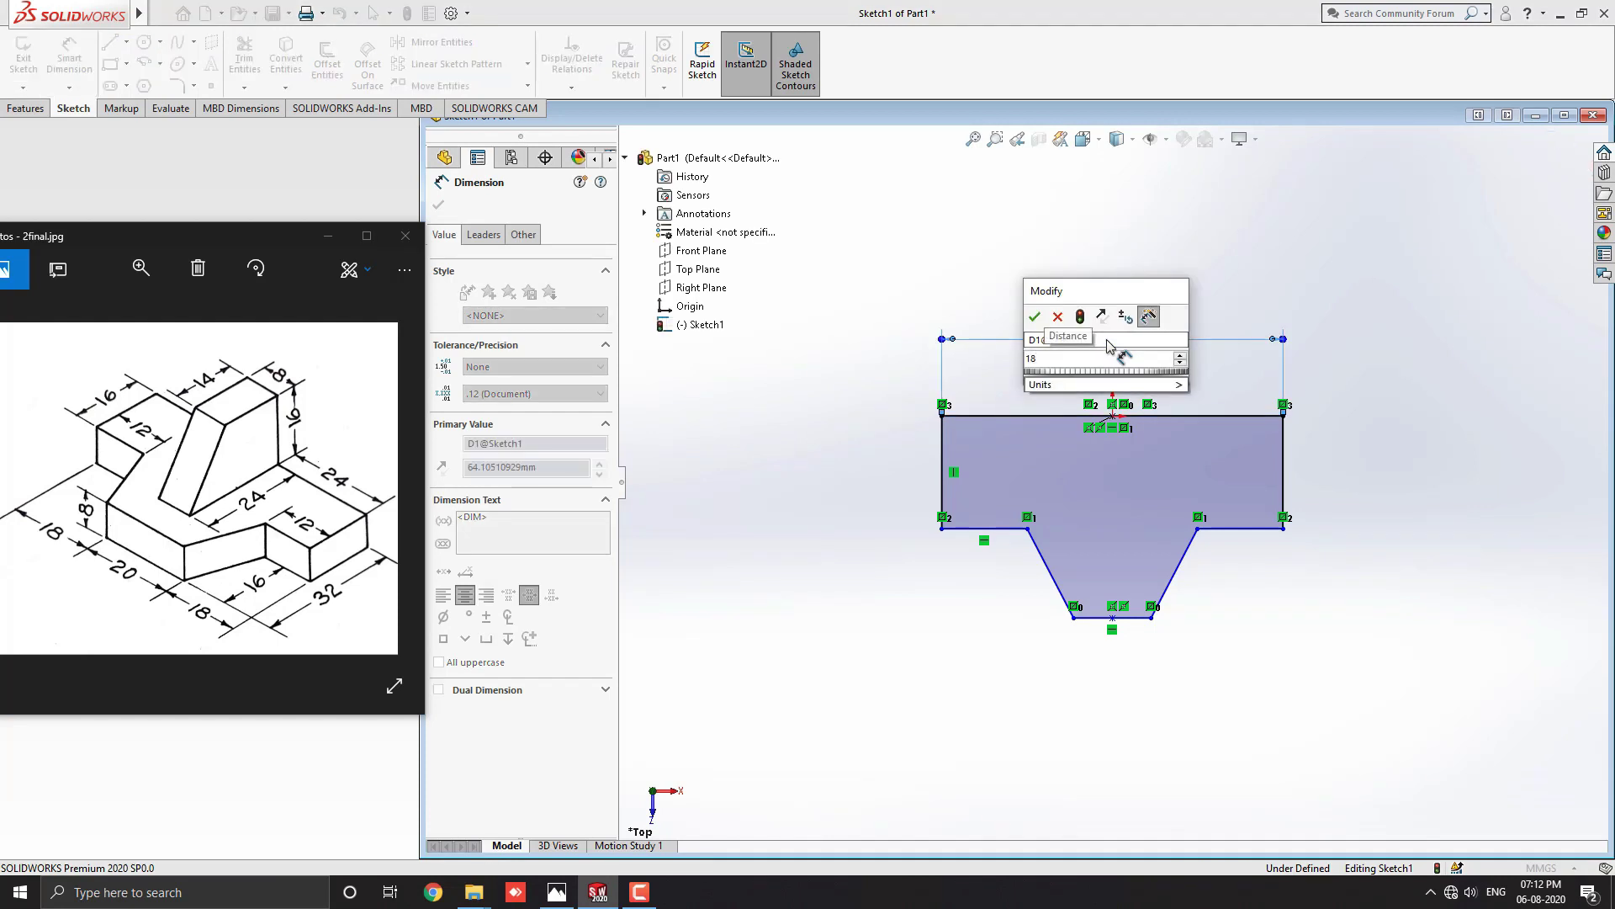
{"action": "type", "text": "+18+"}
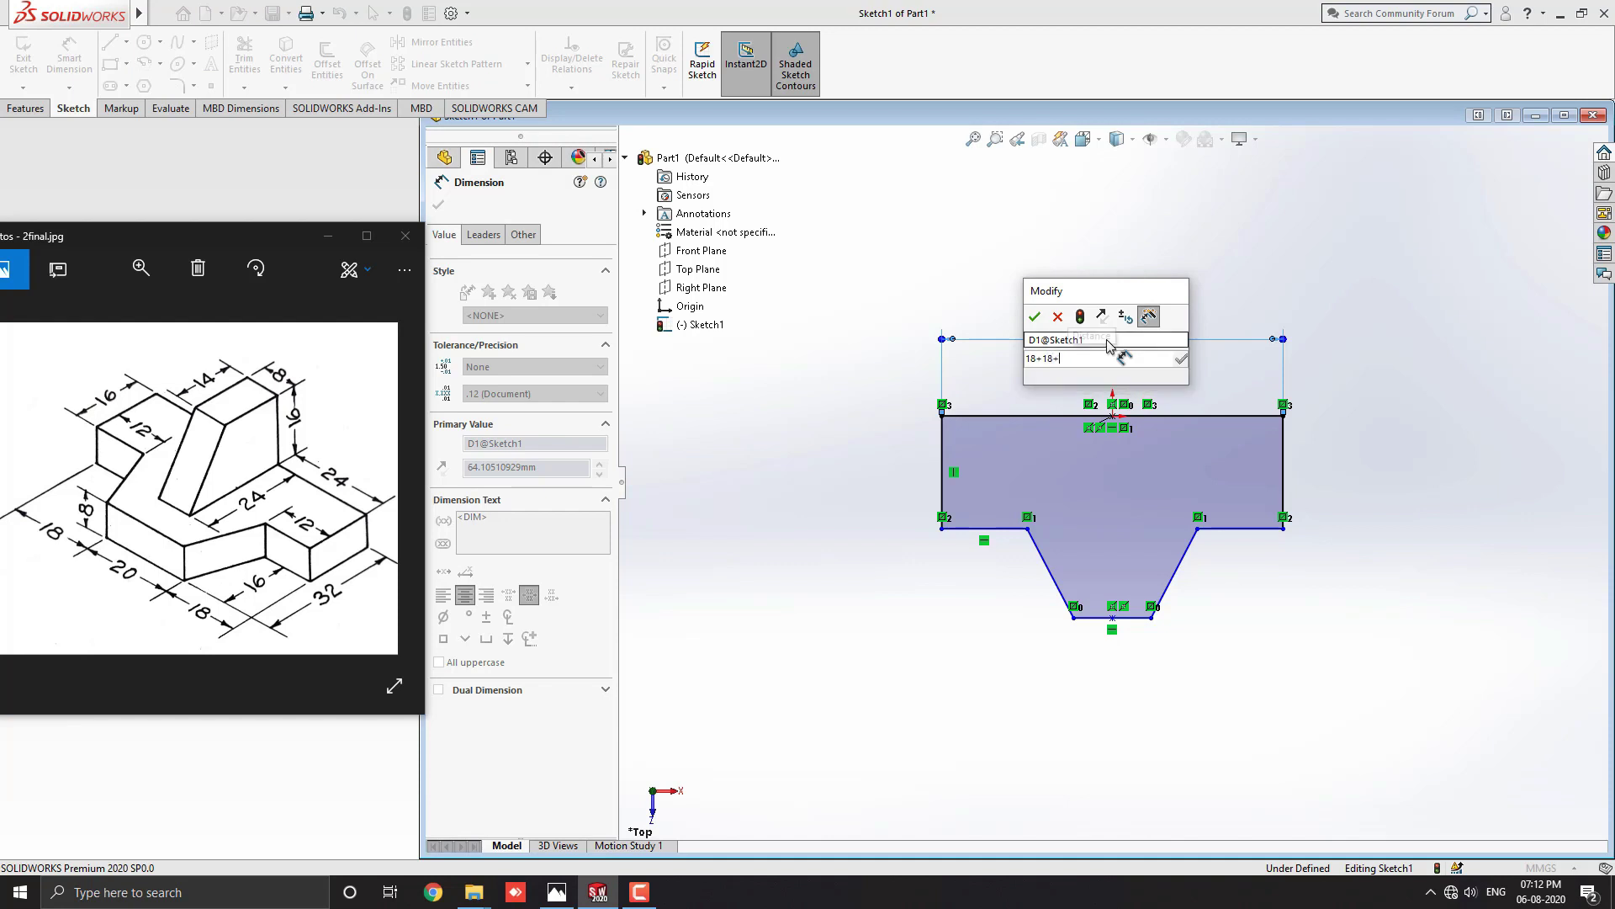
{"action": "type", "text": "20"}
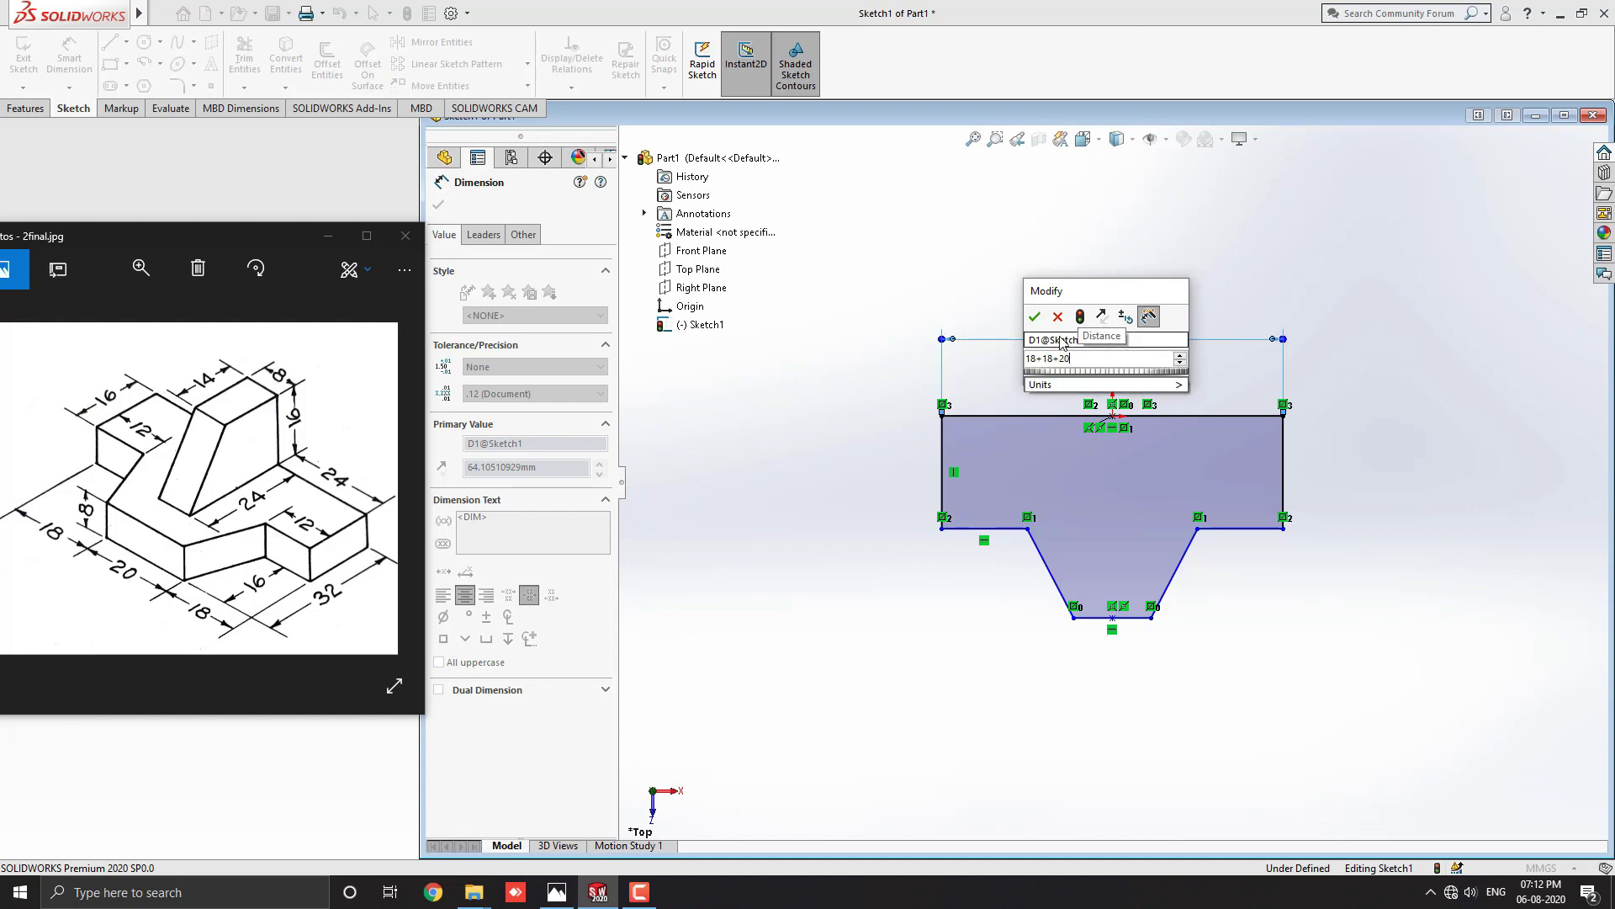
{"action": "key", "text": "Return"}
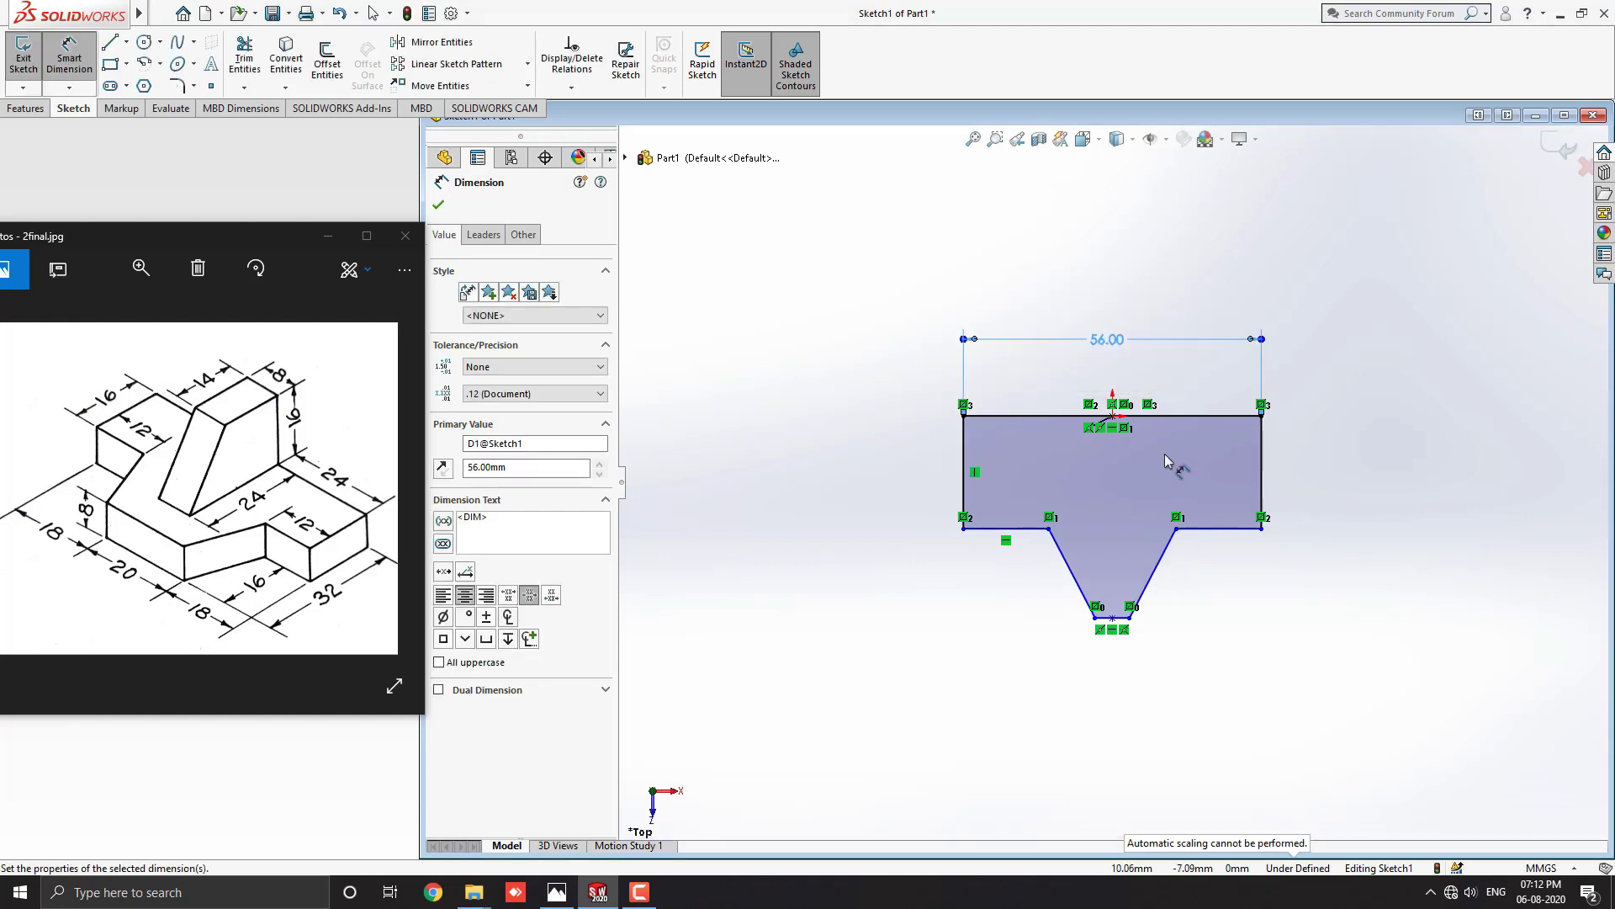
{"action": "scroll", "coordinate": [1164, 453], "scroll_direction": "up", "scroll_amount": 1}
{"action": "scroll", "coordinate": [1136, 458], "scroll_direction": "up", "scroll_amount": 1}
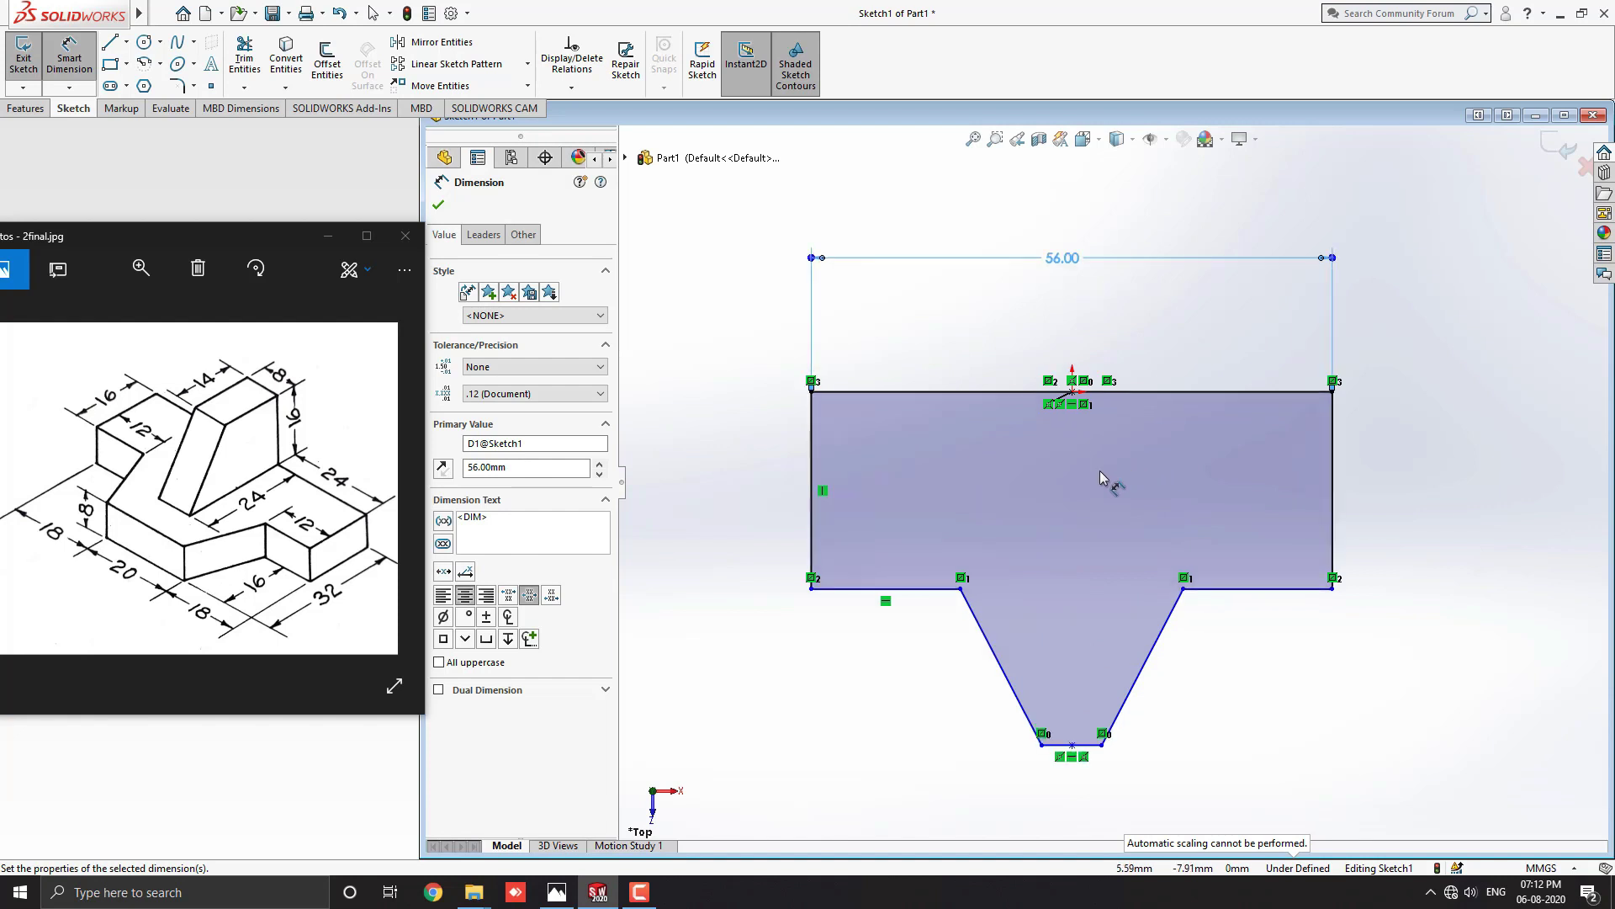
{"action": "left_click", "coordinate": [812, 515]}
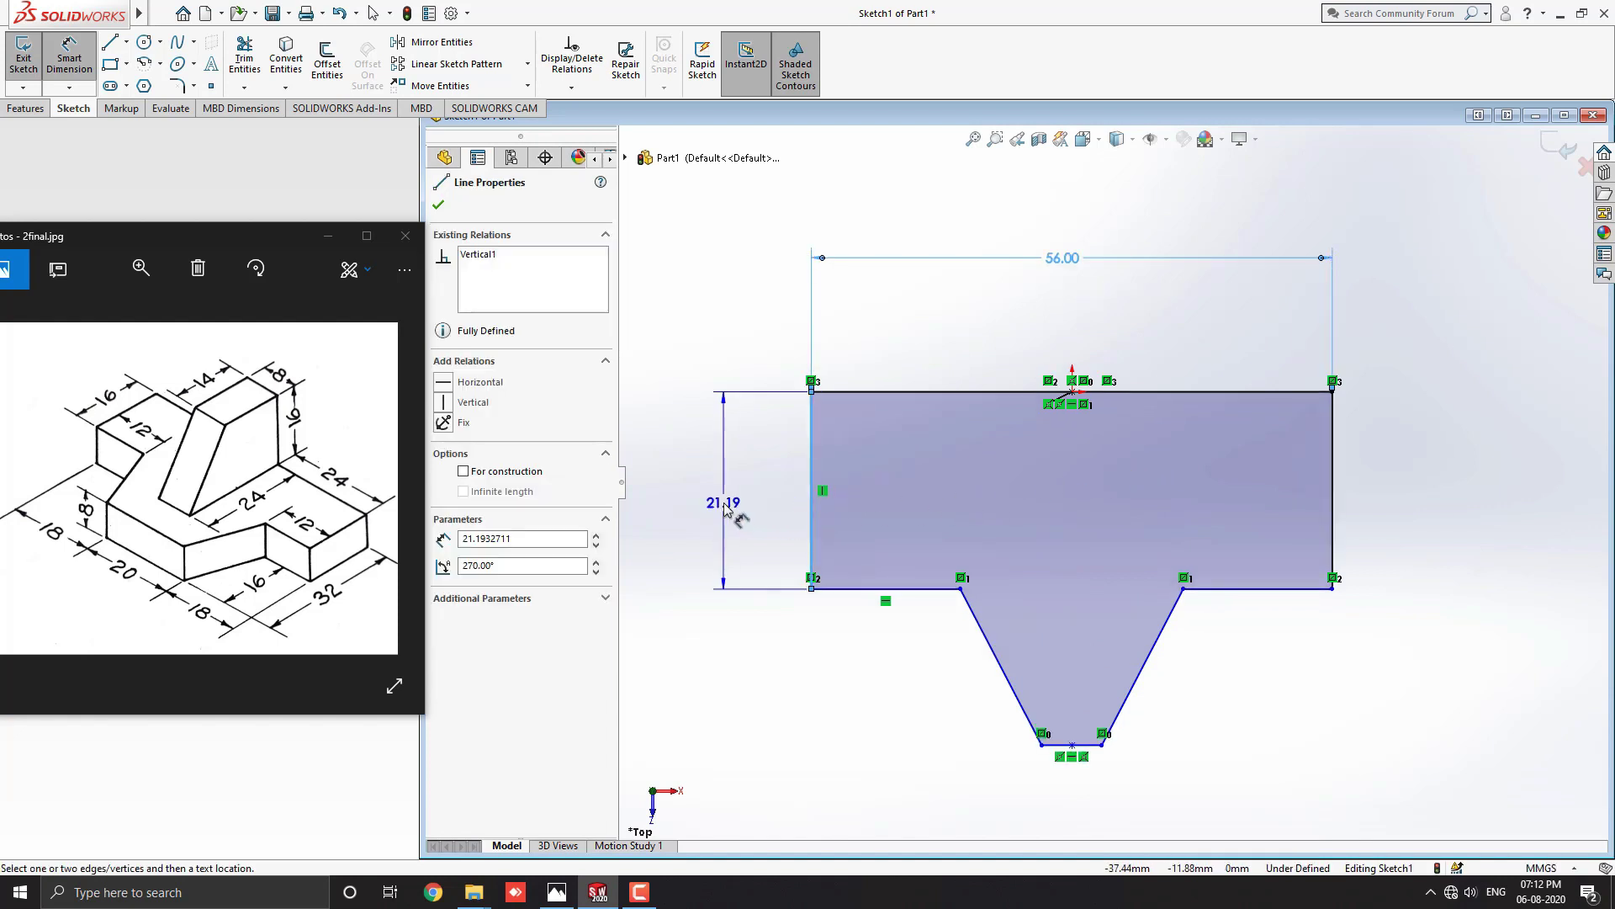
{"action": "left_click", "coordinate": [725, 507]}
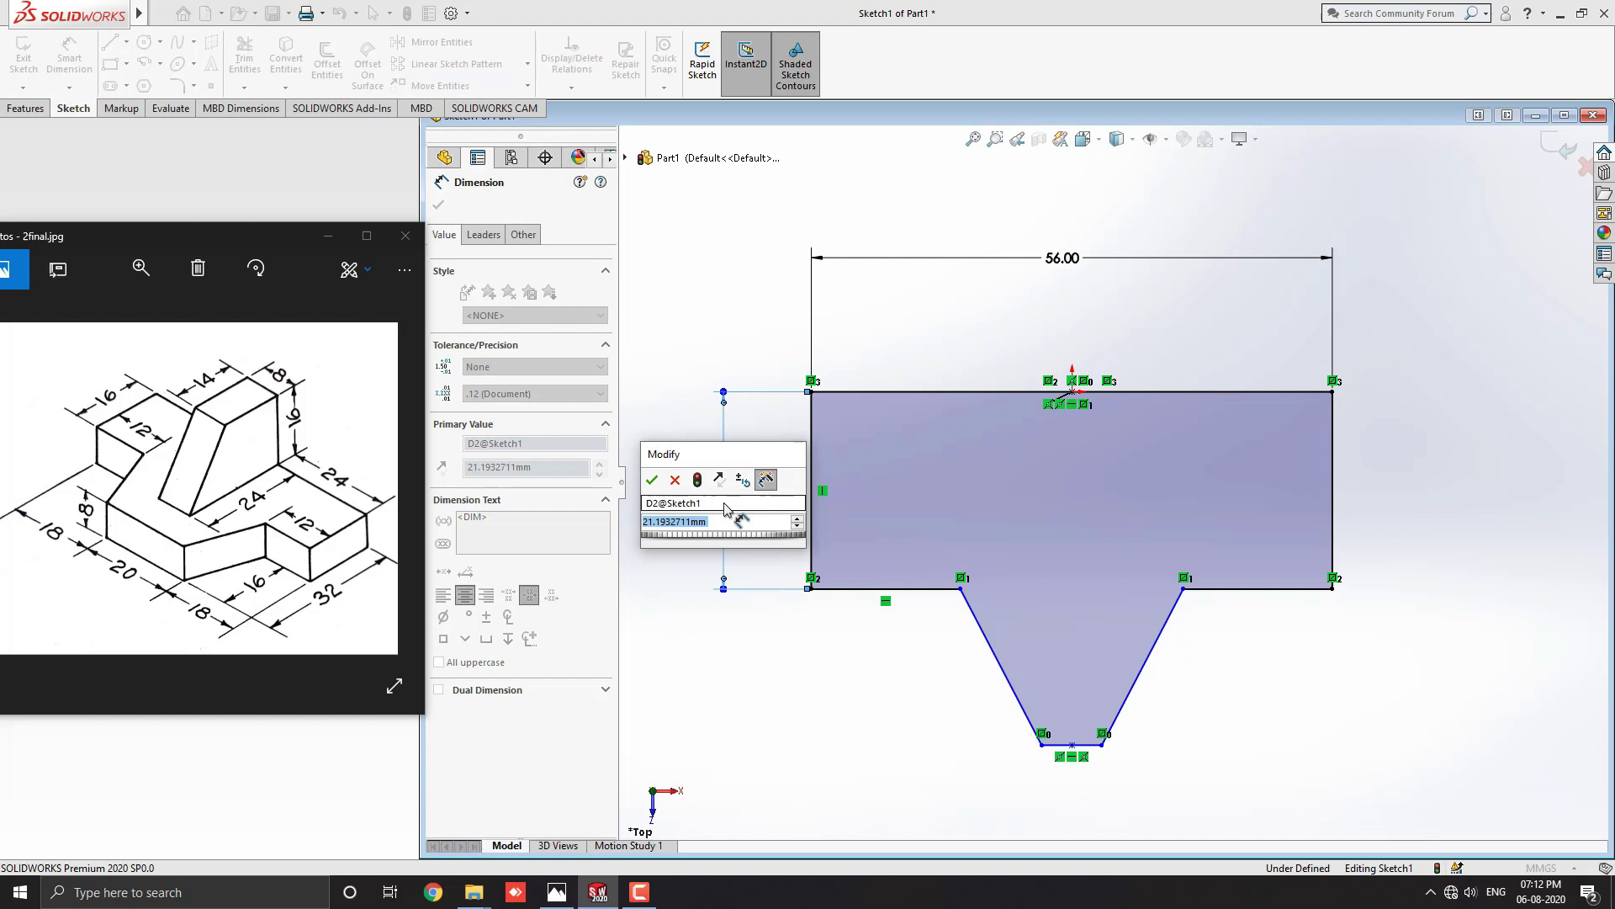
{"action": "type", "text": "16"}
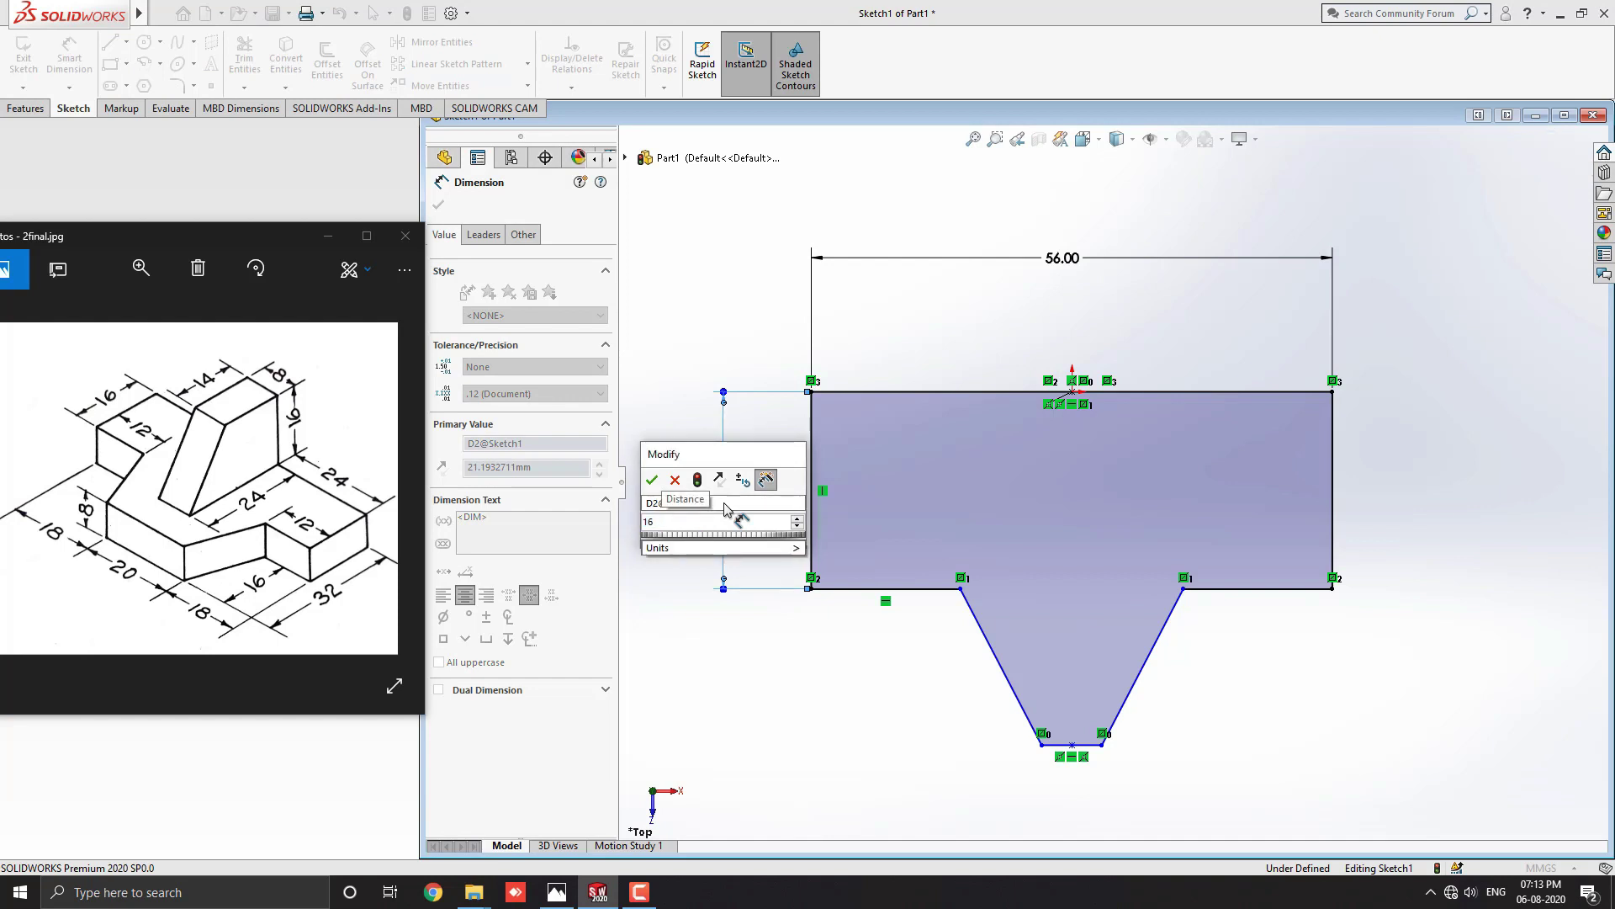
{"action": "left_click", "coordinate": [653, 479]}
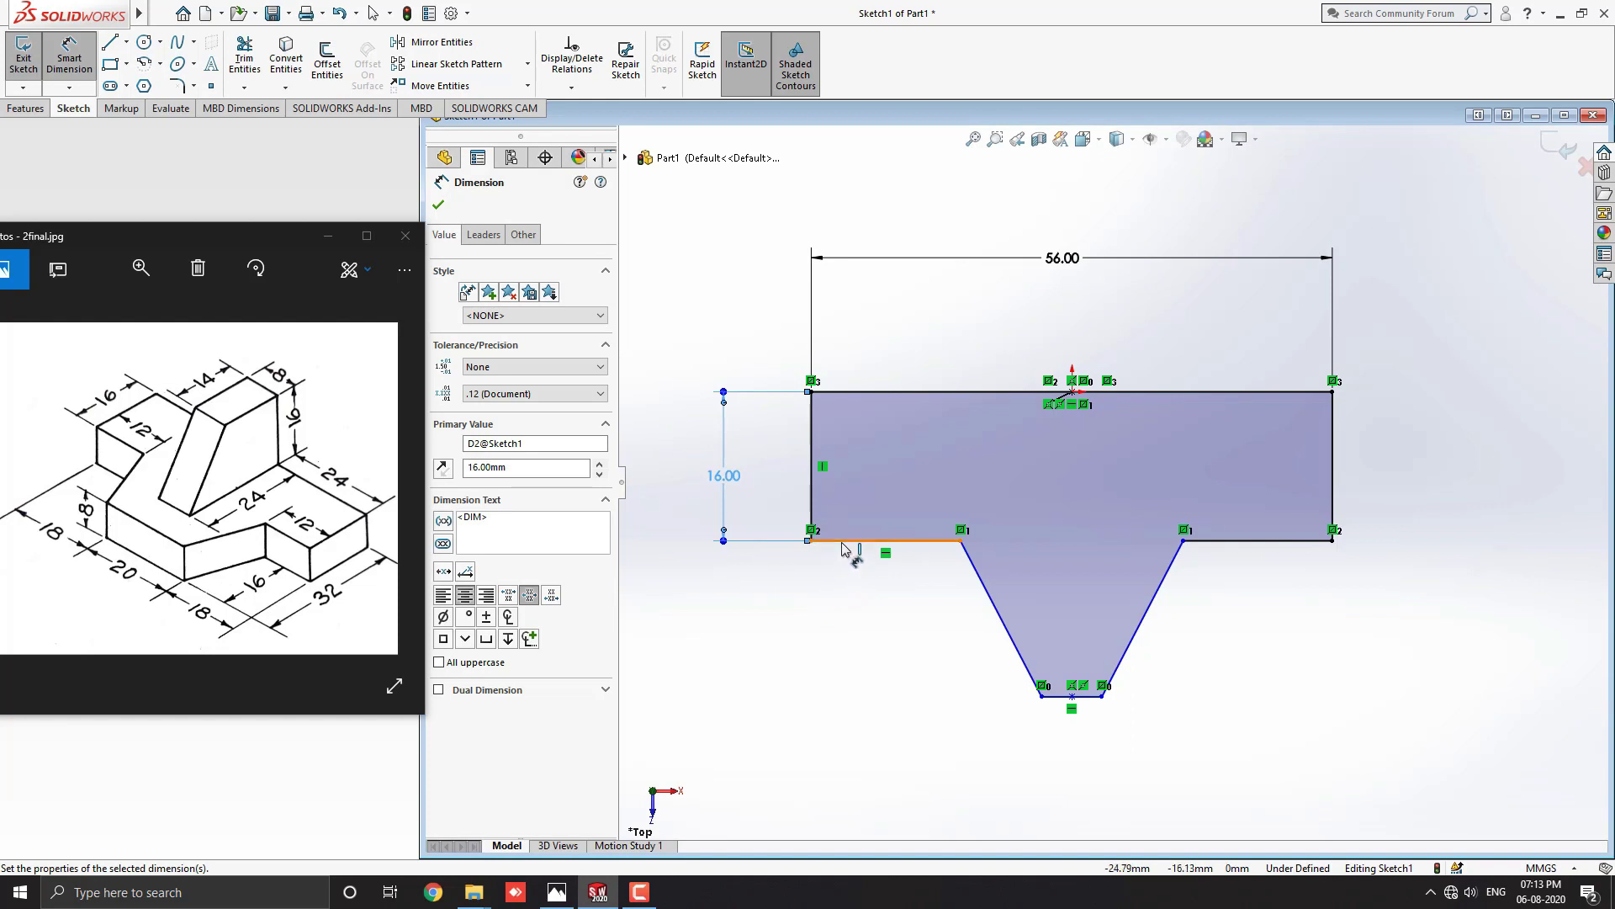
- Dimension the lower-left ledge at 12 mm and the right corner offset at 18 mm
{"action": "left_click", "coordinate": [848, 543]}
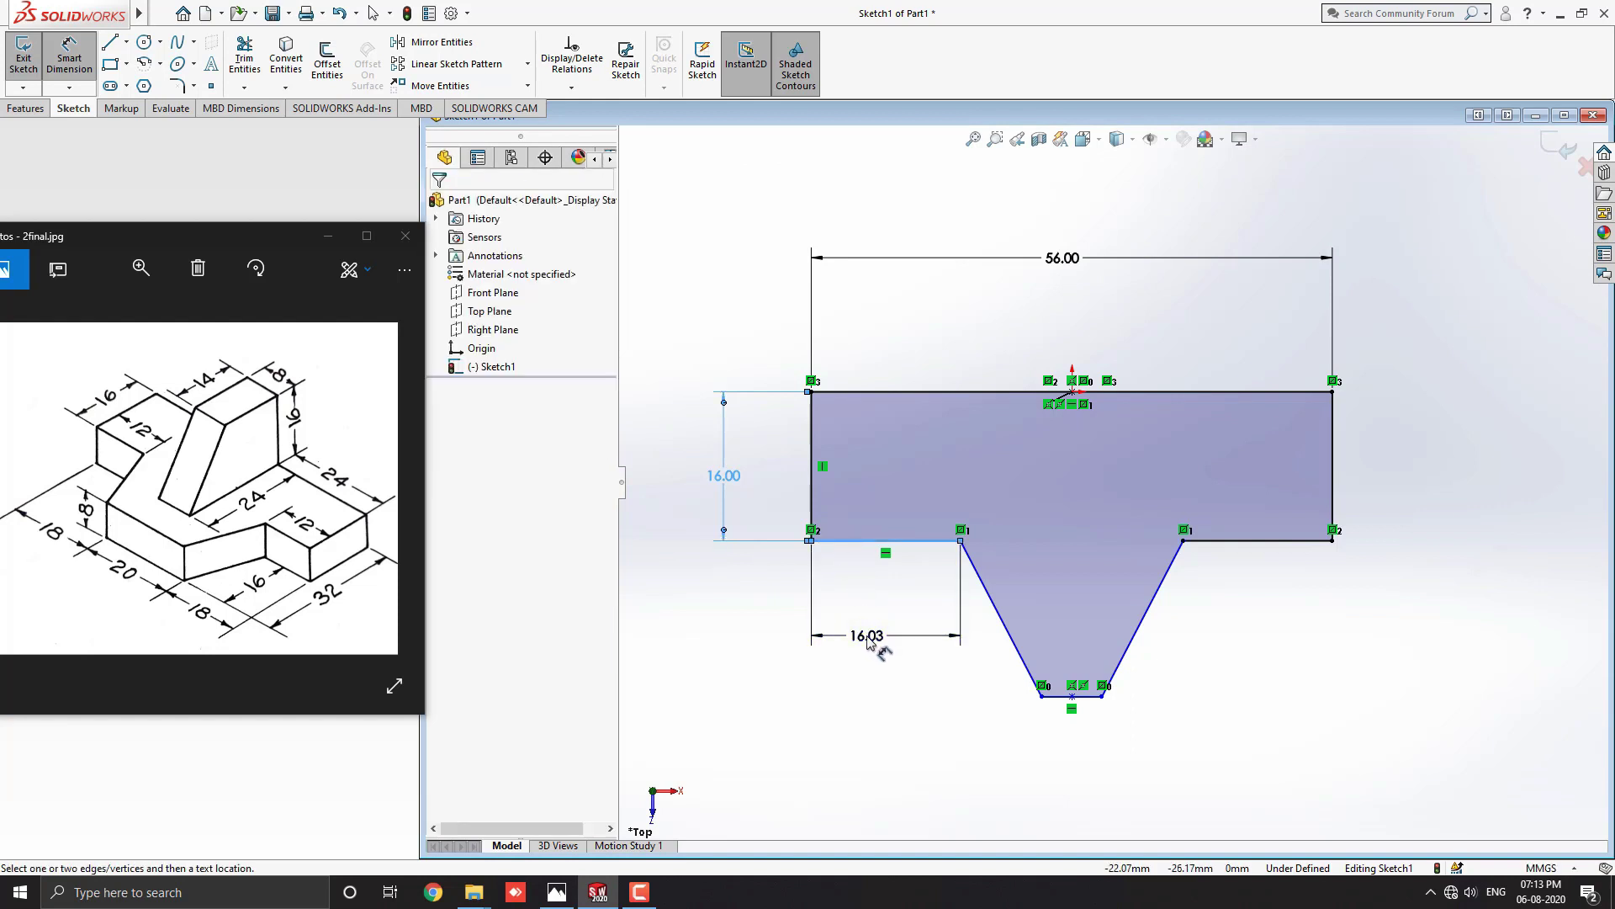
{"action": "left_click", "coordinate": [869, 642]}
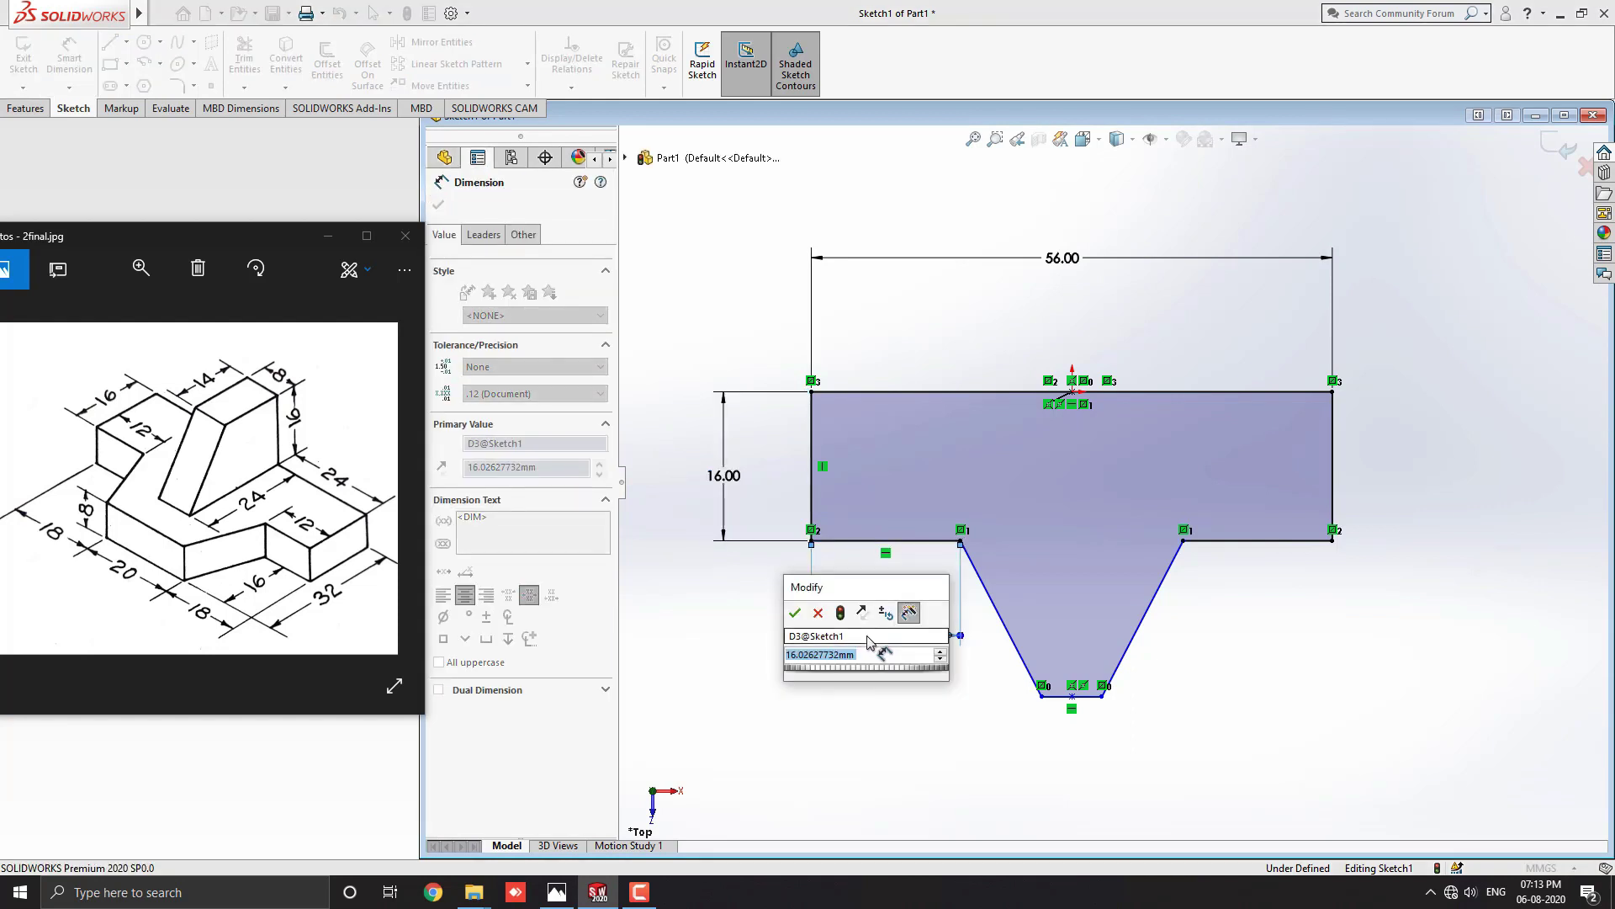
{"action": "type", "text": "12"}
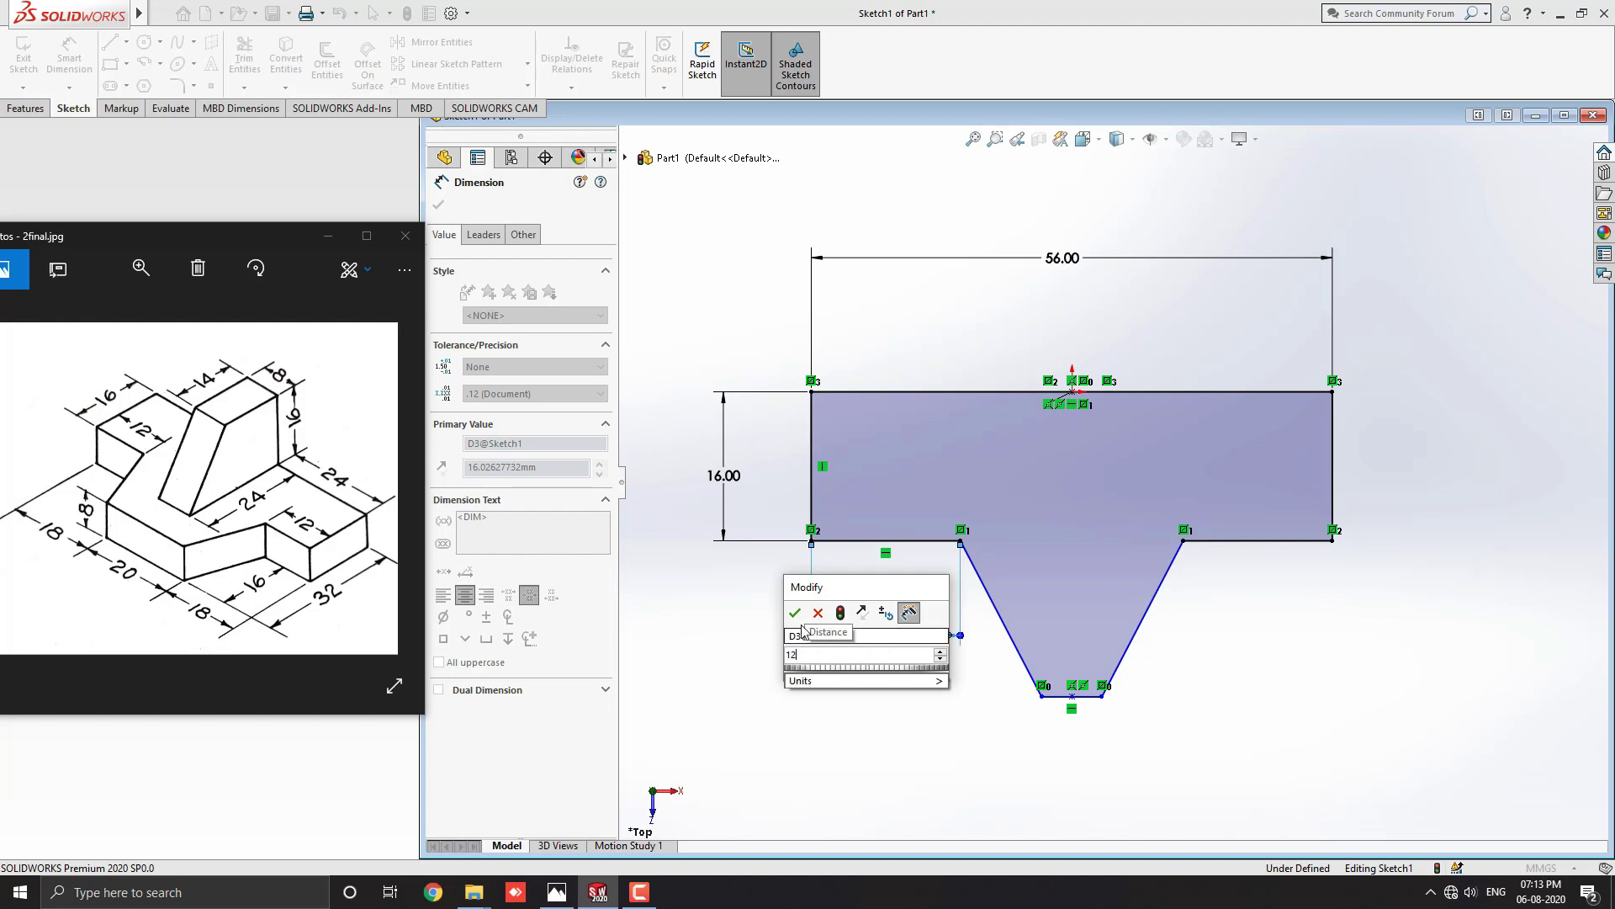
{"action": "key", "text": "Return"}
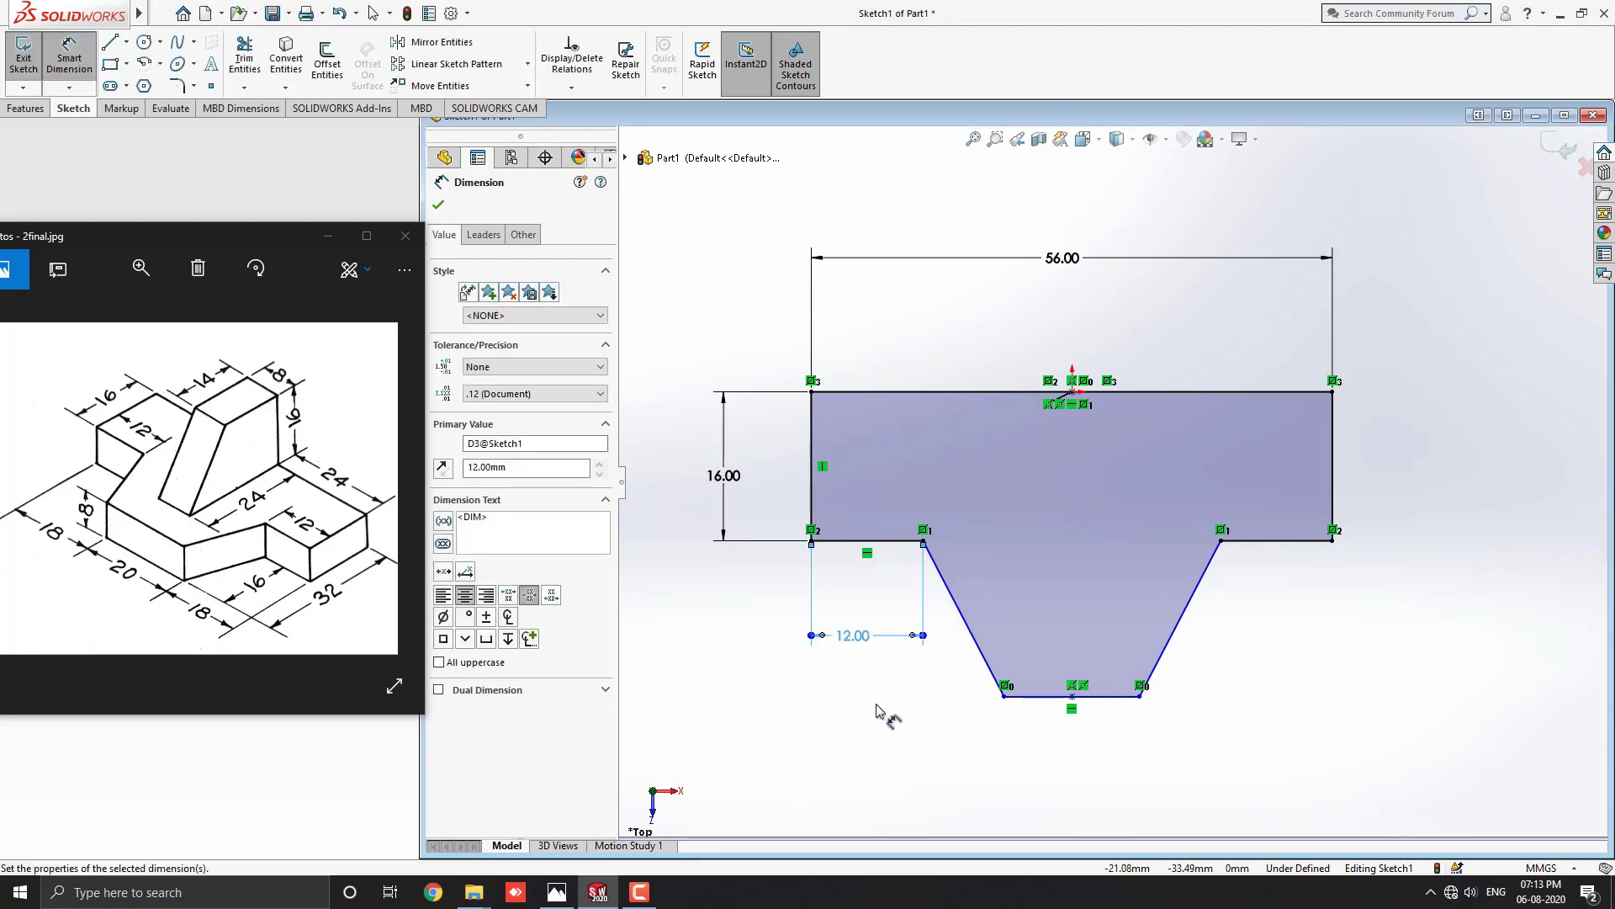
{"action": "left_click", "coordinate": [1140, 697]}
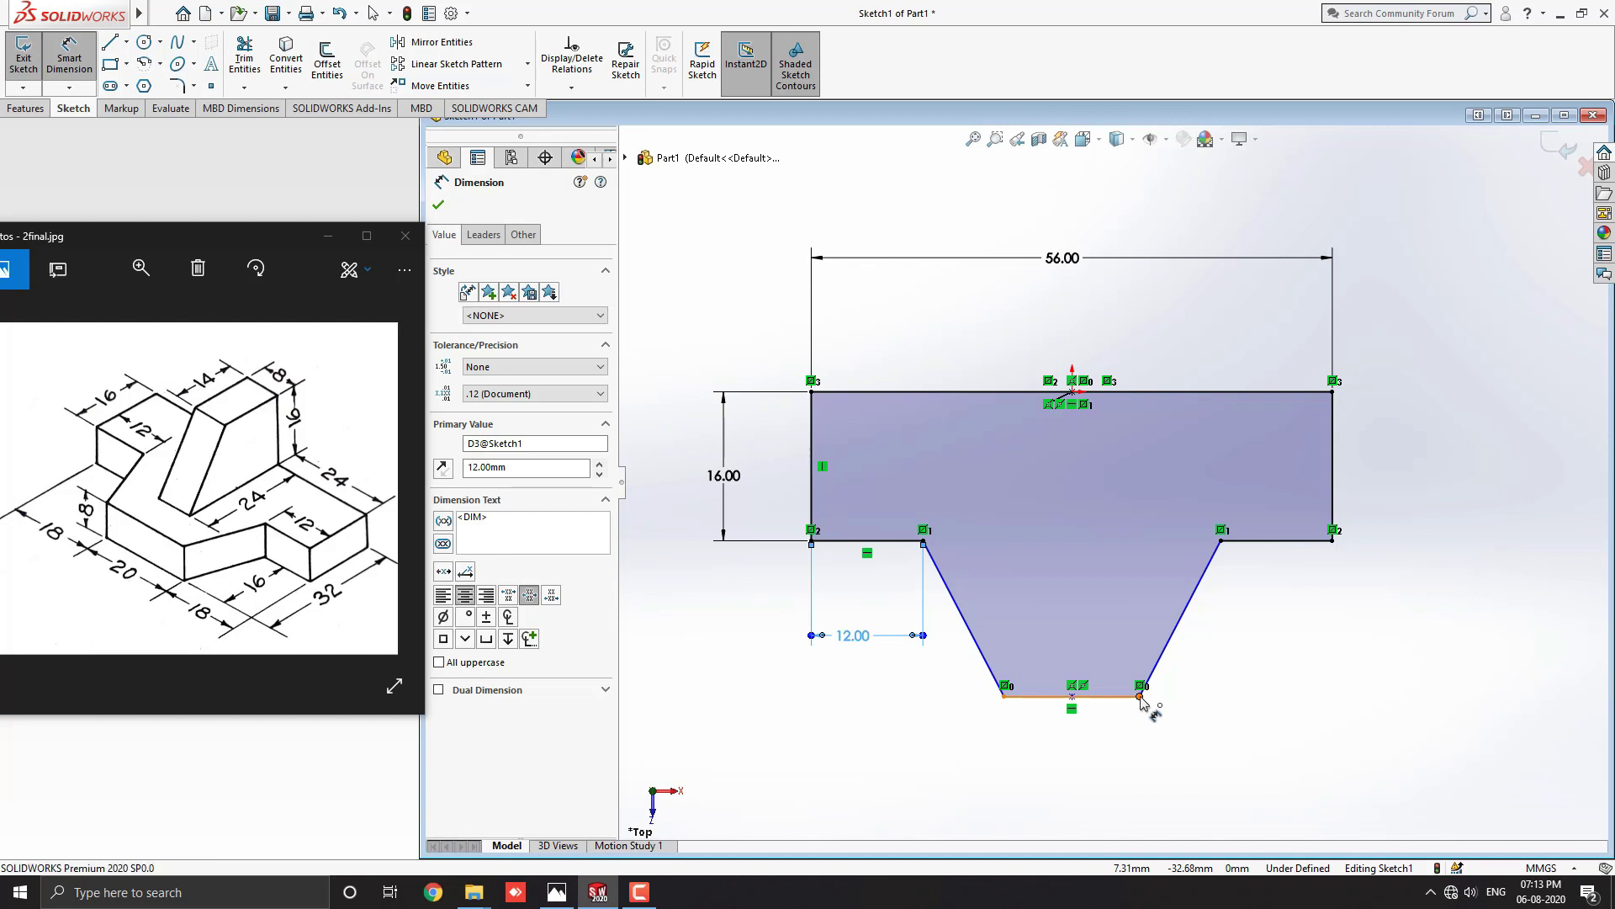
{"action": "left_click", "coordinate": [1333, 540]}
{"action": "left_click", "coordinate": [1242, 765]}
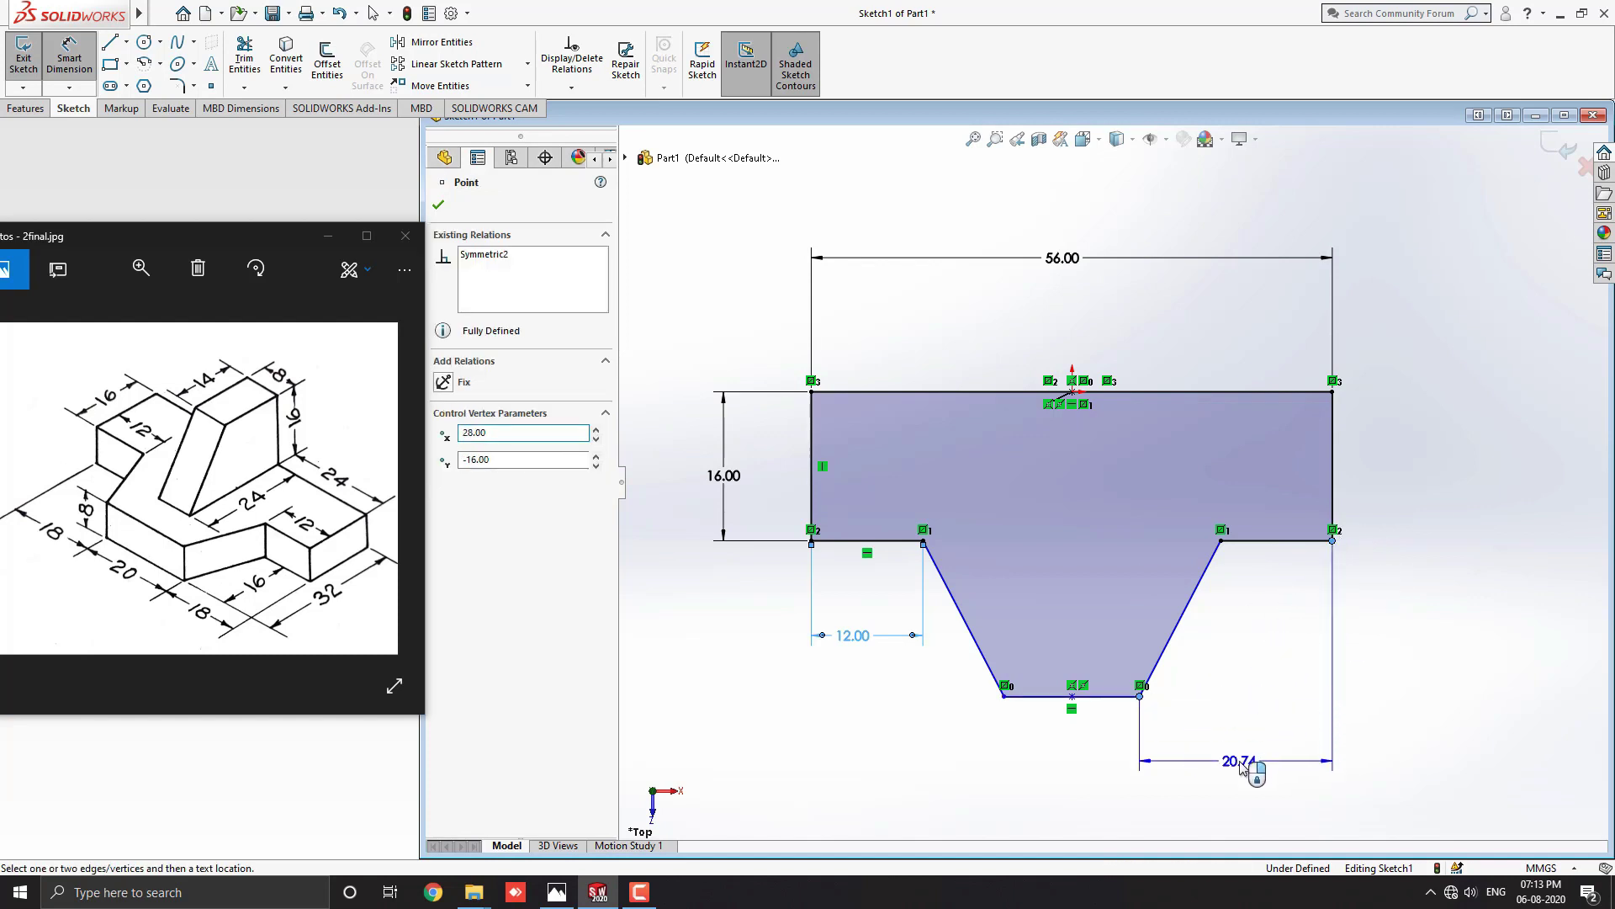
{"action": "type", "text": "18"}
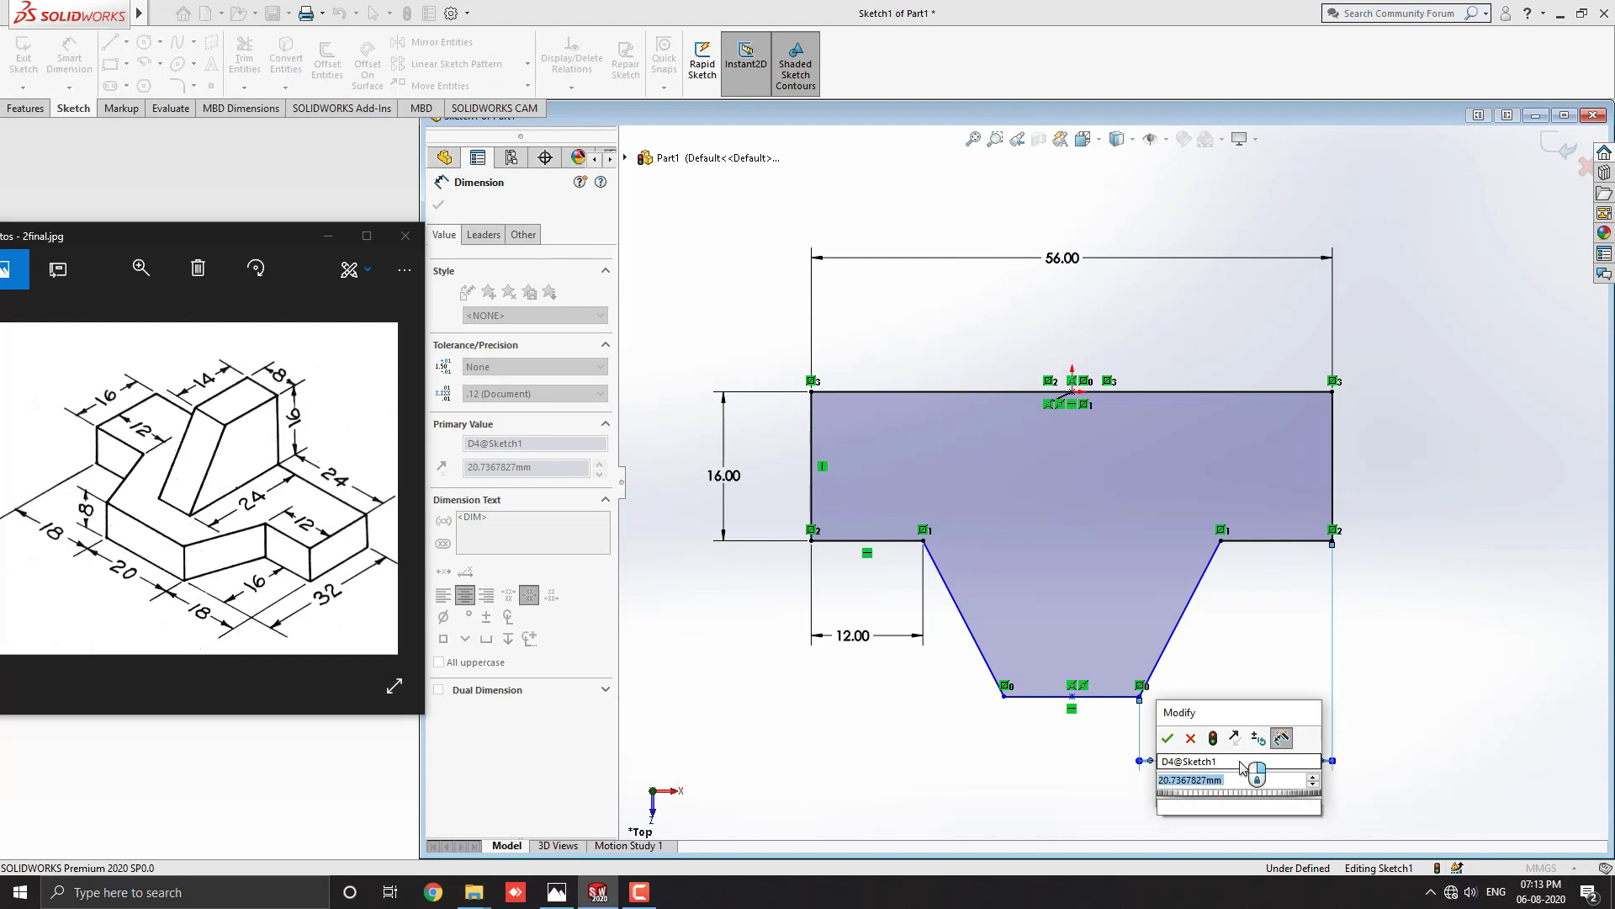
{"action": "left_click", "coordinate": [1167, 738]}
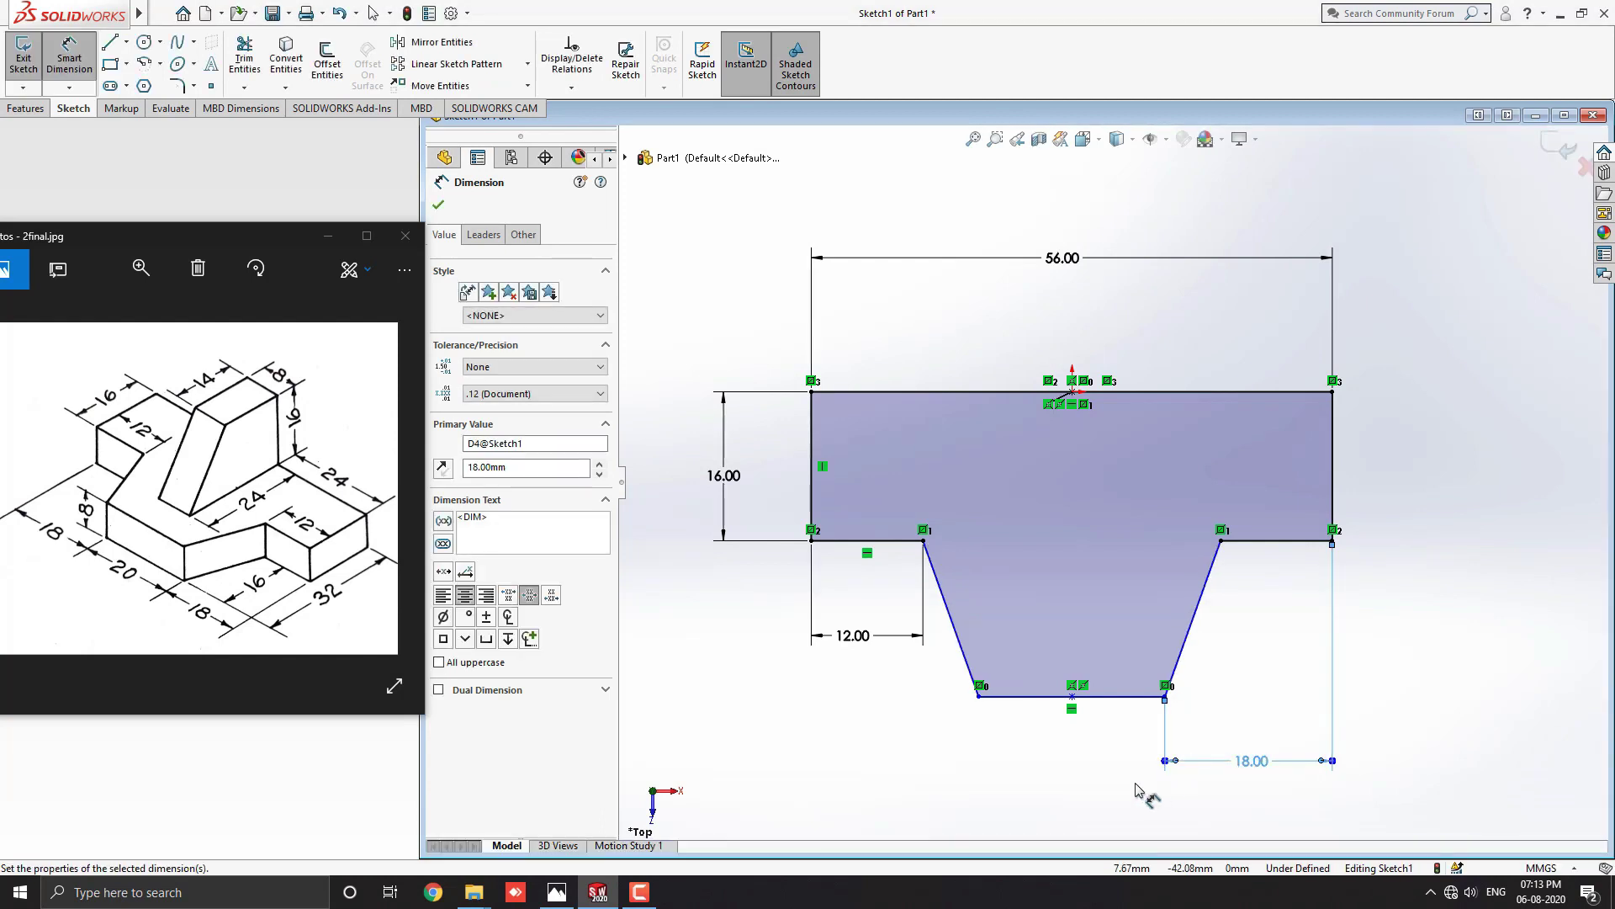
{"action": "left_click", "coordinate": [1028, 697]}
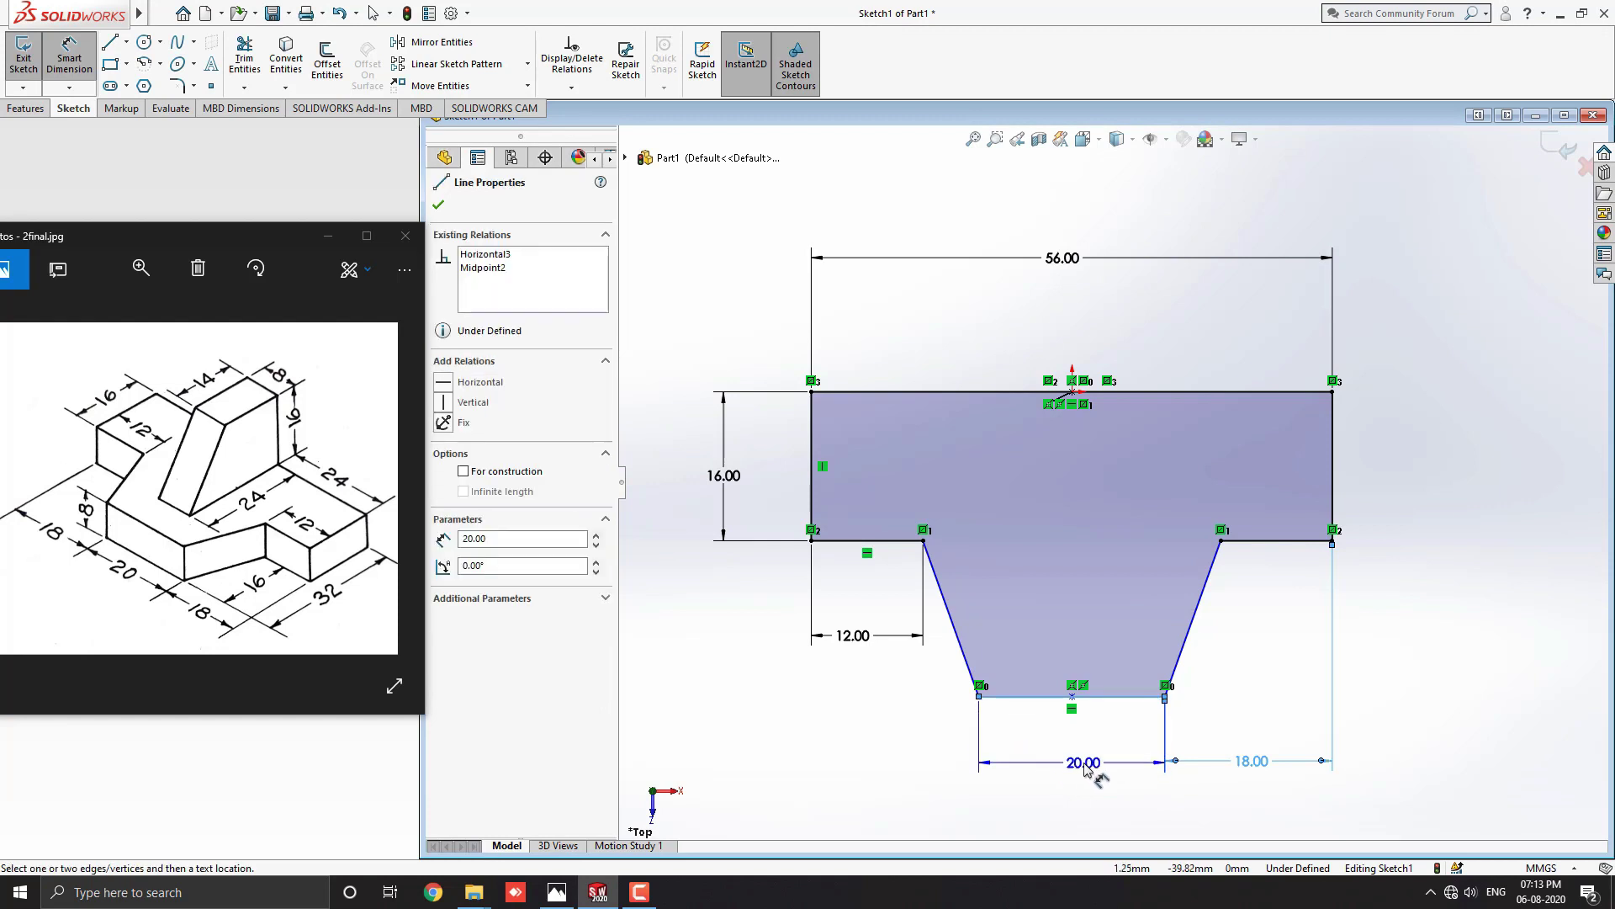
- Keep the 20 mm bottom edge as a driven dimension and set the trapezoid depth to 16 mm
{"action": "left_click", "coordinate": [1079, 769]}
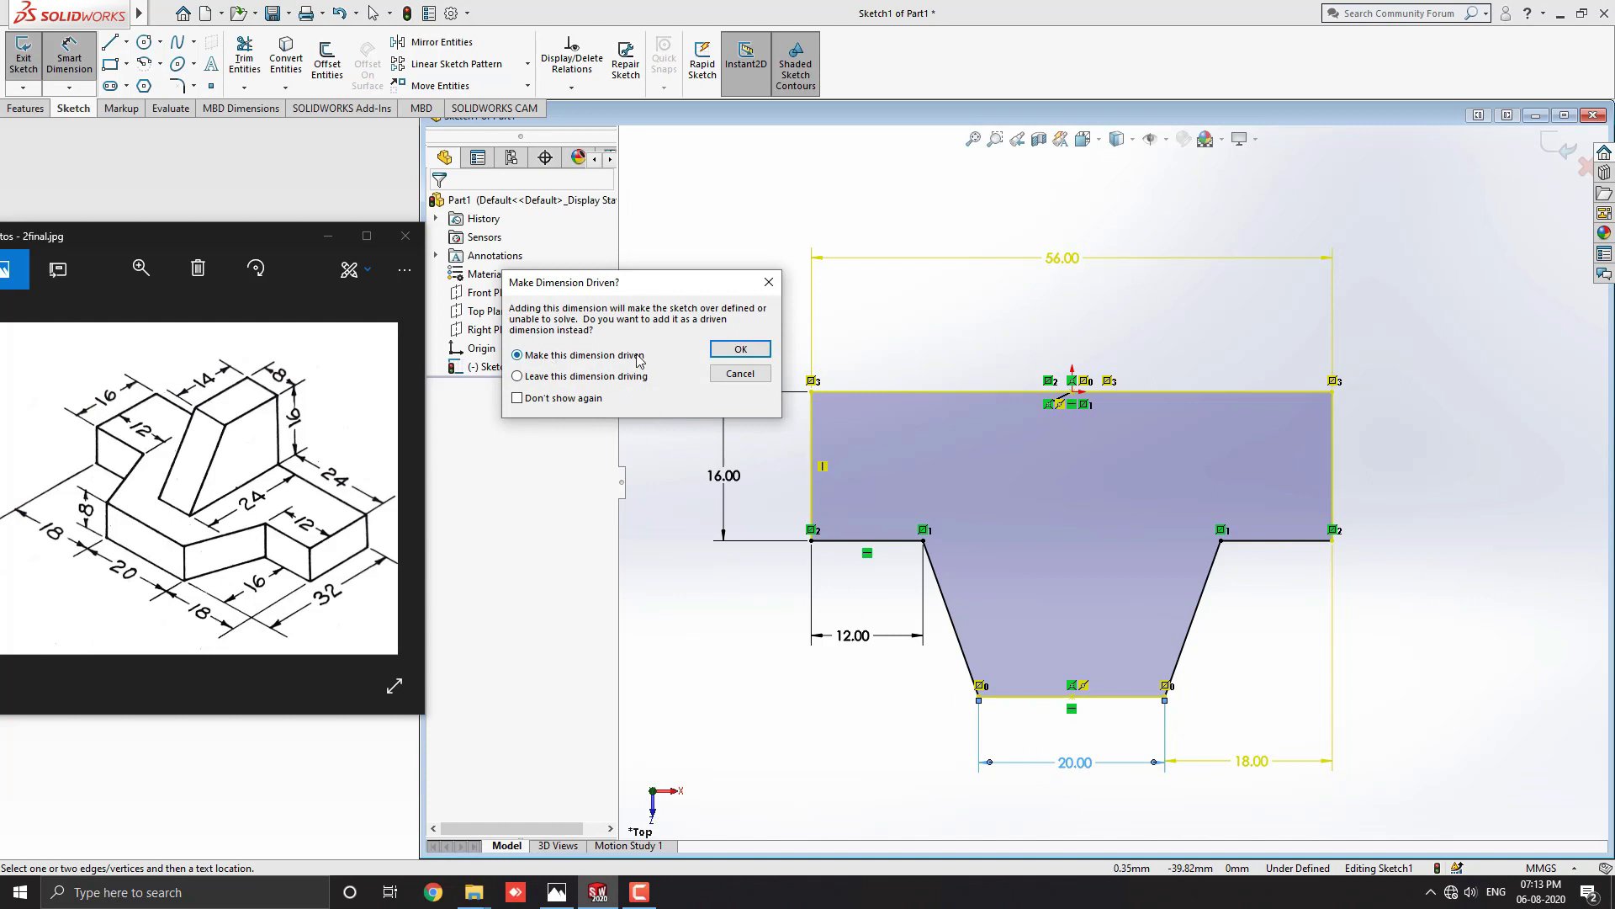
{"action": "left_click", "coordinate": [739, 349]}
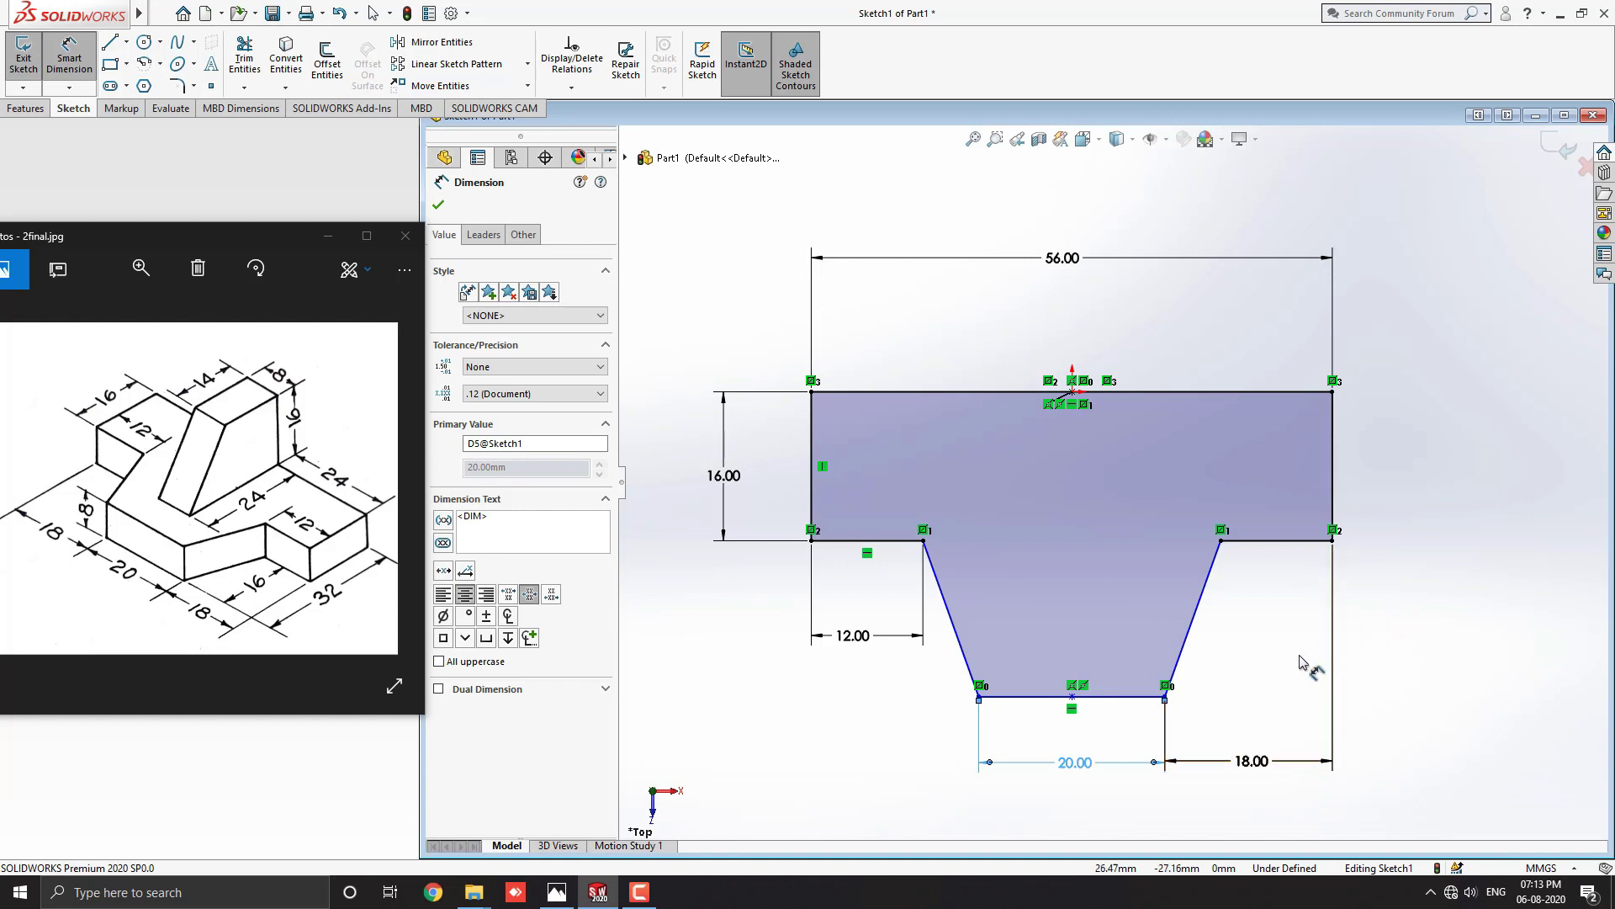
{"action": "left_click", "coordinate": [1131, 699]}
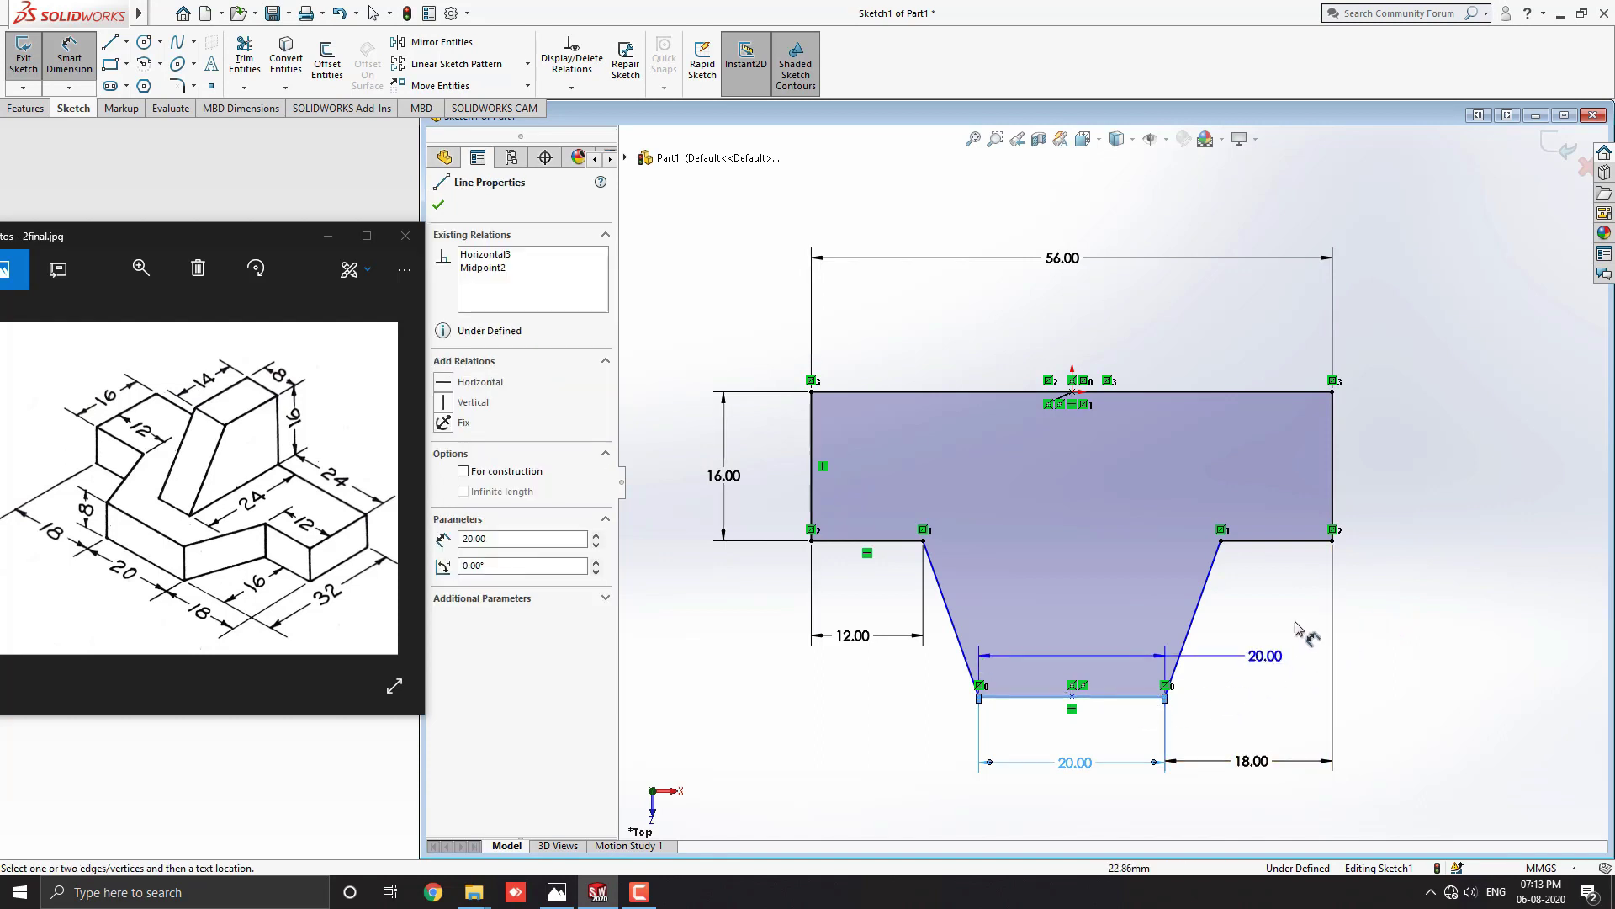
{"action": "left_click", "coordinate": [1305, 541]}
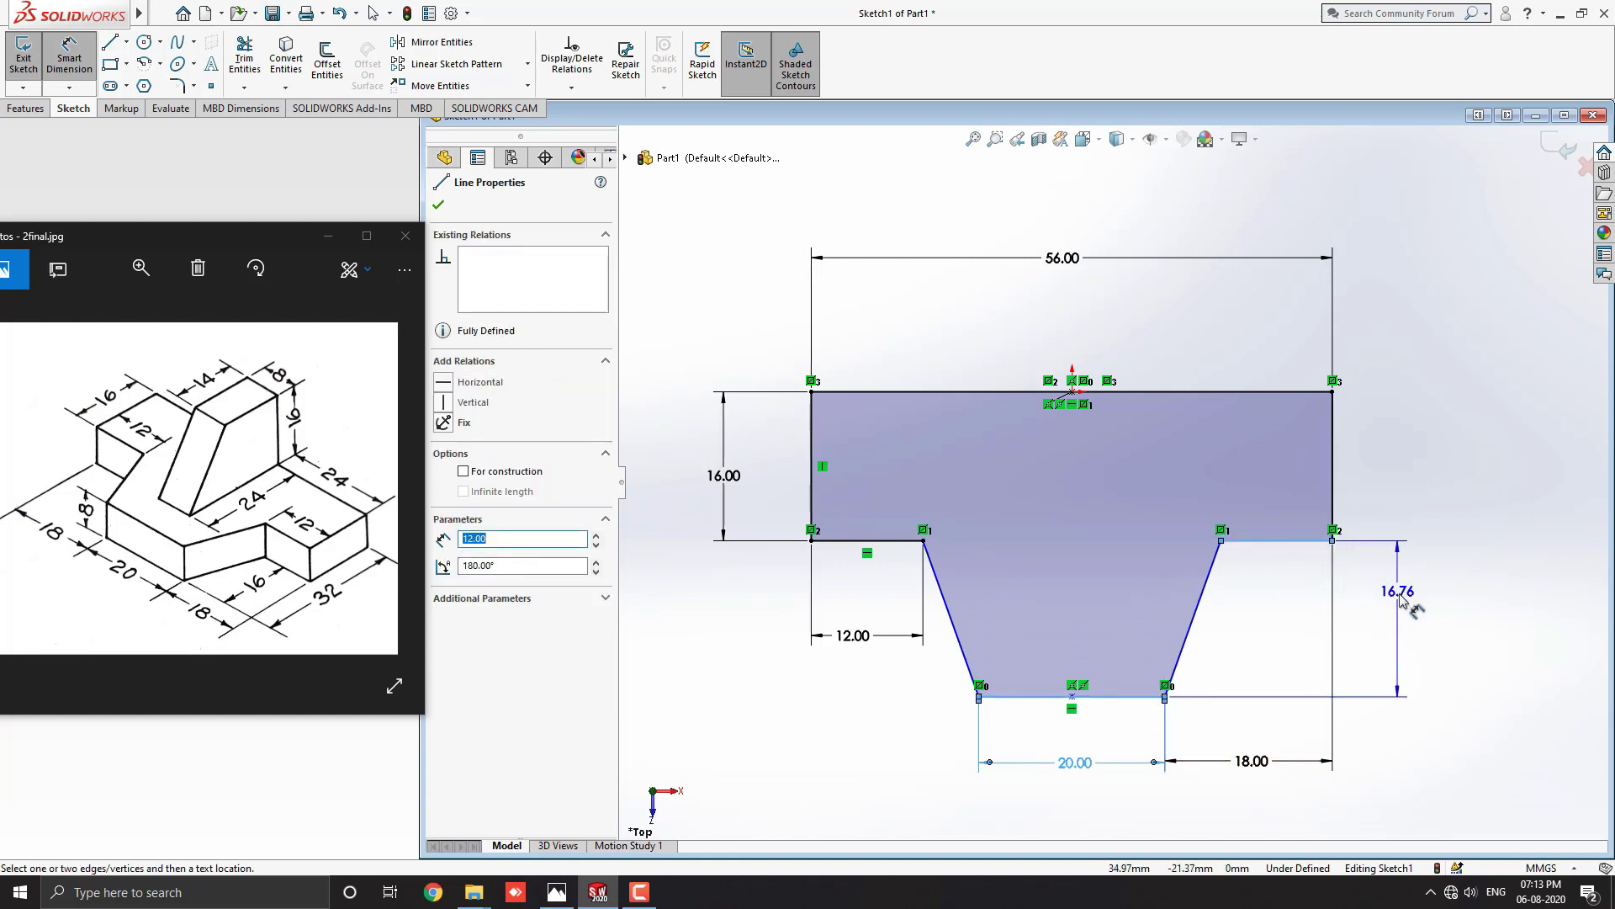
{"action": "left_click", "coordinate": [1395, 610]}
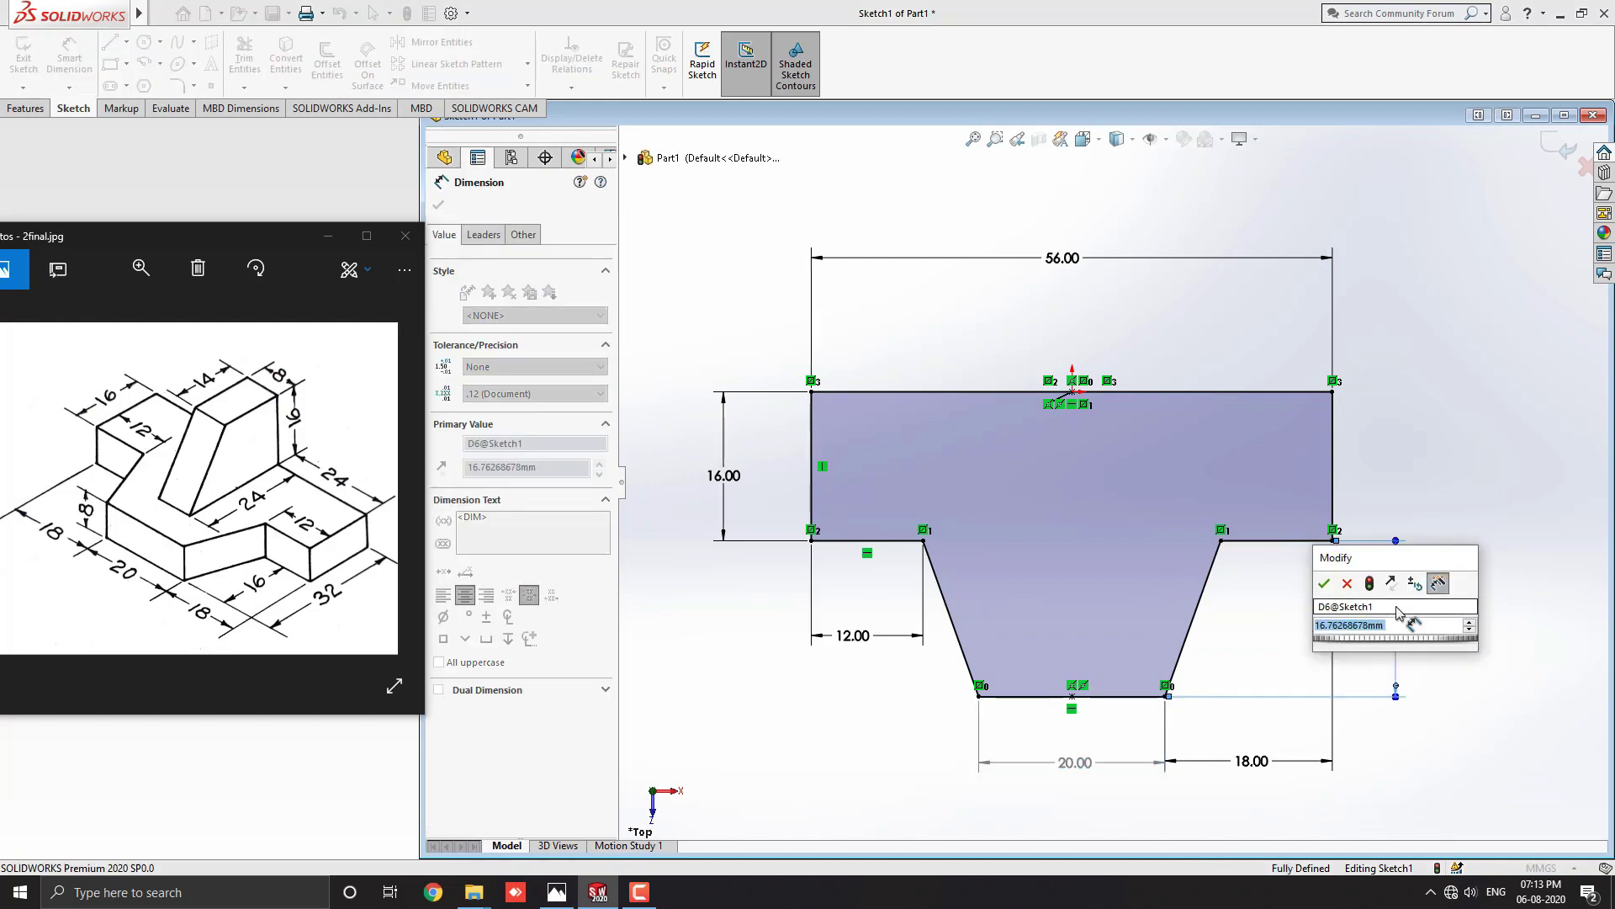
{"action": "type", "text": "16"}
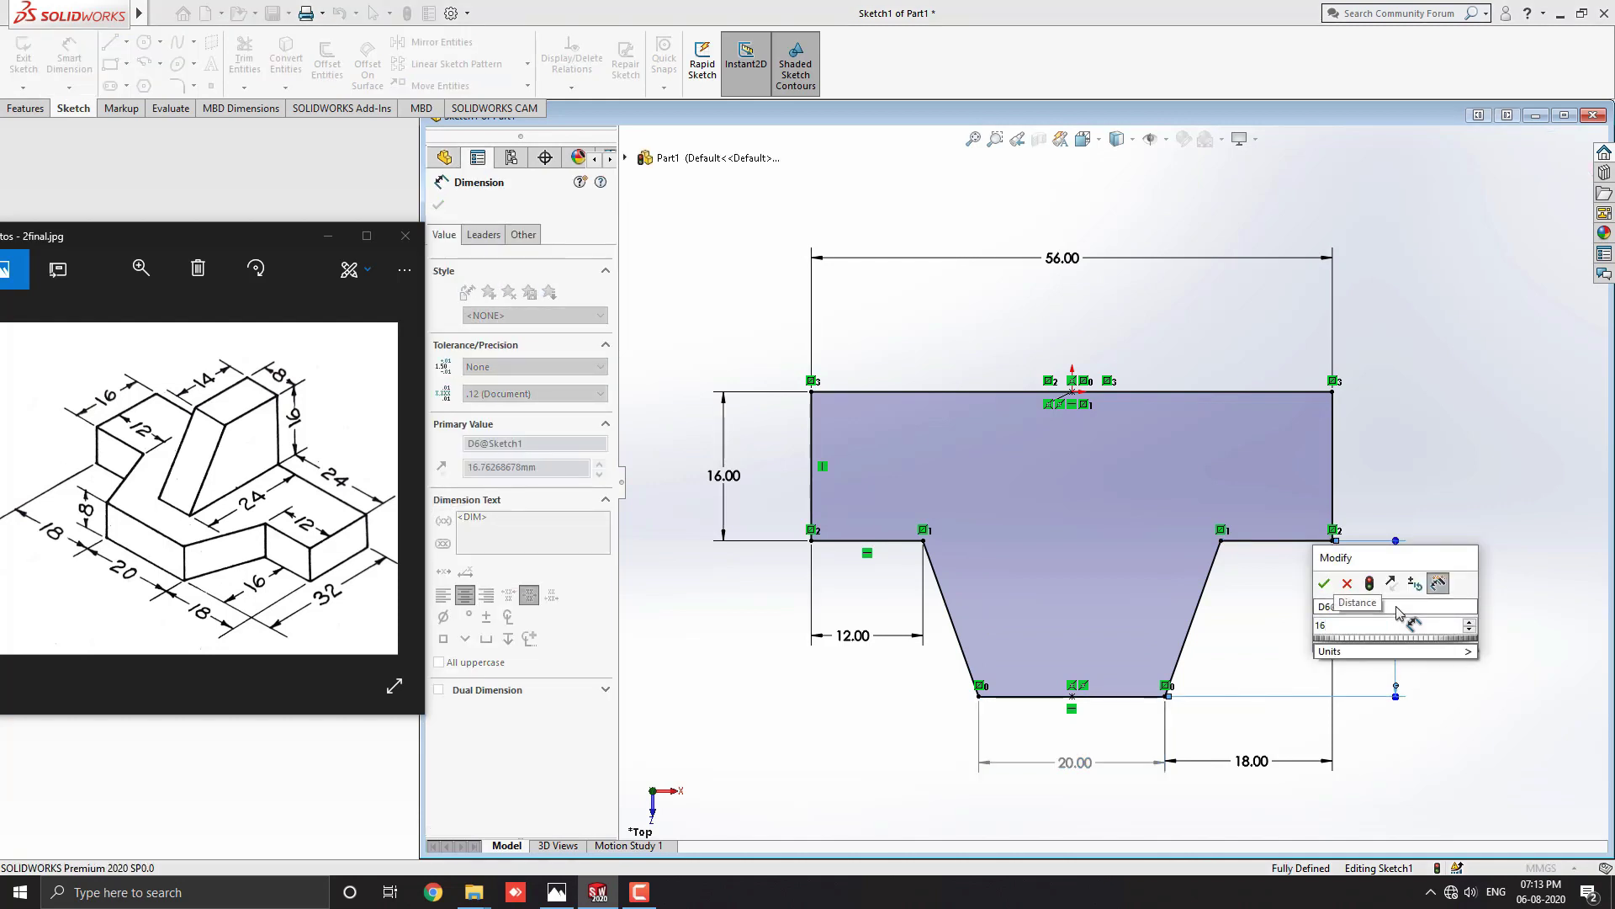
{"action": "left_click", "coordinate": [1324, 584]}
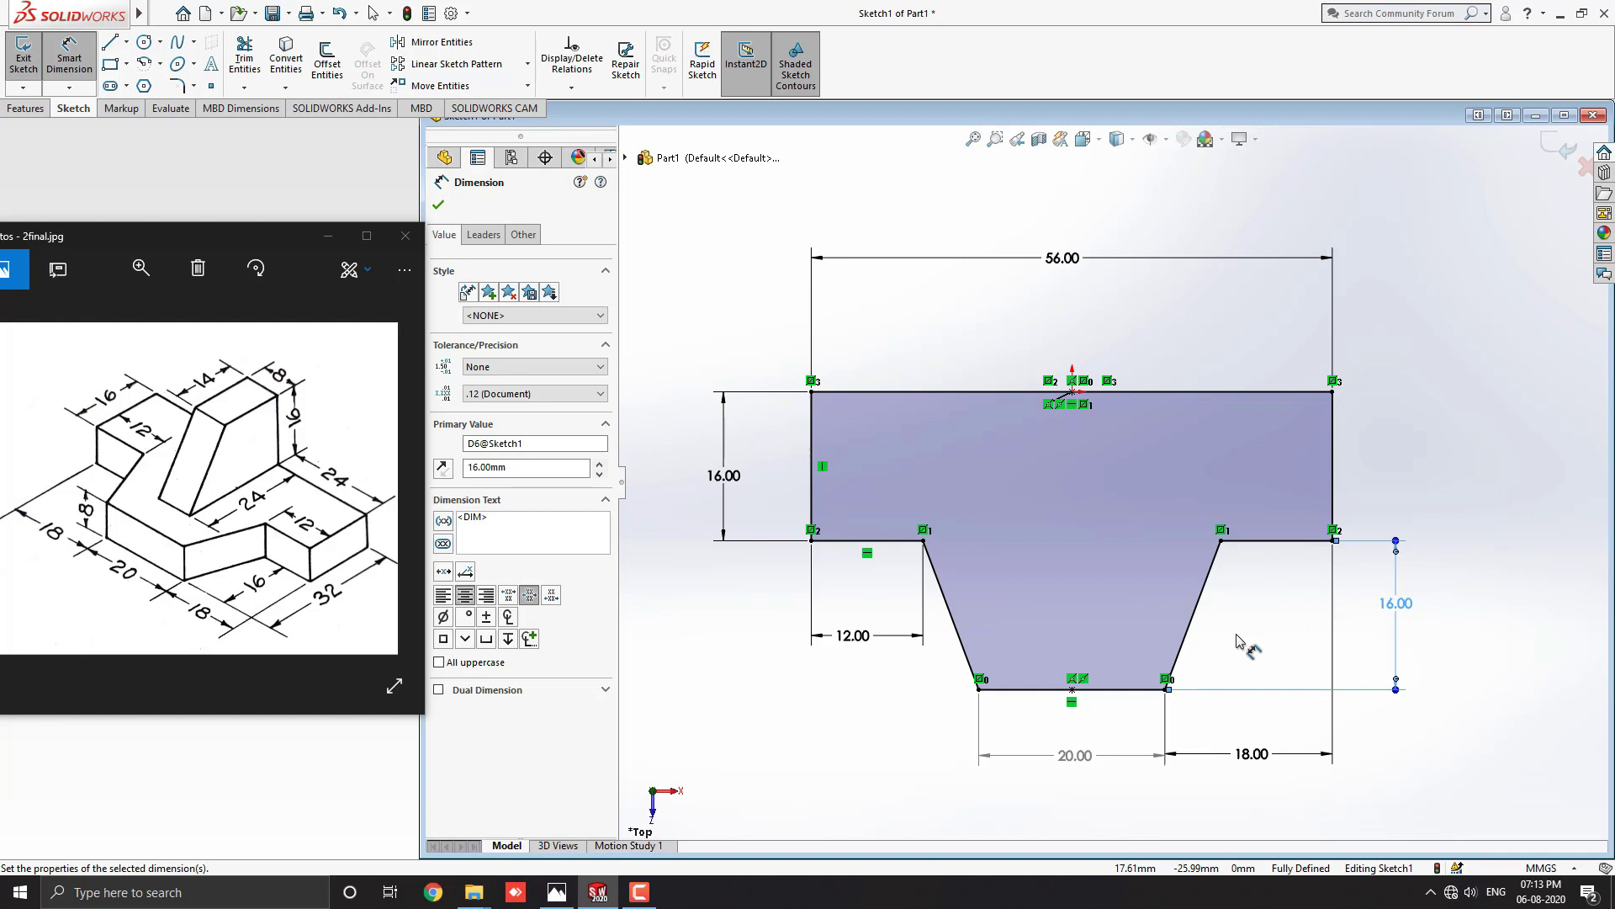
{"action": "left_click", "coordinate": [439, 205]}
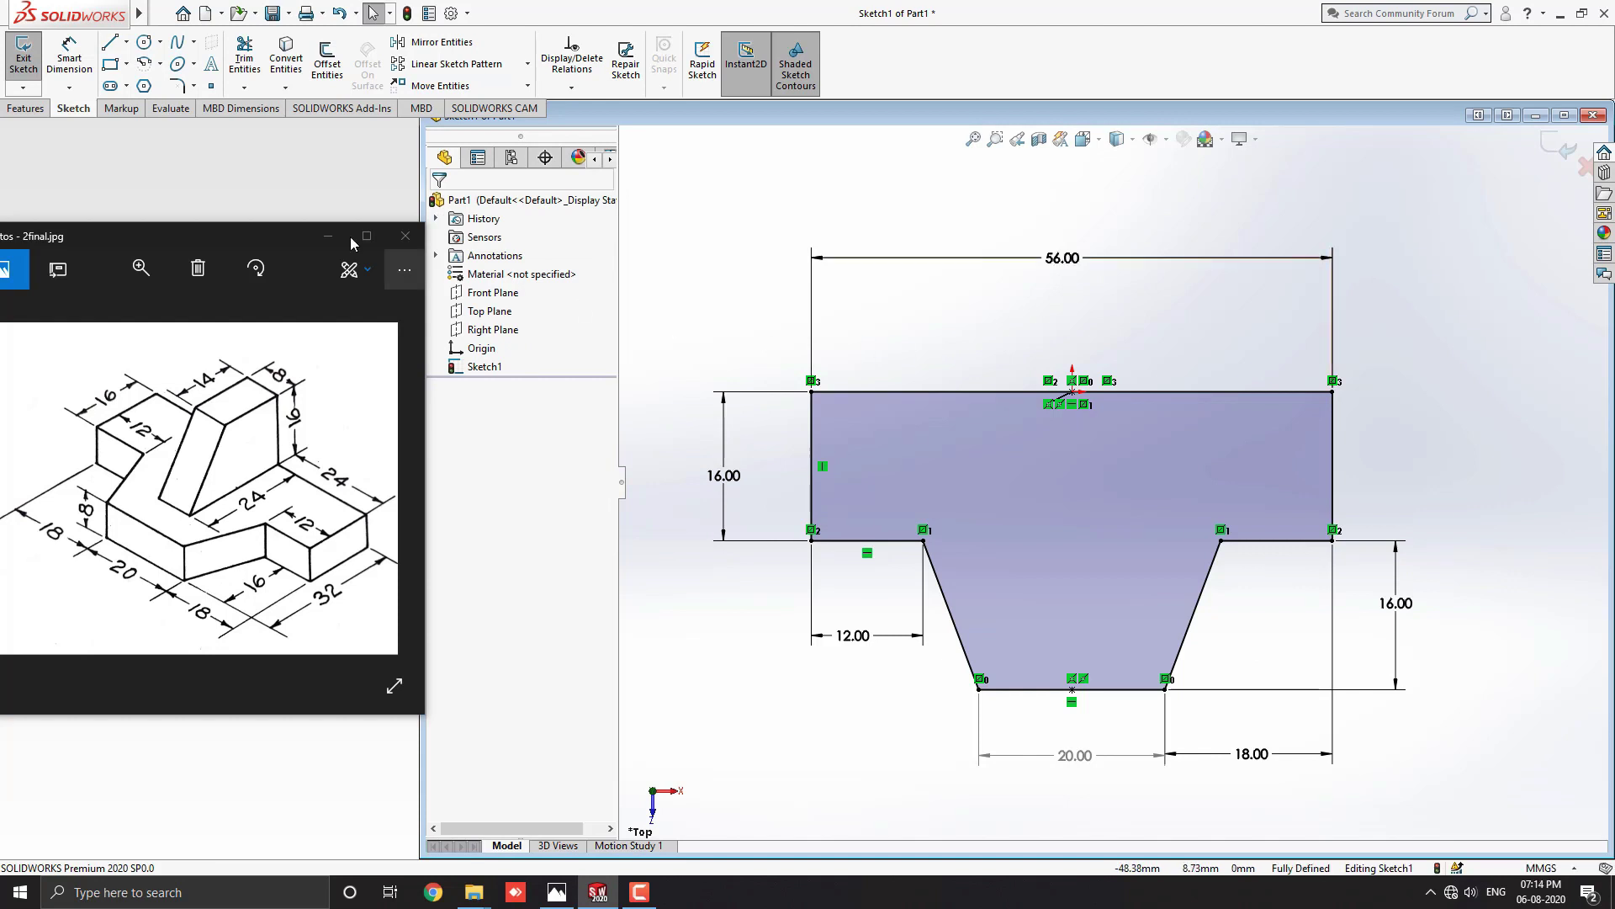
- Extrude Sketch1 to an 8 mm depth, creating Boss-Extrude1
{"action": "left_click", "coordinate": [28, 110]}
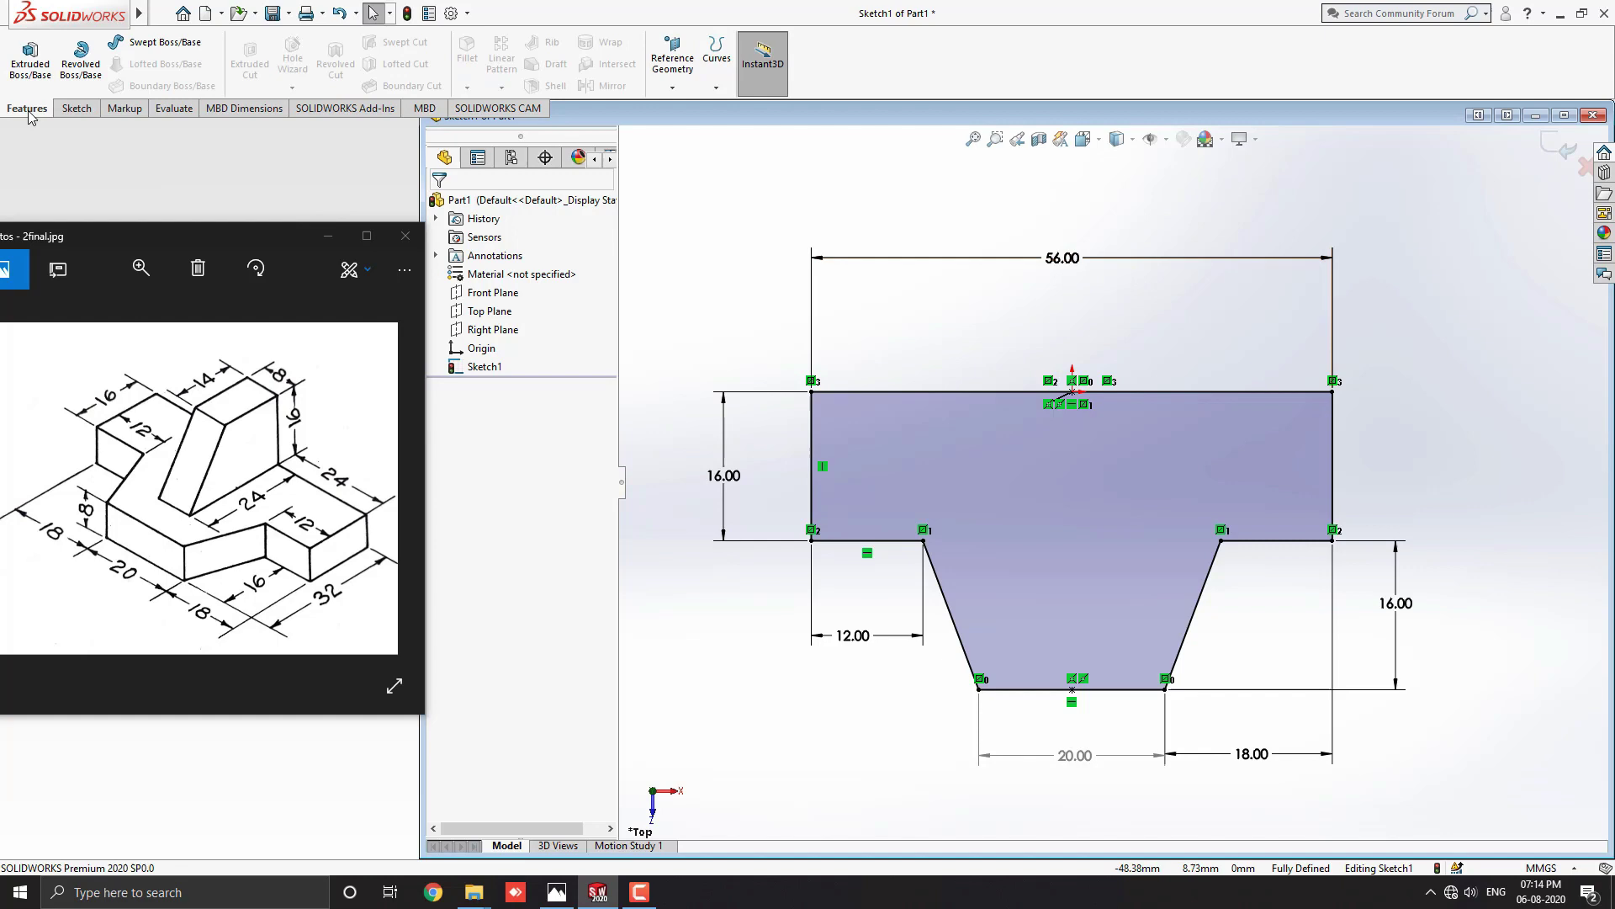
{"action": "left_click", "coordinate": [33, 79]}
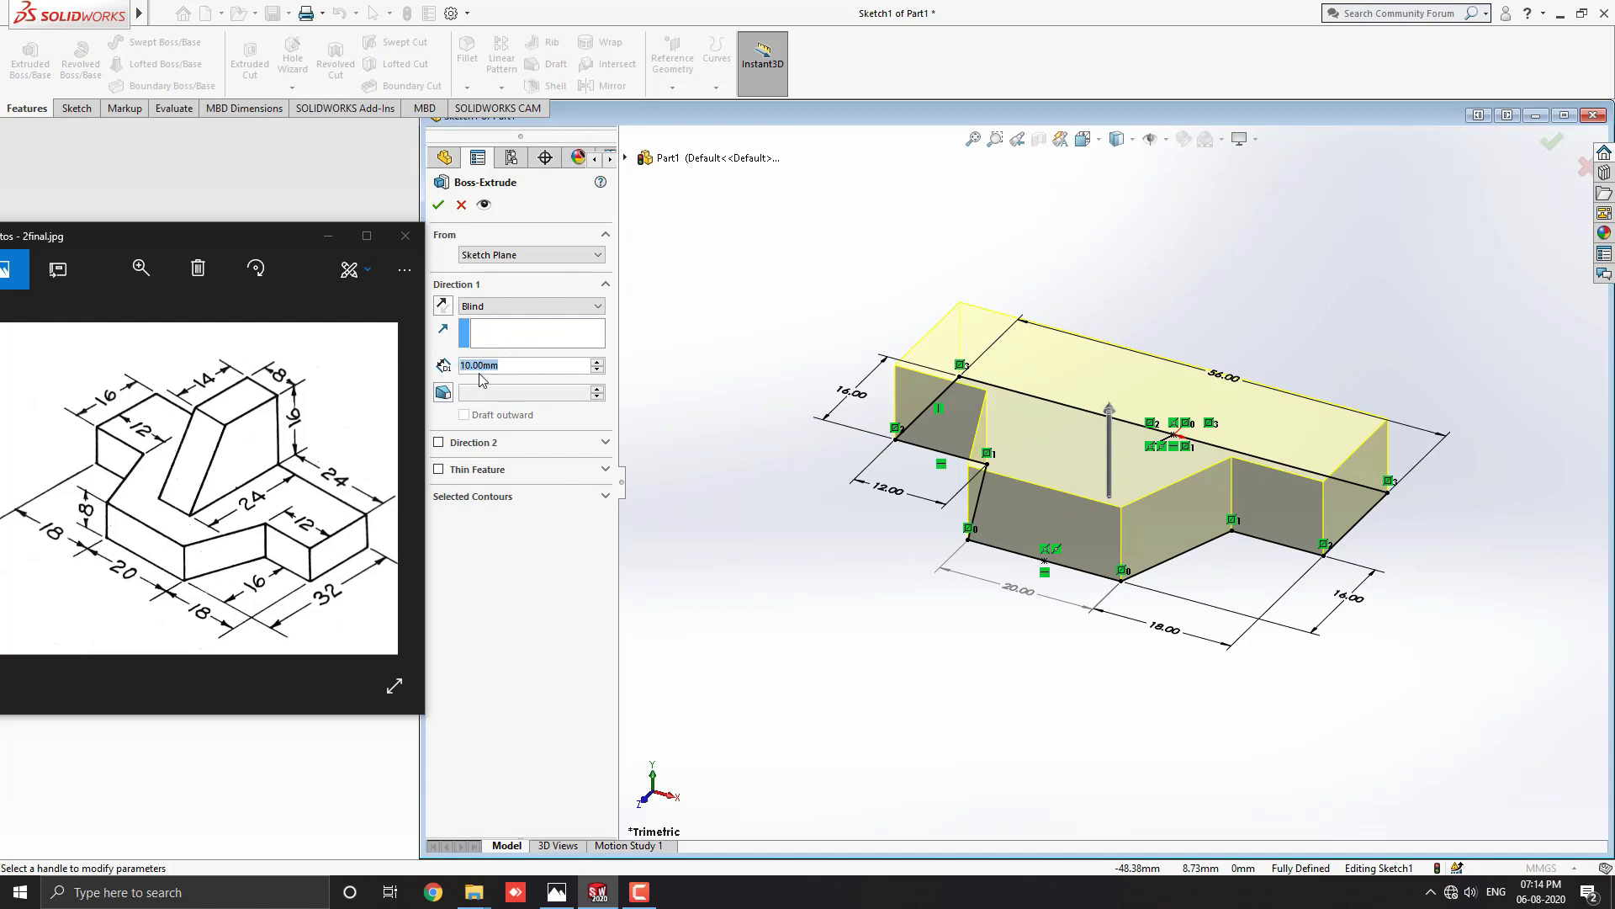
{"action": "type", "text": "8"}
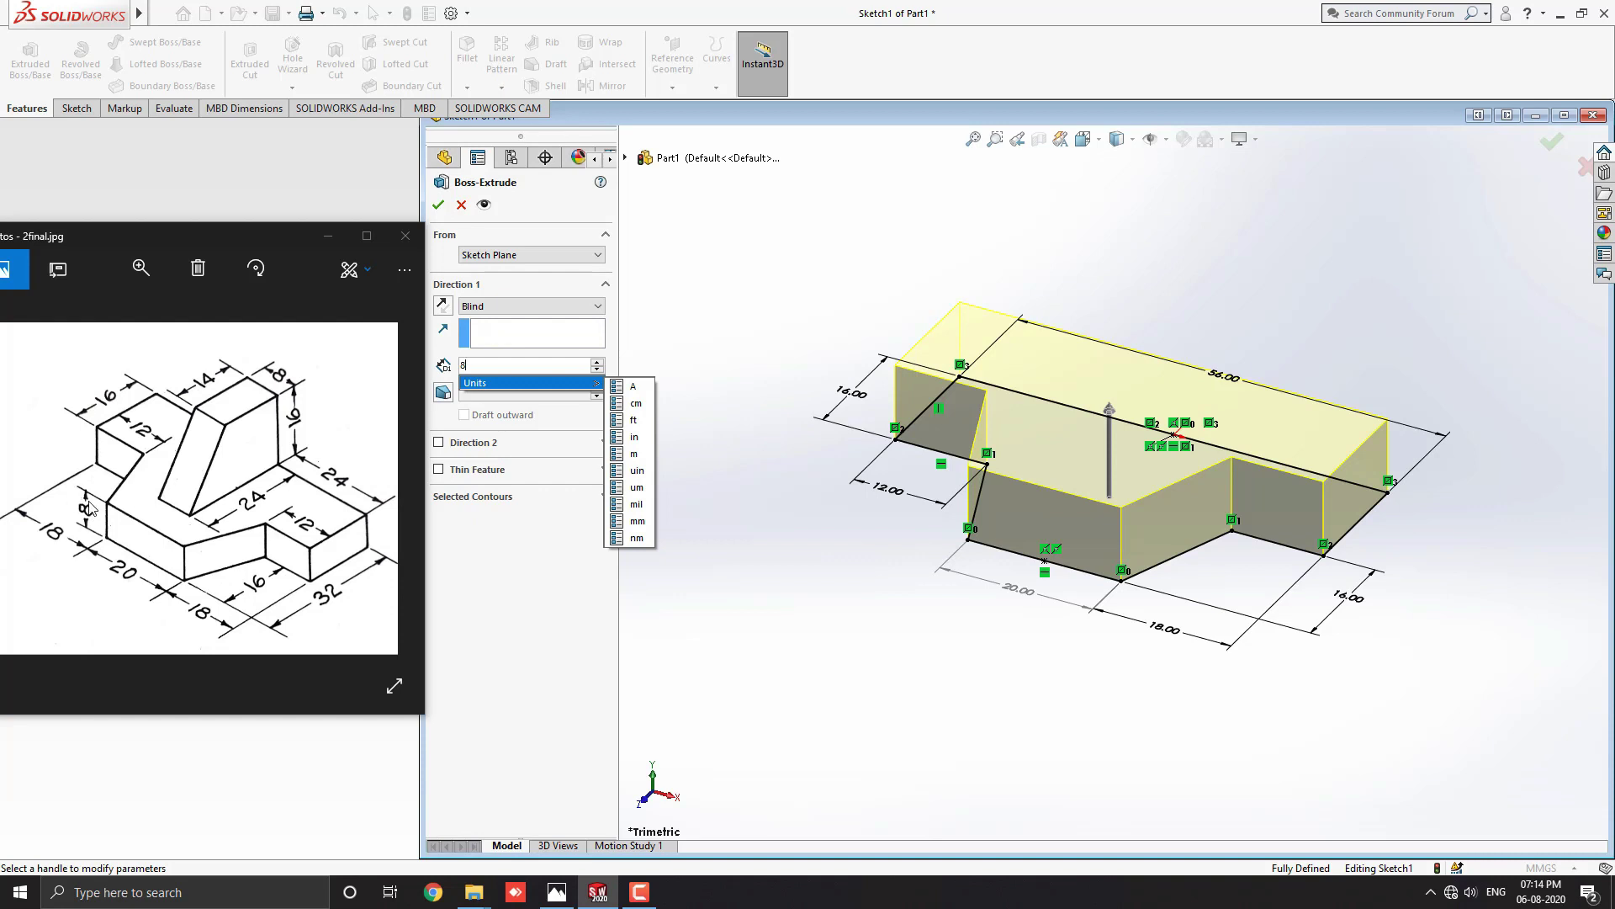
{"action": "key", "text": "Return"}
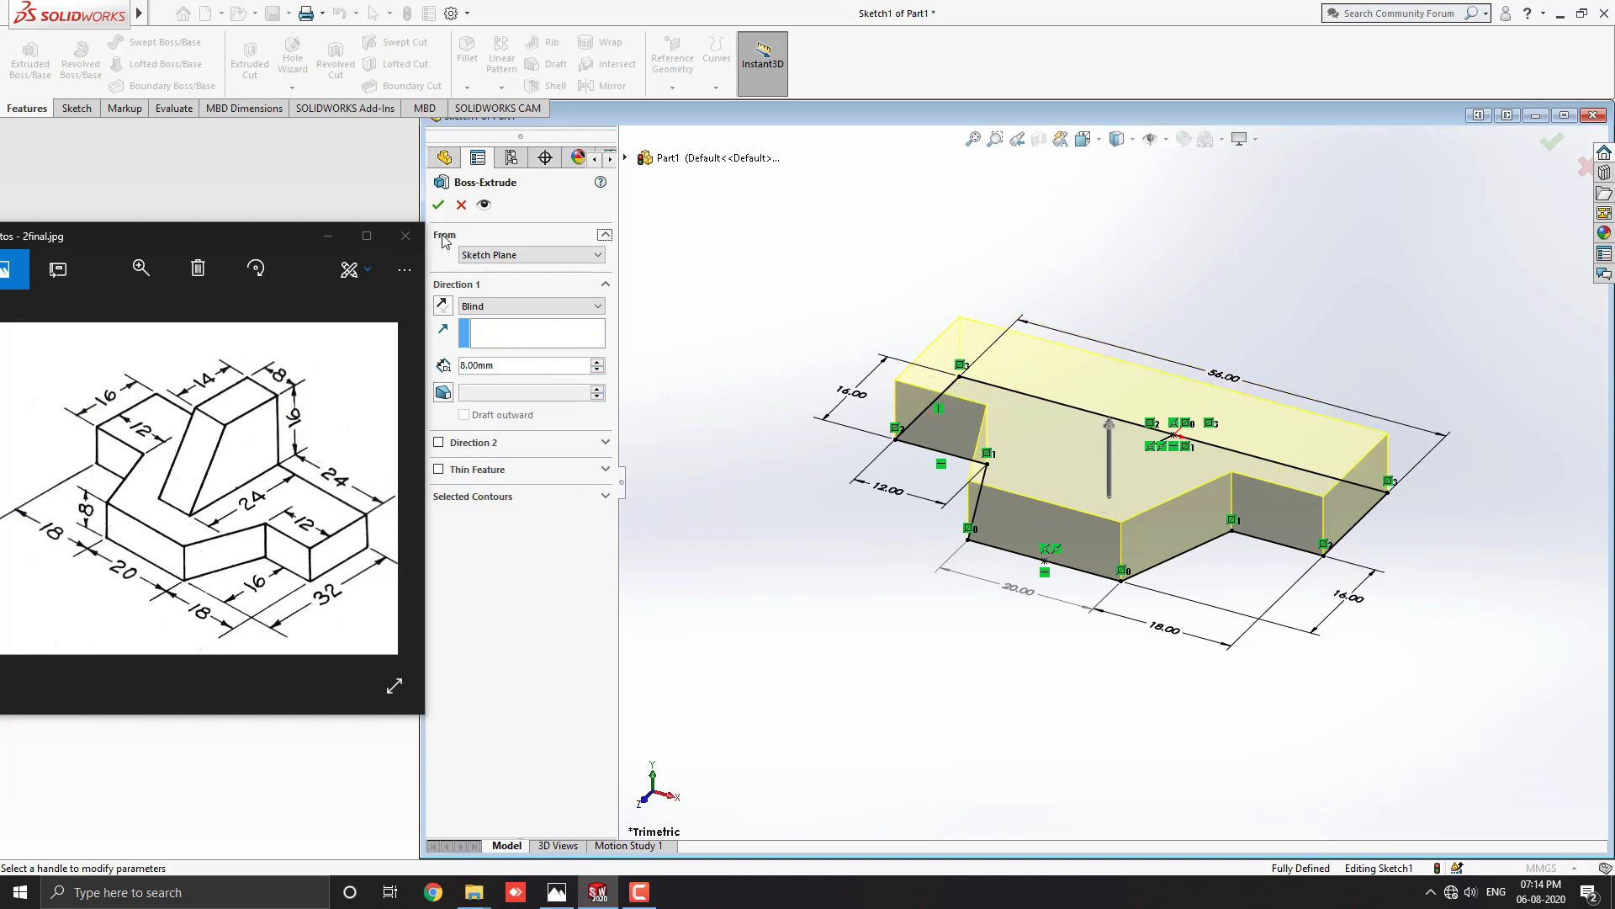
{"action": "left_click", "coordinate": [437, 206]}
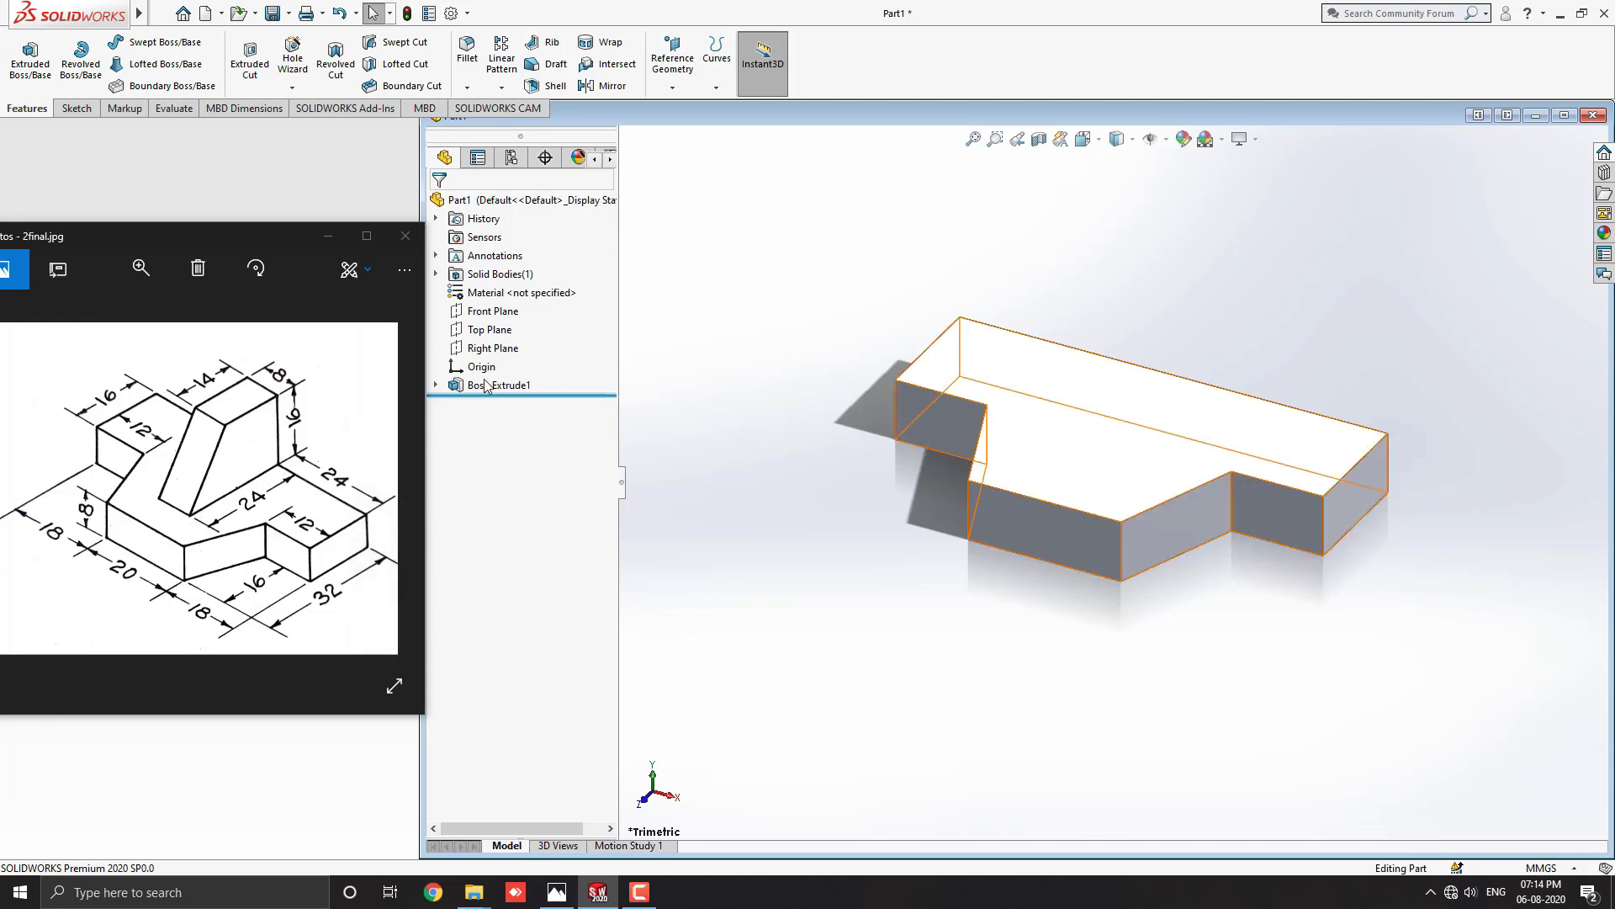
- Start Sketch2 on the Right Plane and view it normal to the plane
{"action": "left_click", "coordinate": [491, 348]}
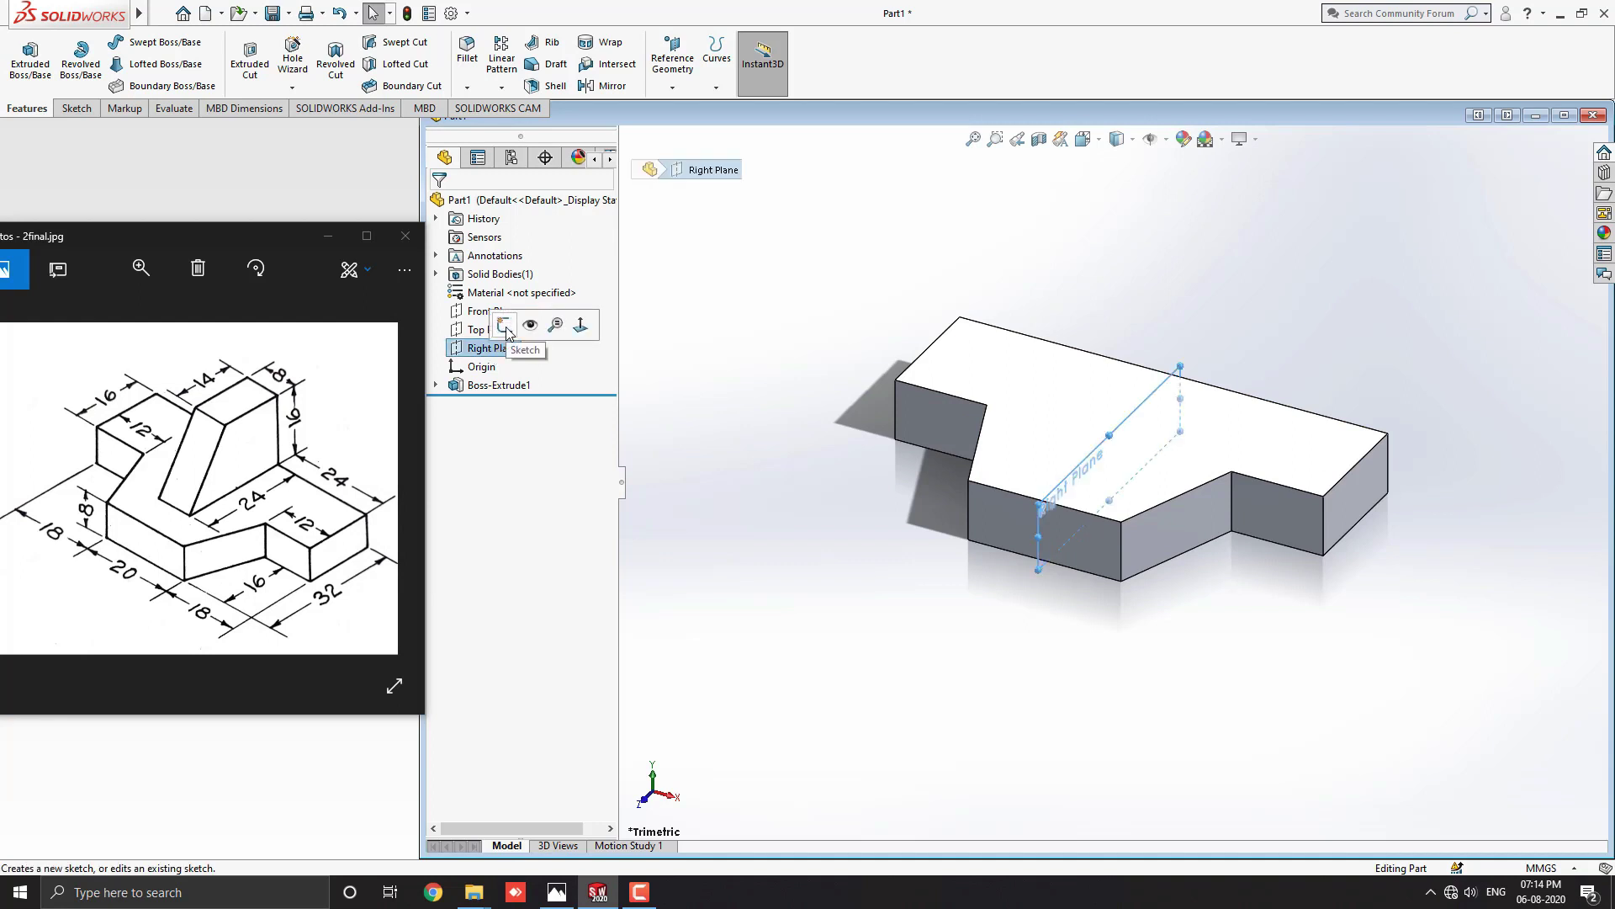
{"action": "left_click", "coordinate": [506, 329]}
{"action": "key", "text": "ctrl+8"}
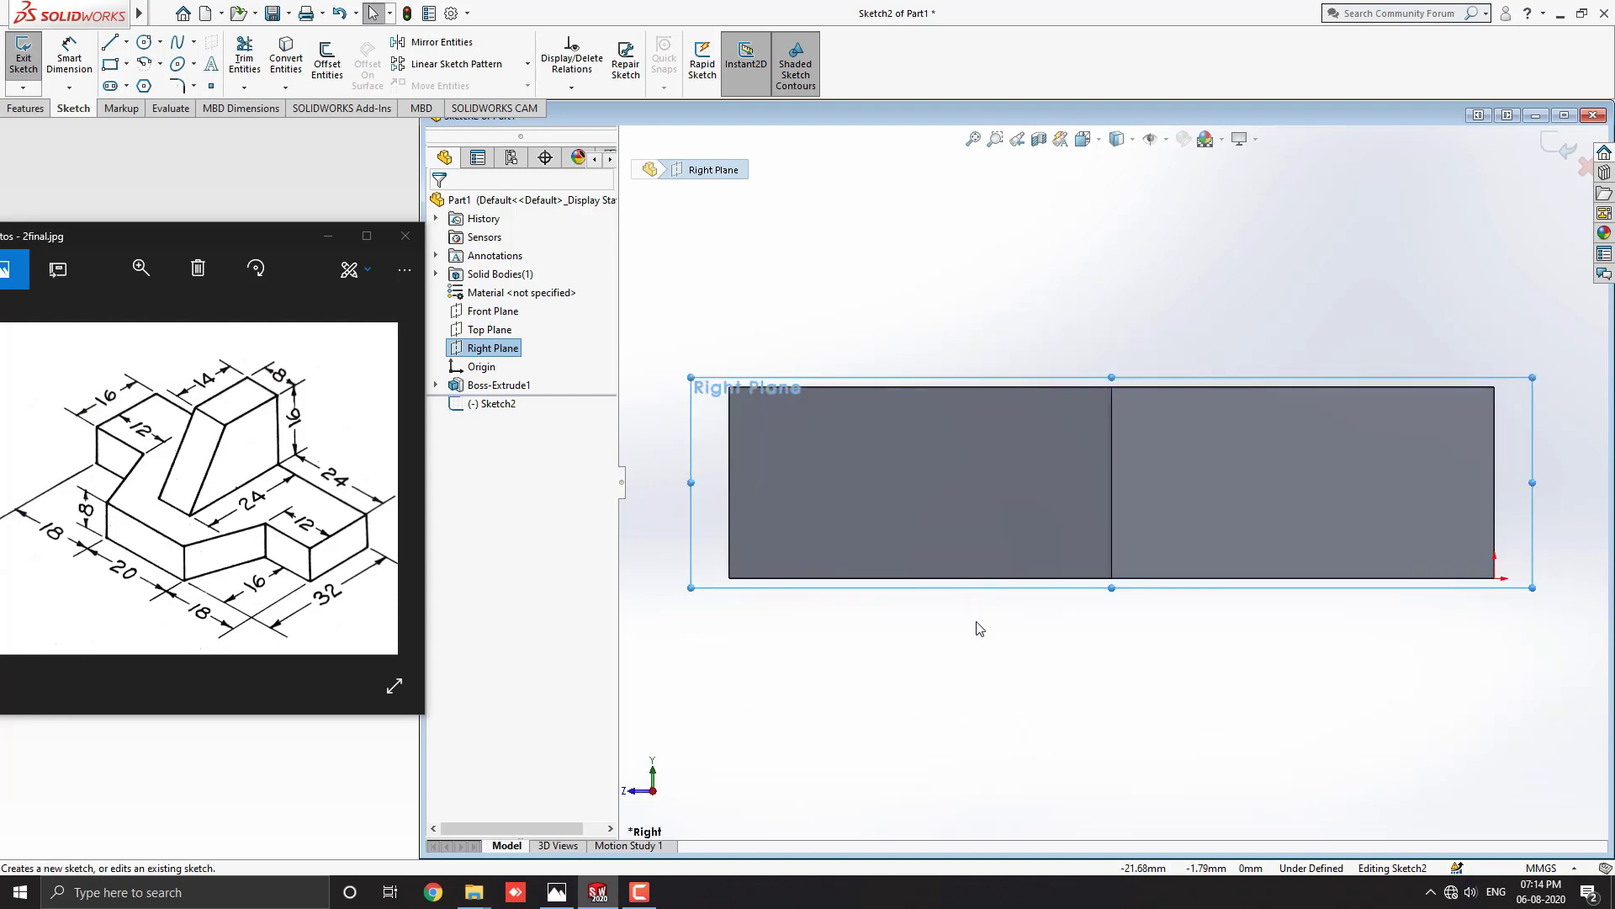
{"action": "scroll", "coordinate": [976, 625], "scroll_direction": "up", "scroll_amount": 3}
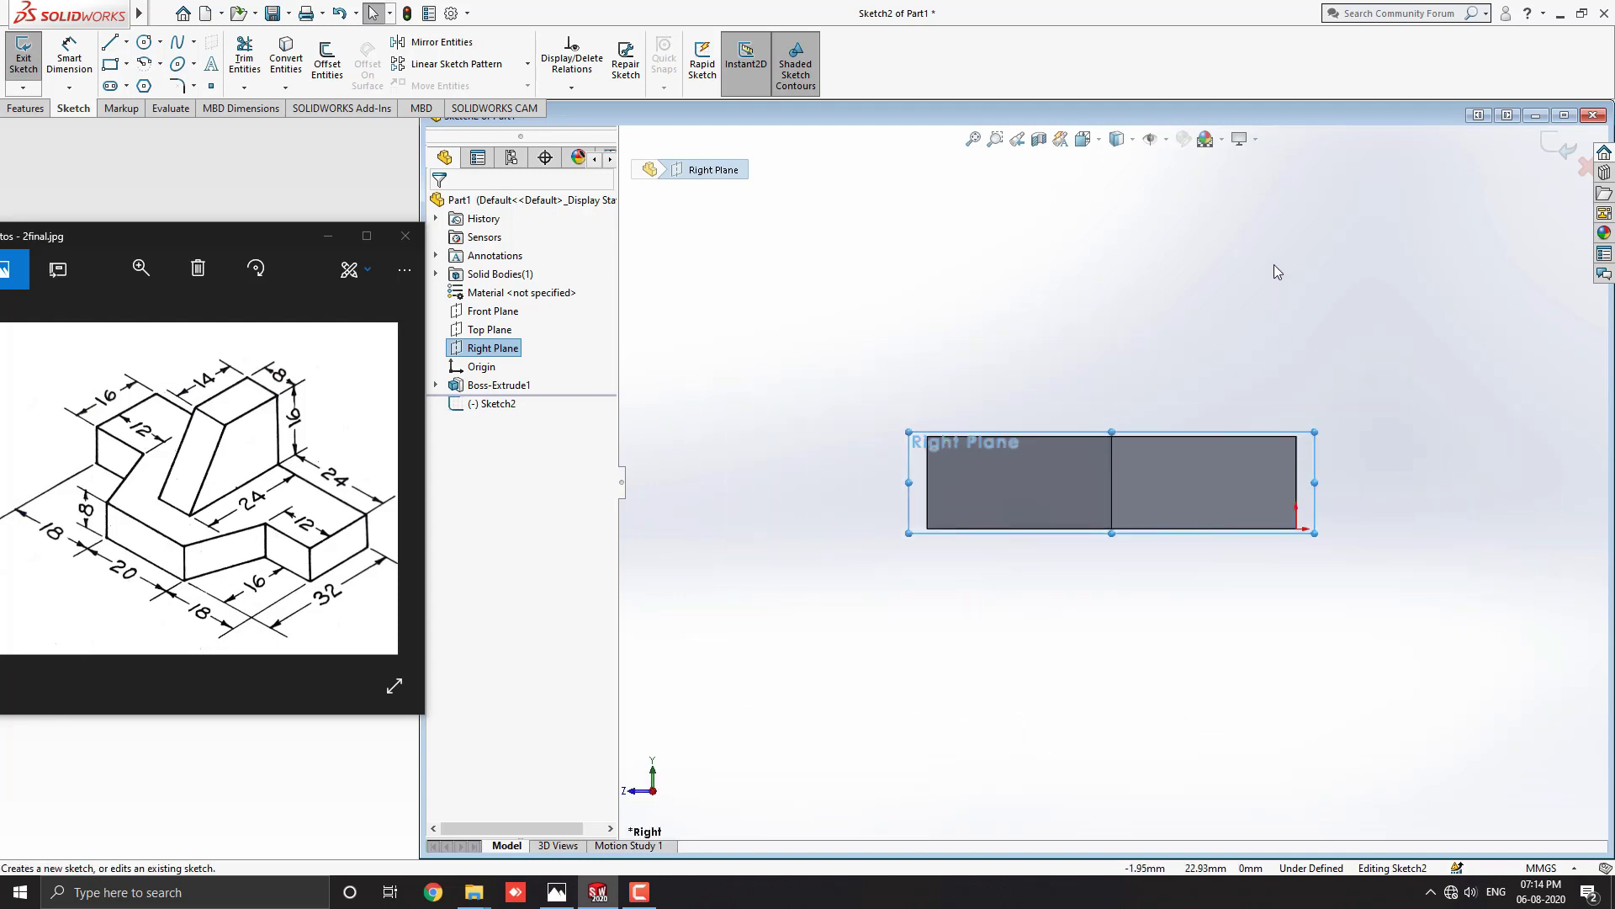
{"action": "scroll", "coordinate": [1274, 264], "scroll_direction": "down", "scroll_amount": 1}
{"action": "scroll", "coordinate": [1274, 266], "scroll_direction": "down", "scroll_amount": 1}
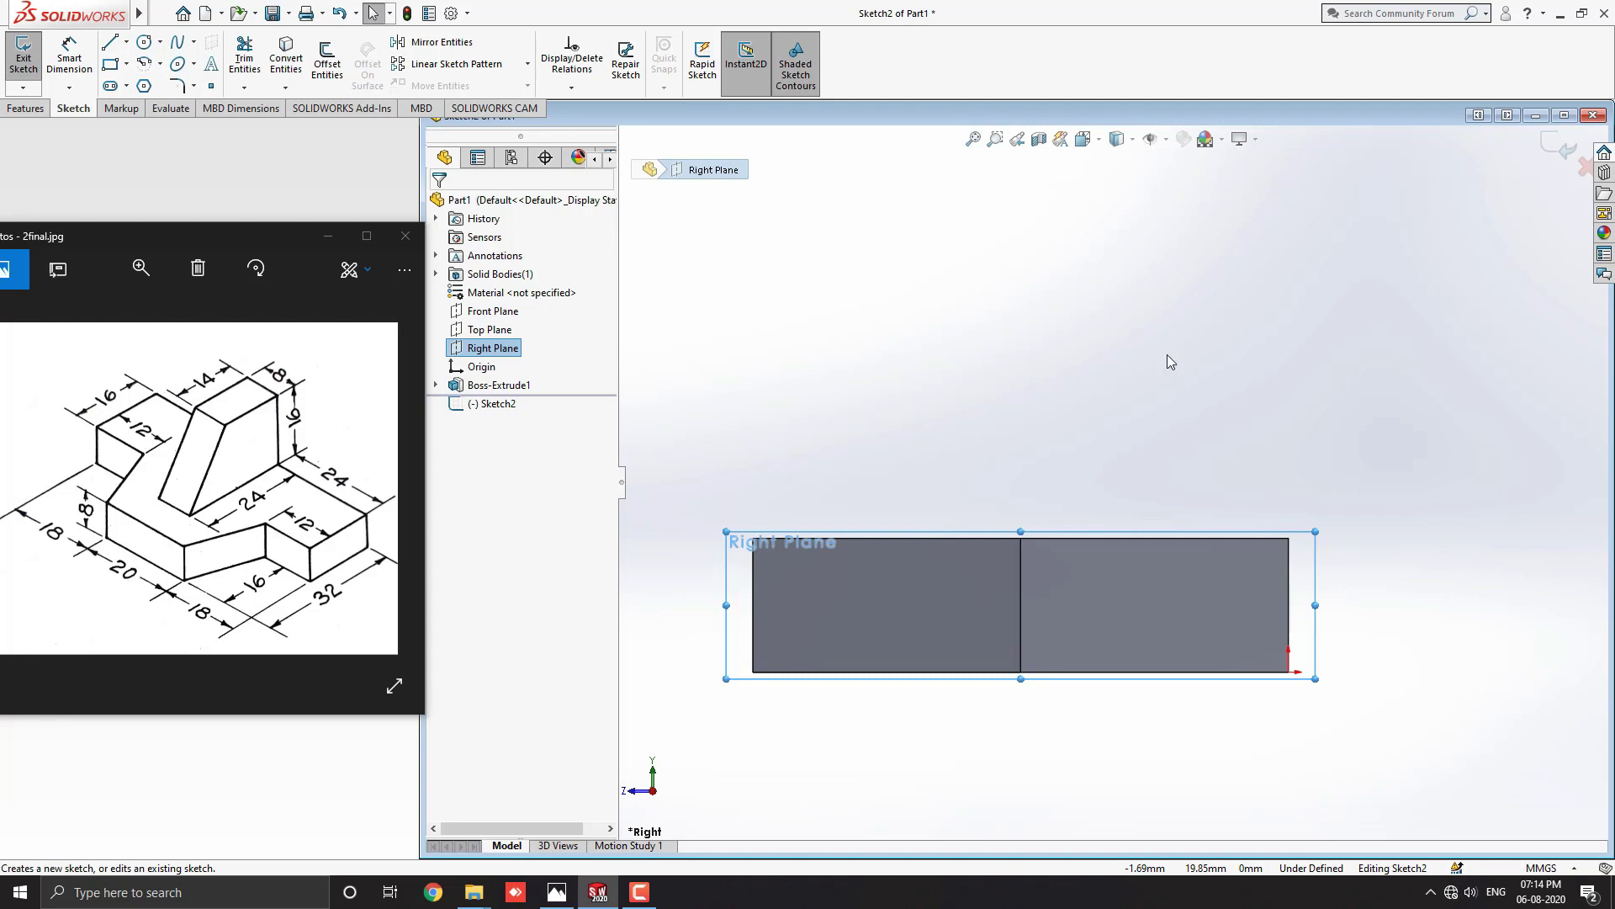
- Draw a closed four-line rib on the base top: vertical right edge, short top, sloped left side
{"action": "left_click", "coordinate": [108, 44]}
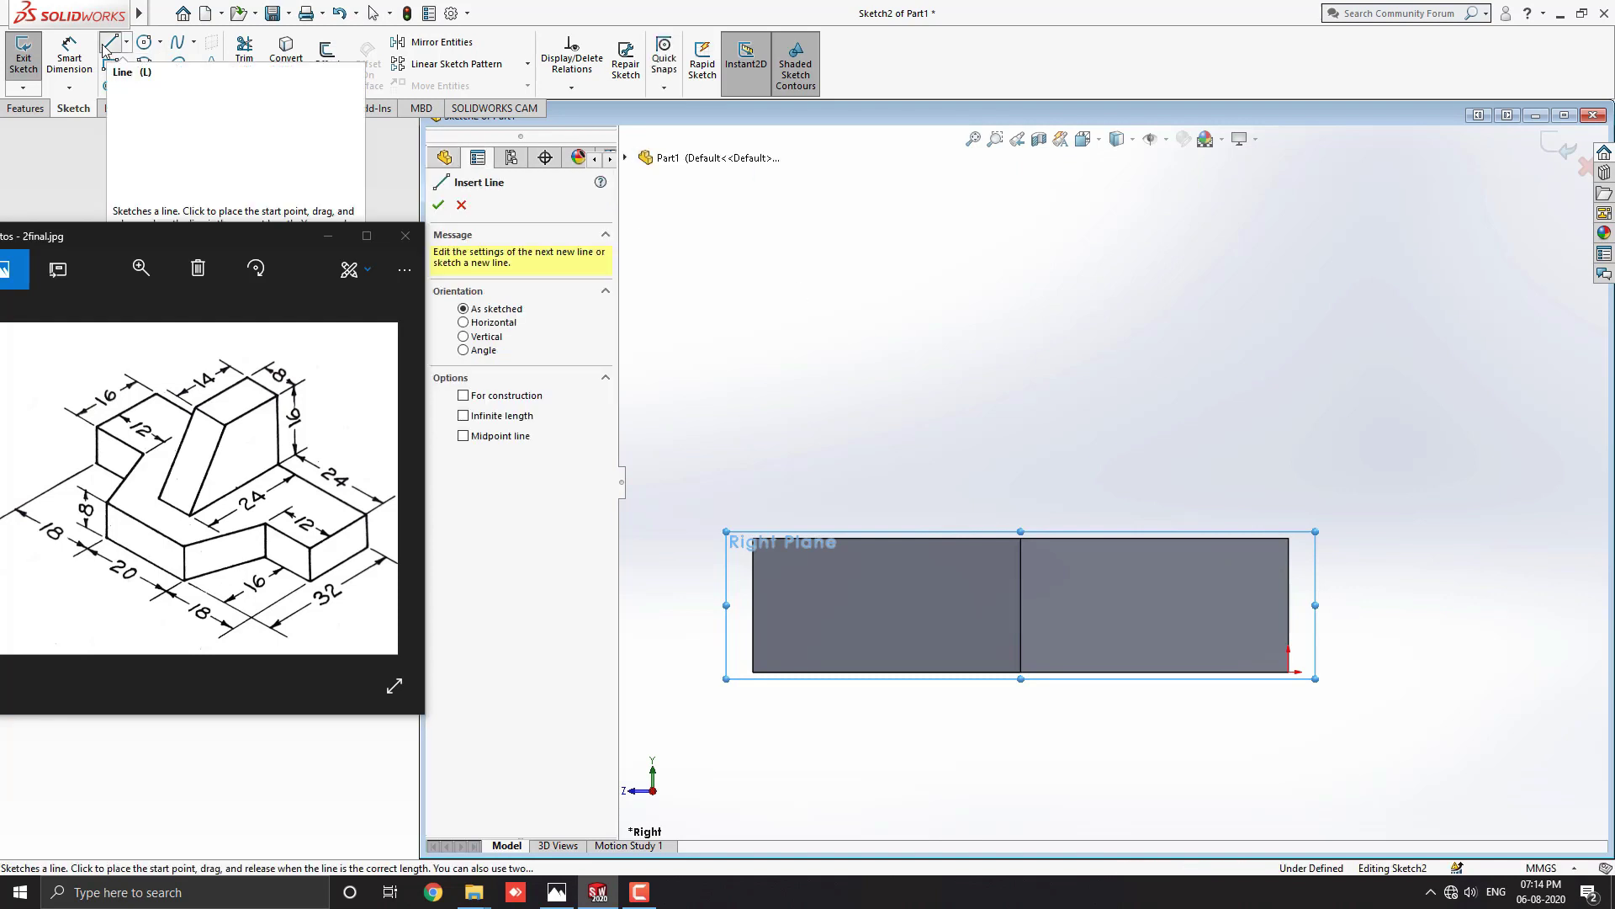
{"action": "left_click", "coordinate": [1288, 538]}
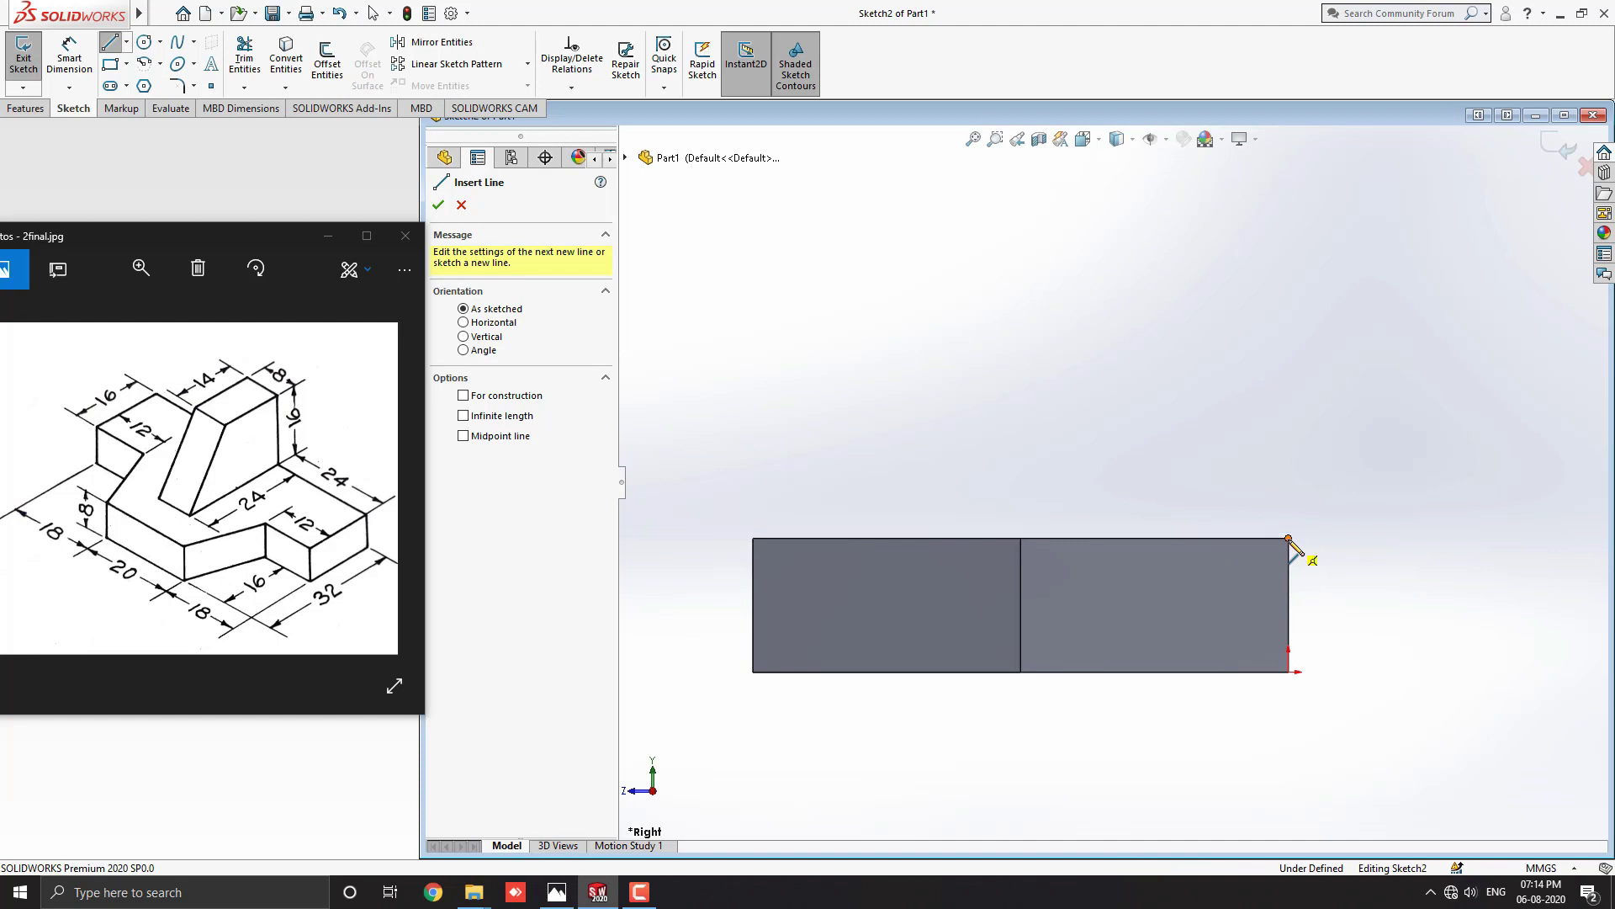
{"action": "left_click", "coordinate": [1288, 270]}
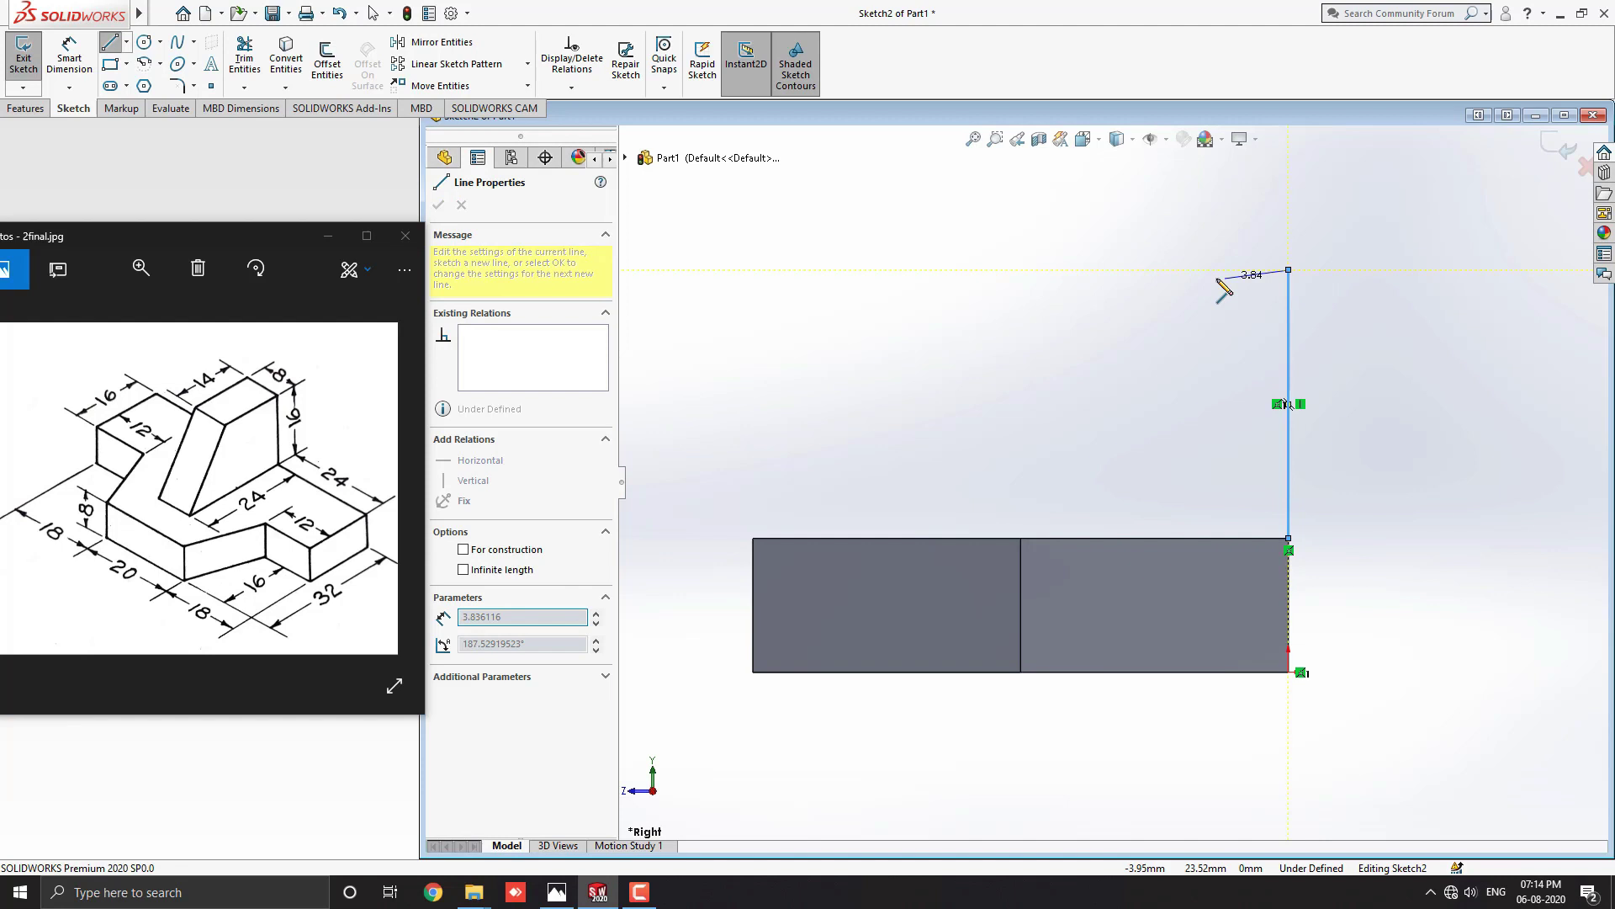
{"action": "left_click", "coordinate": [1160, 270]}
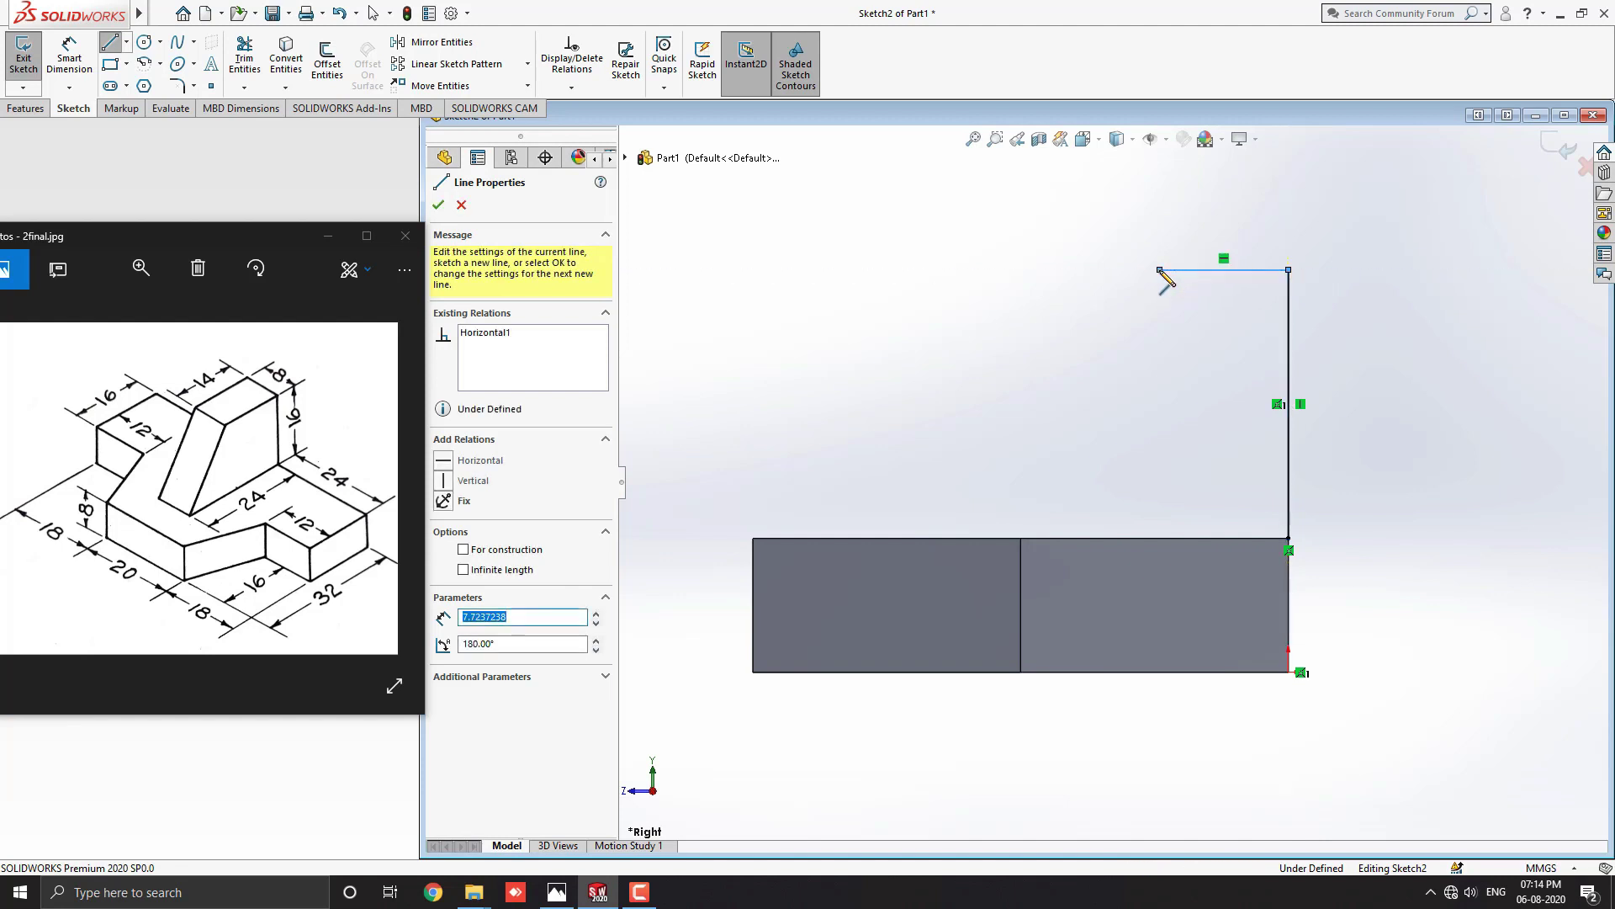
{"action": "left_click", "coordinate": [950, 537]}
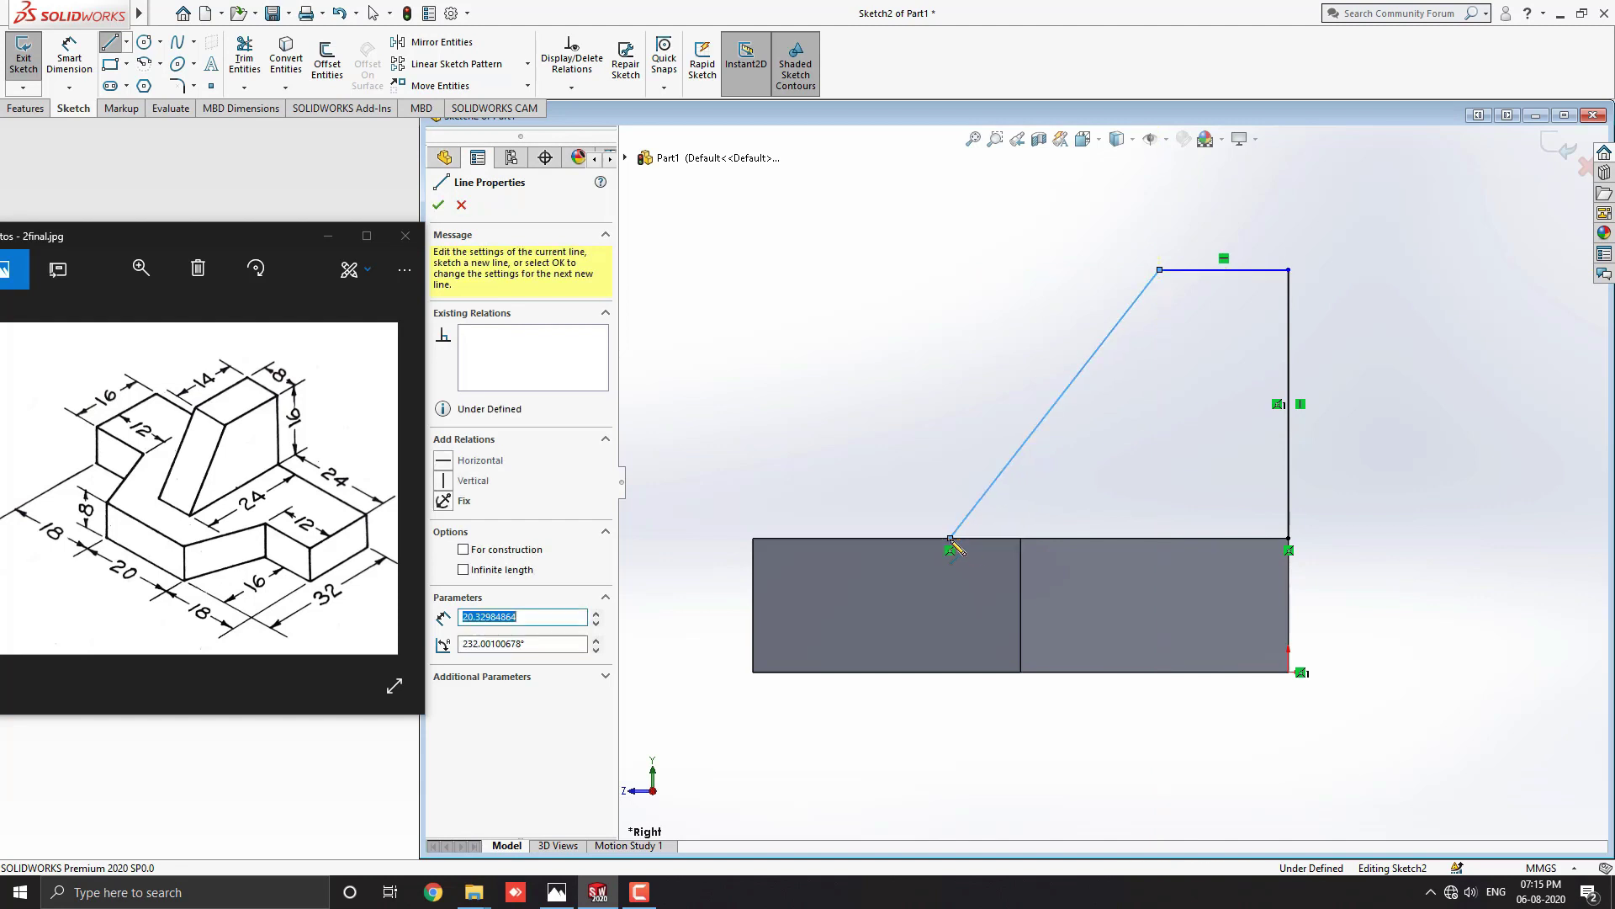
{"action": "left_click", "coordinate": [1288, 538]}
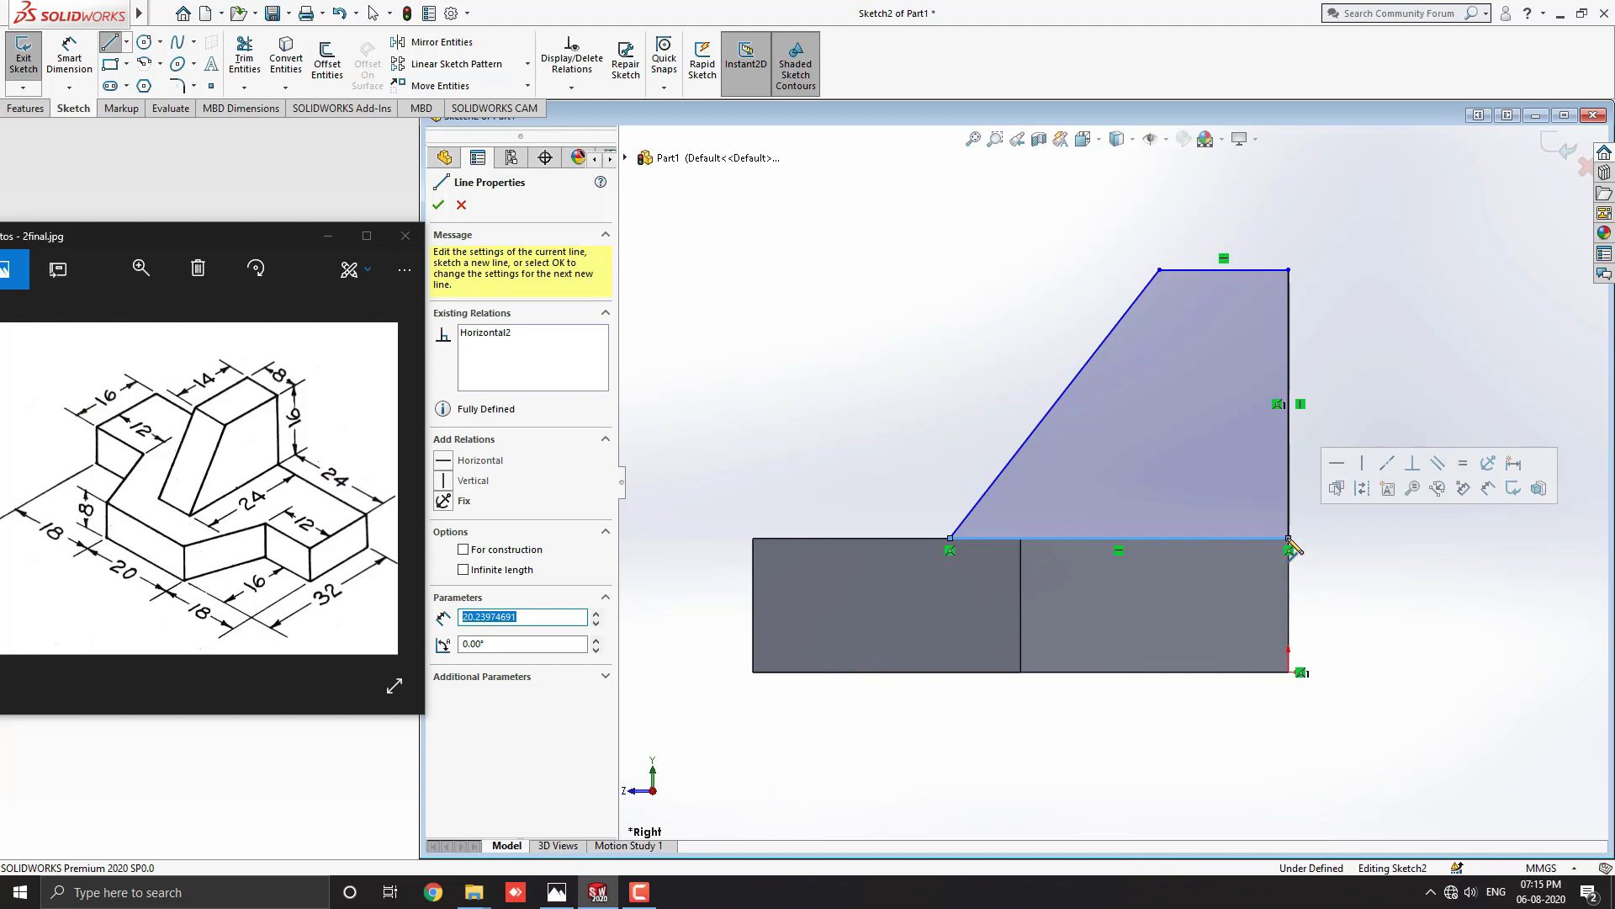
{"action": "key", "text": "Escape"}
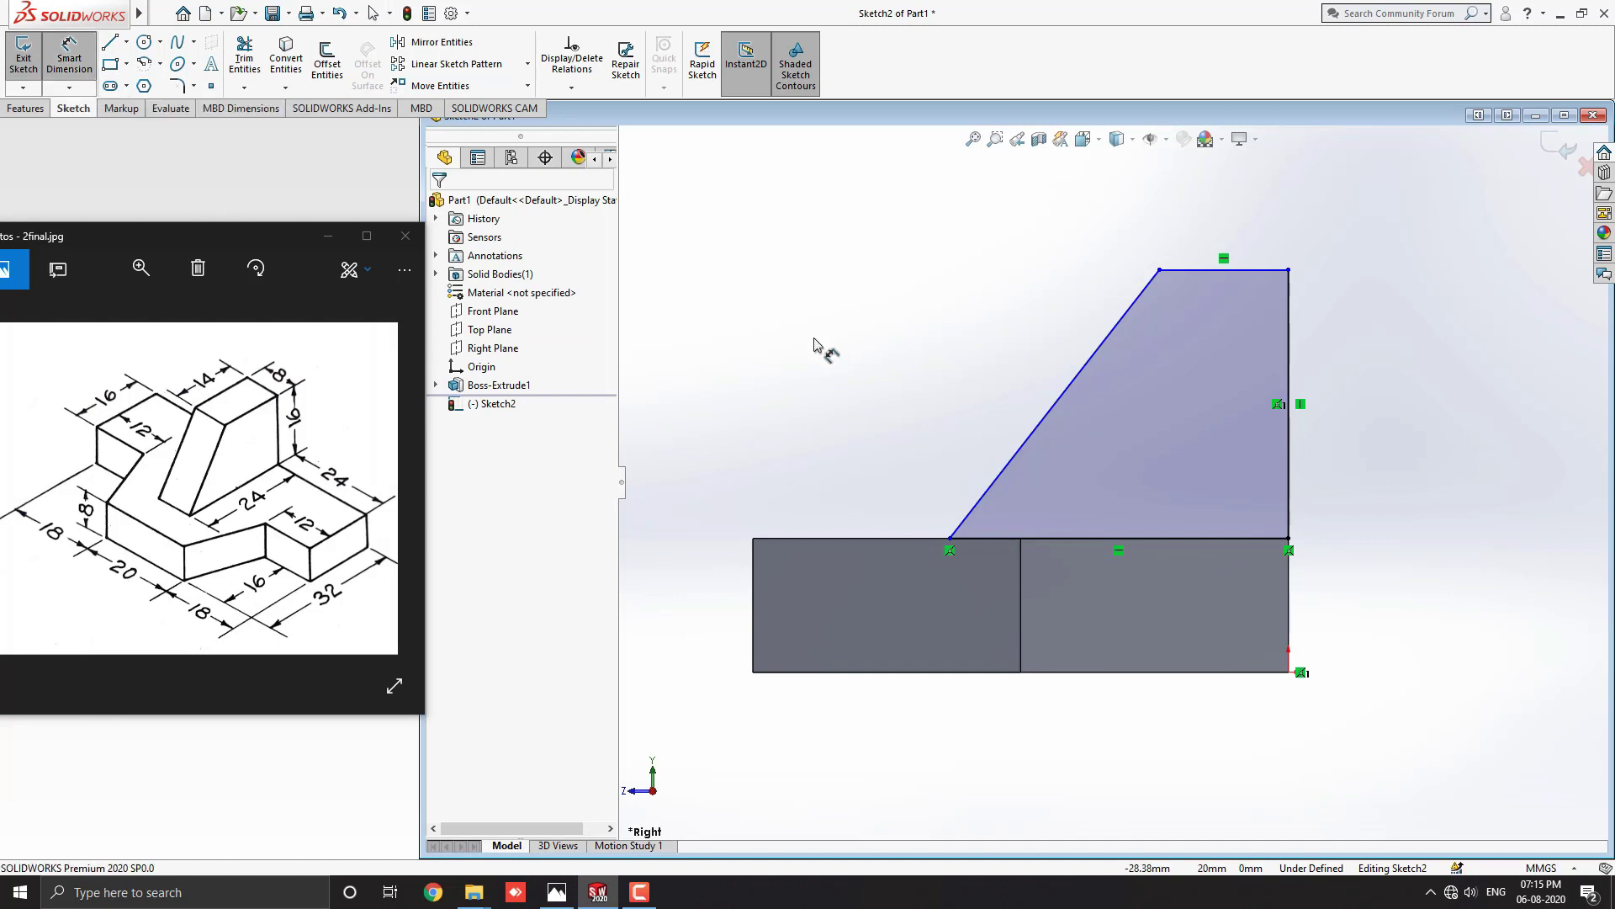
- Dimension the upright's vertical edge to a 16 mm height
{"action": "left_click", "coordinate": [1289, 496]}
{"action": "left_click", "coordinate": [1390, 486]}
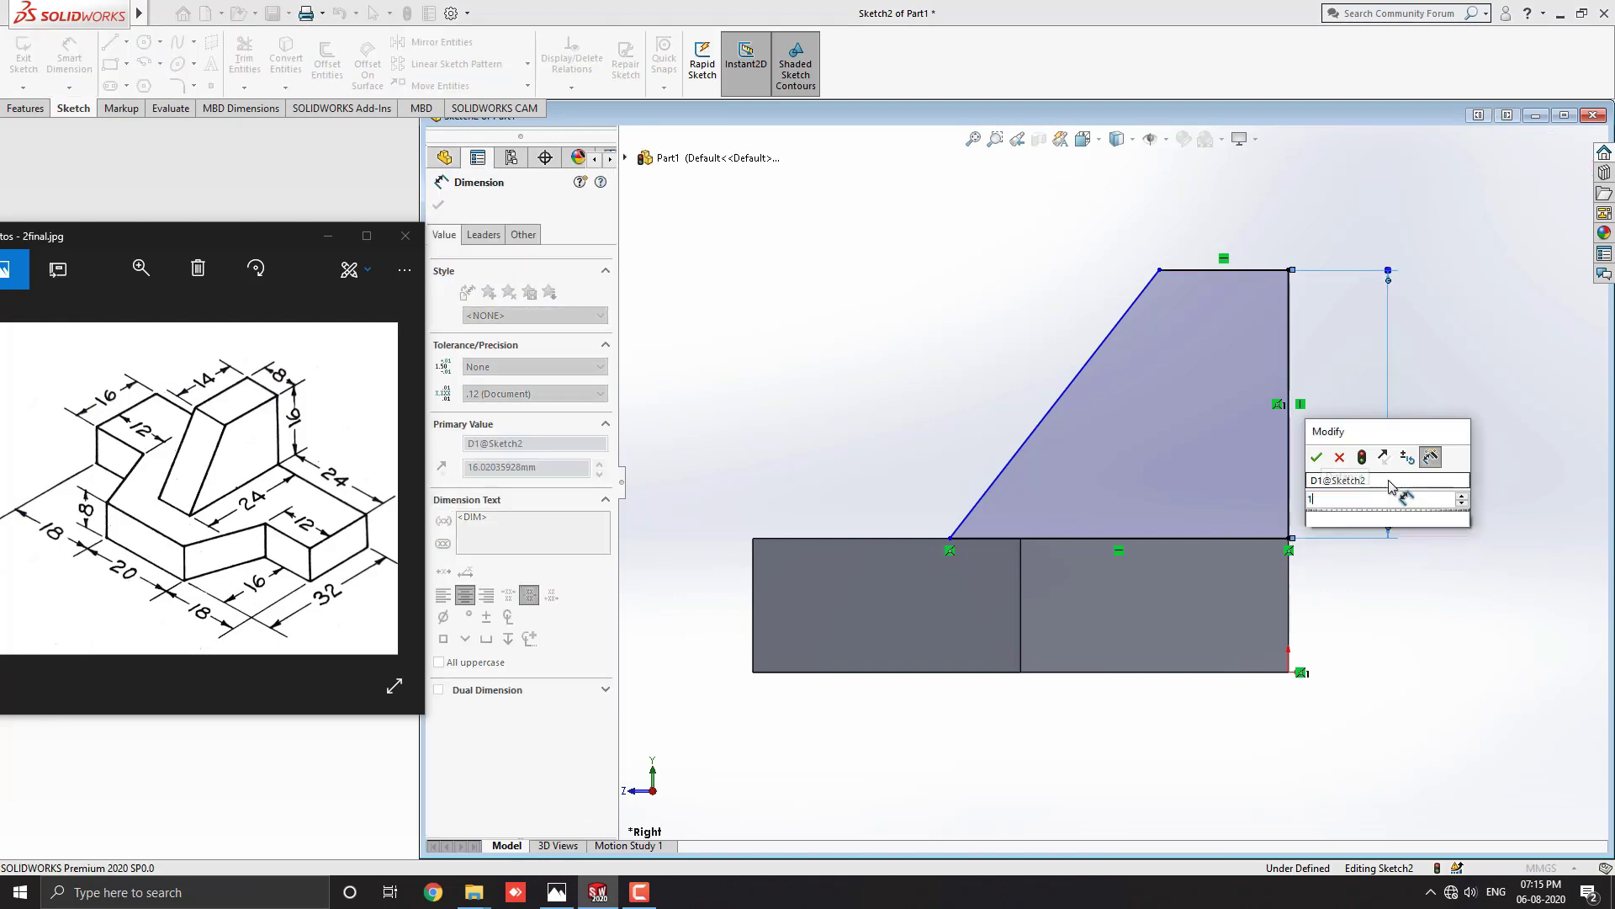
{"action": "type", "text": "16"}
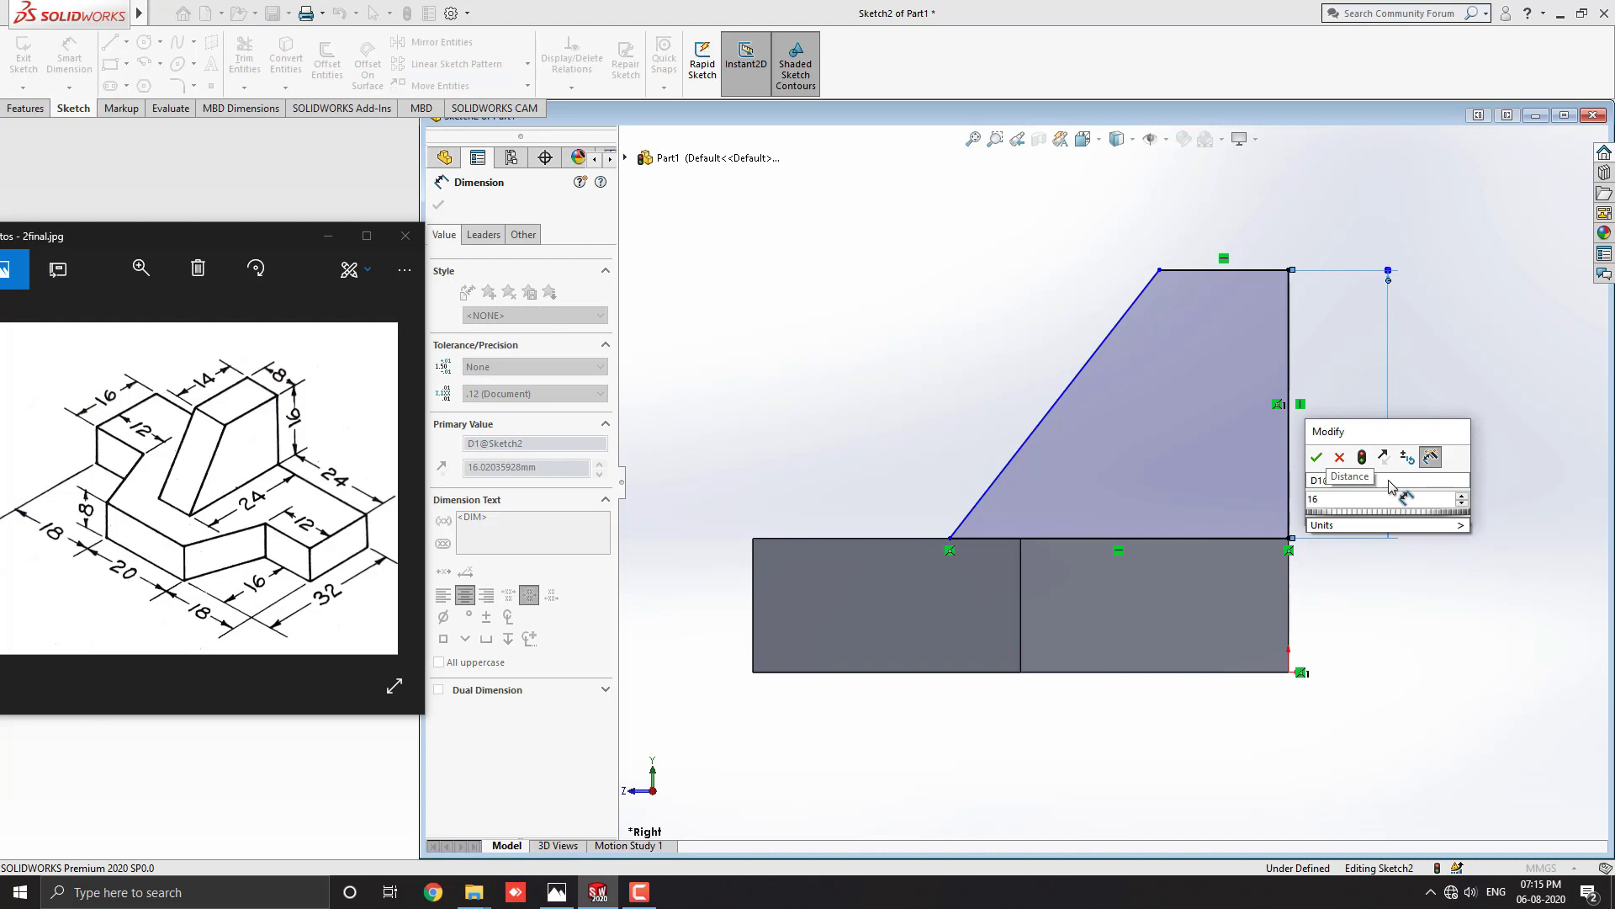
{"action": "key", "text": "Escape"}
{"action": "left_click", "coordinate": [1316, 457]}
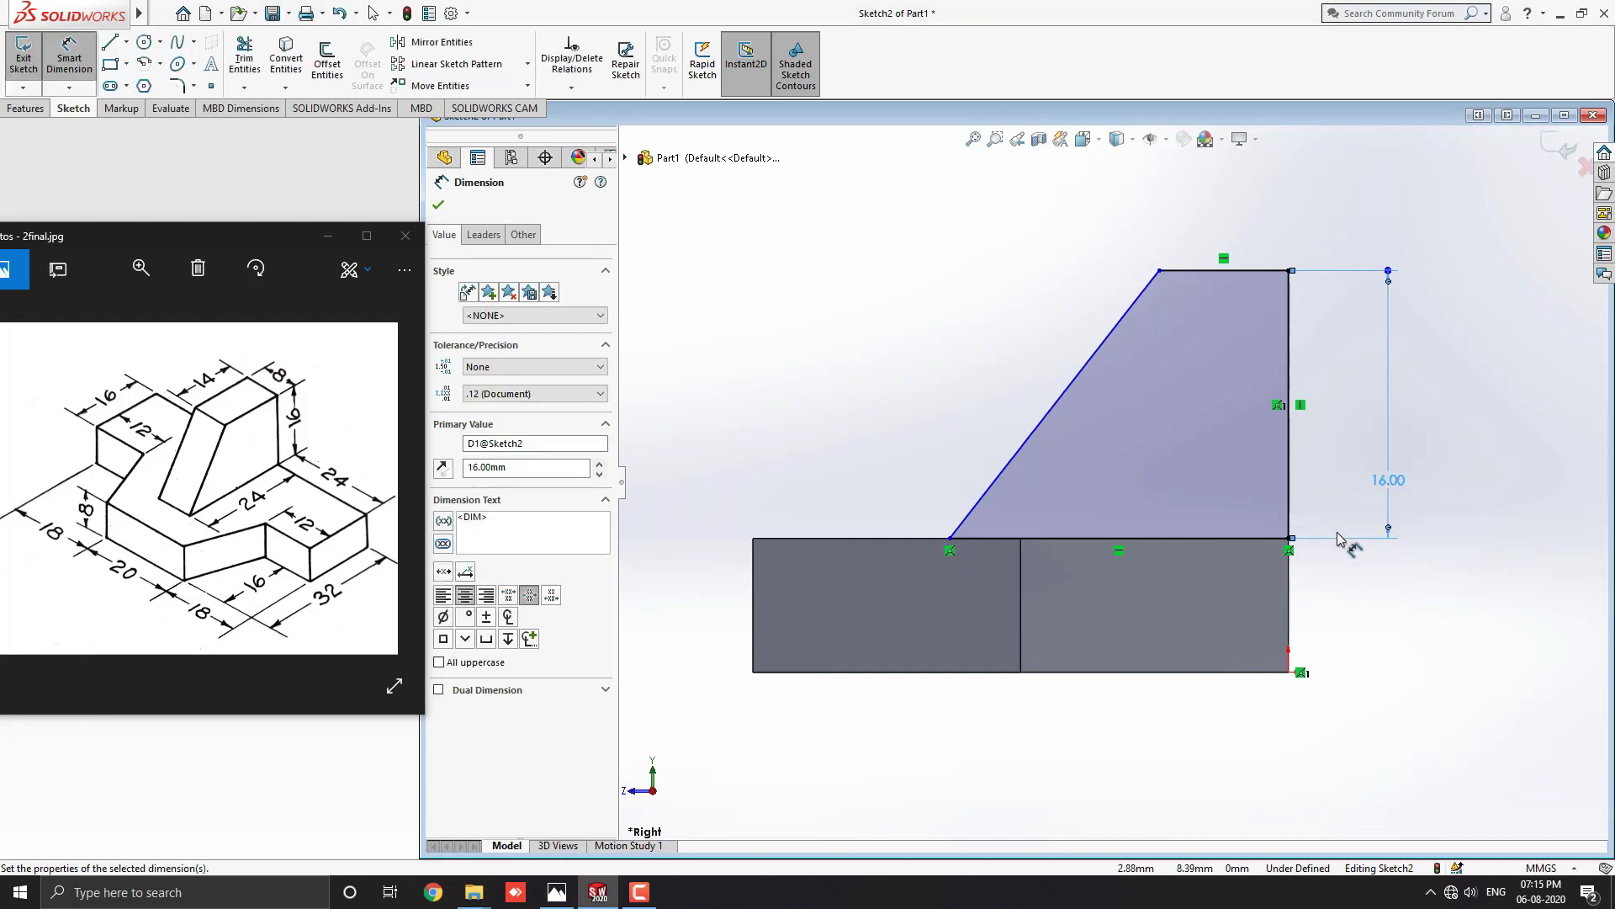
- Dimension the upright's top edge to 14 mm and bottom edge to 24 mm, then close Smart Dimension
{"action": "left_click", "coordinate": [1212, 271]}
{"action": "left_click", "coordinate": [1235, 220]}
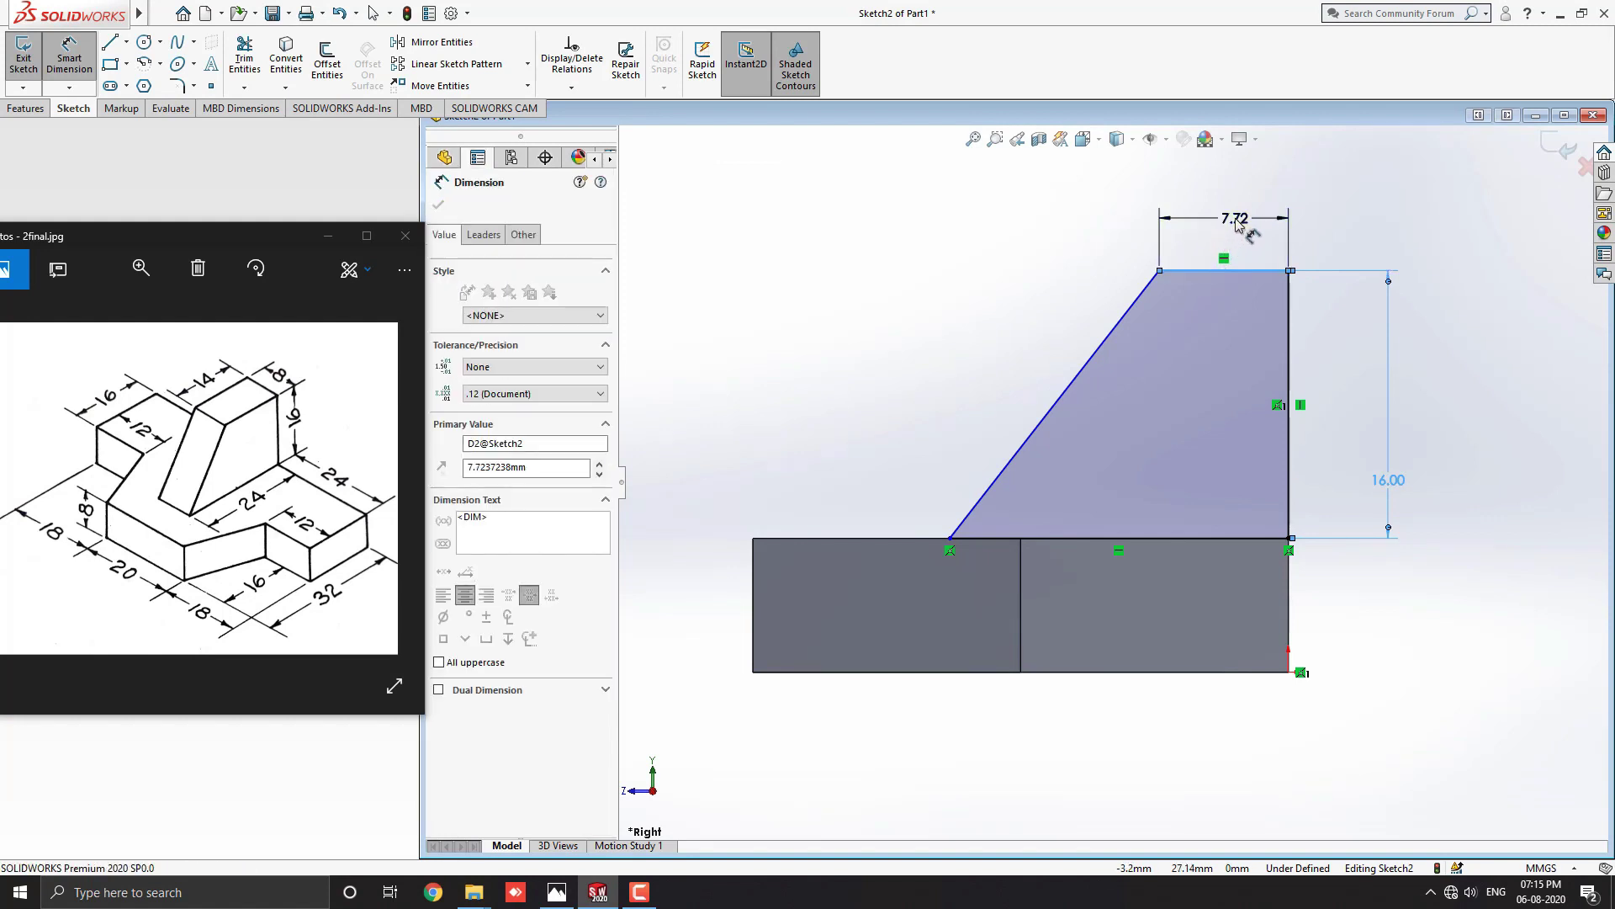
{"action": "type", "text": "14"}
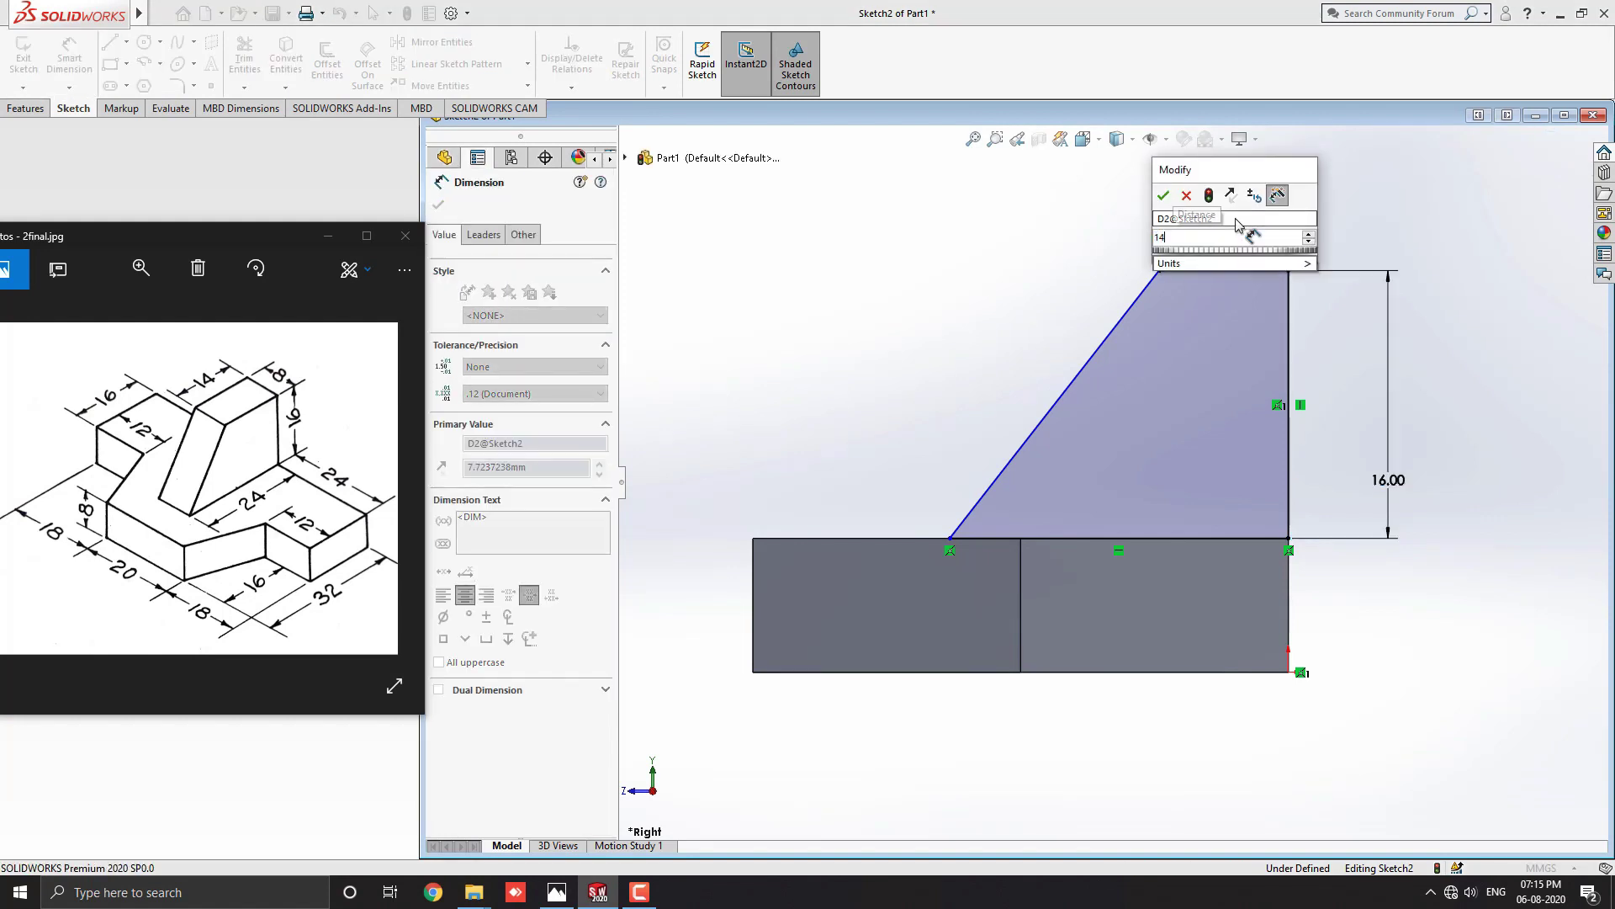
{"action": "left_click", "coordinate": [1164, 197]}
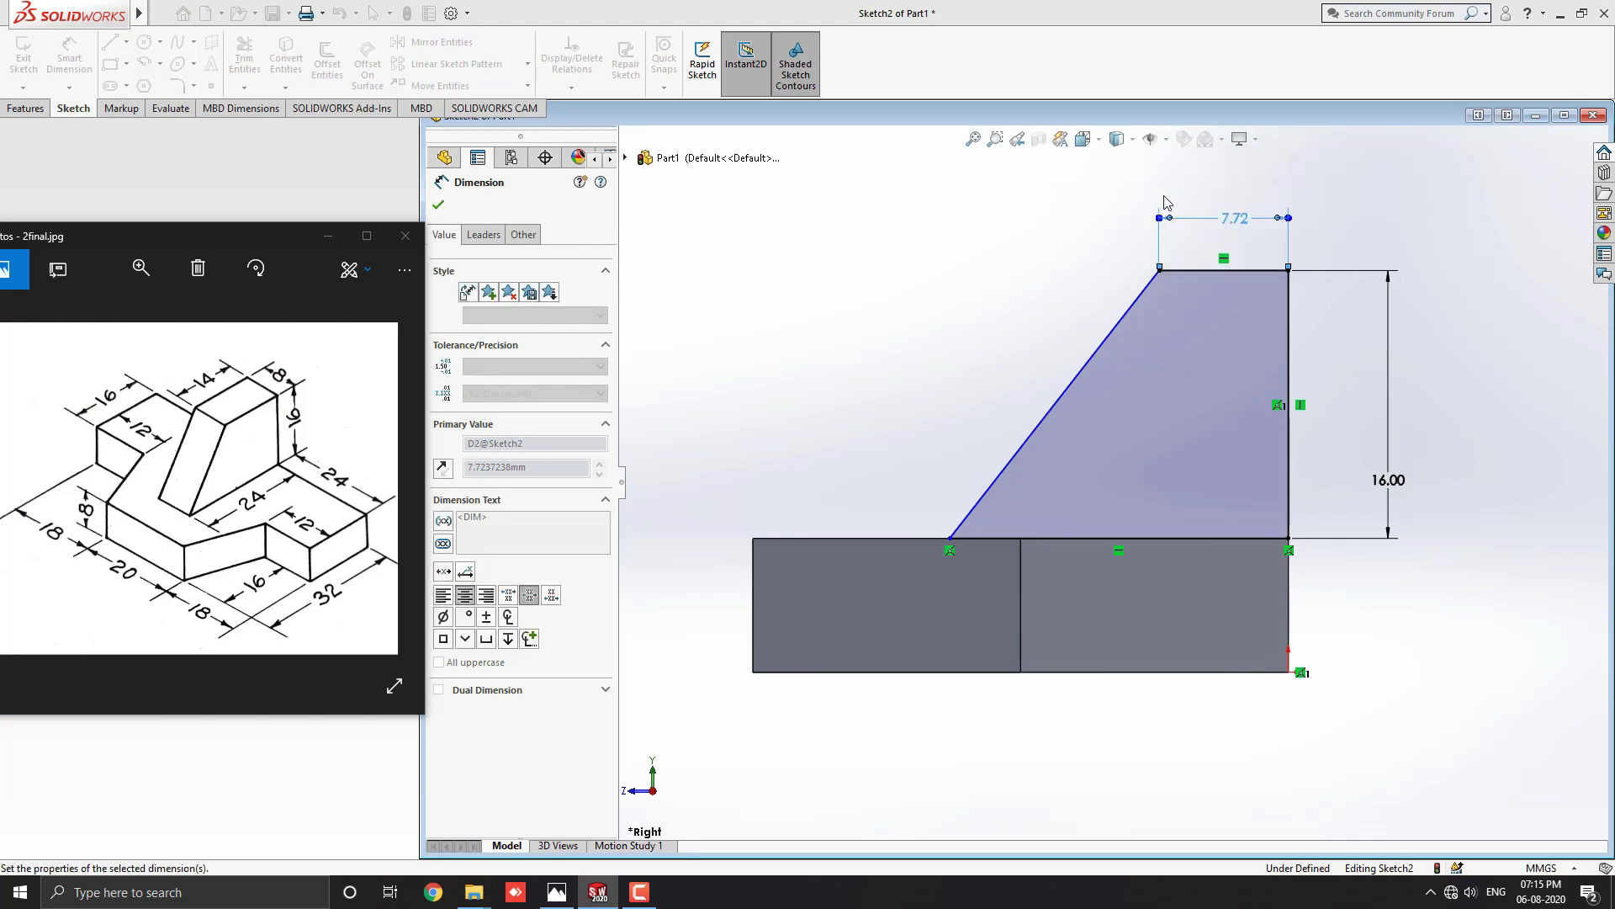
{"action": "left_click", "coordinate": [1059, 539]}
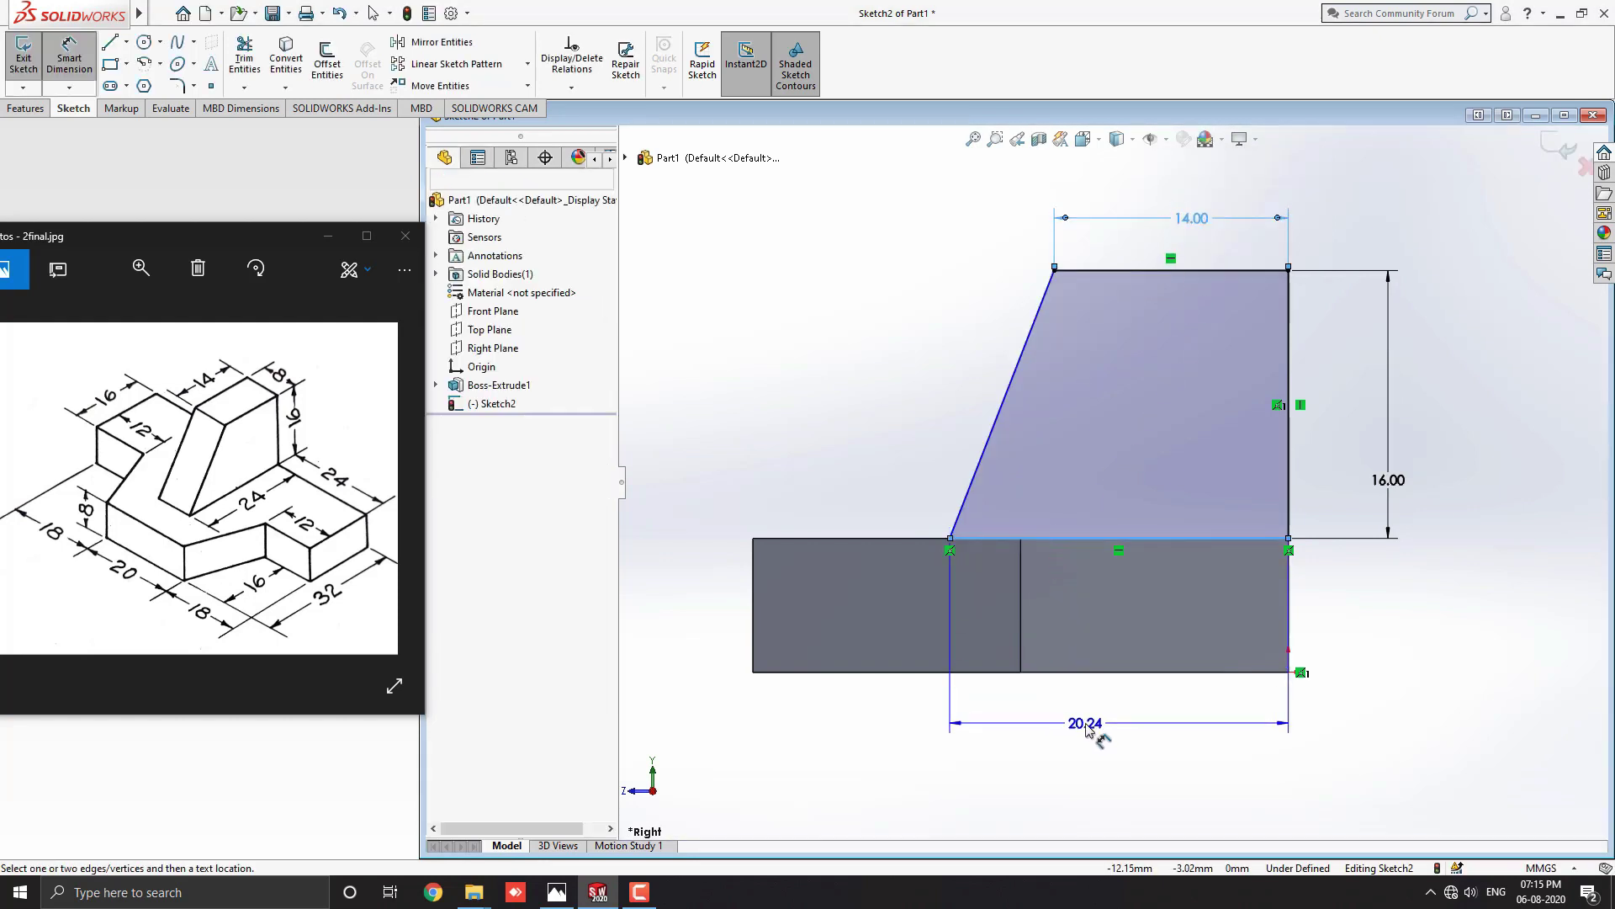
{"action": "left_click", "coordinate": [1086, 725]}
{"action": "type", "text": "24"}
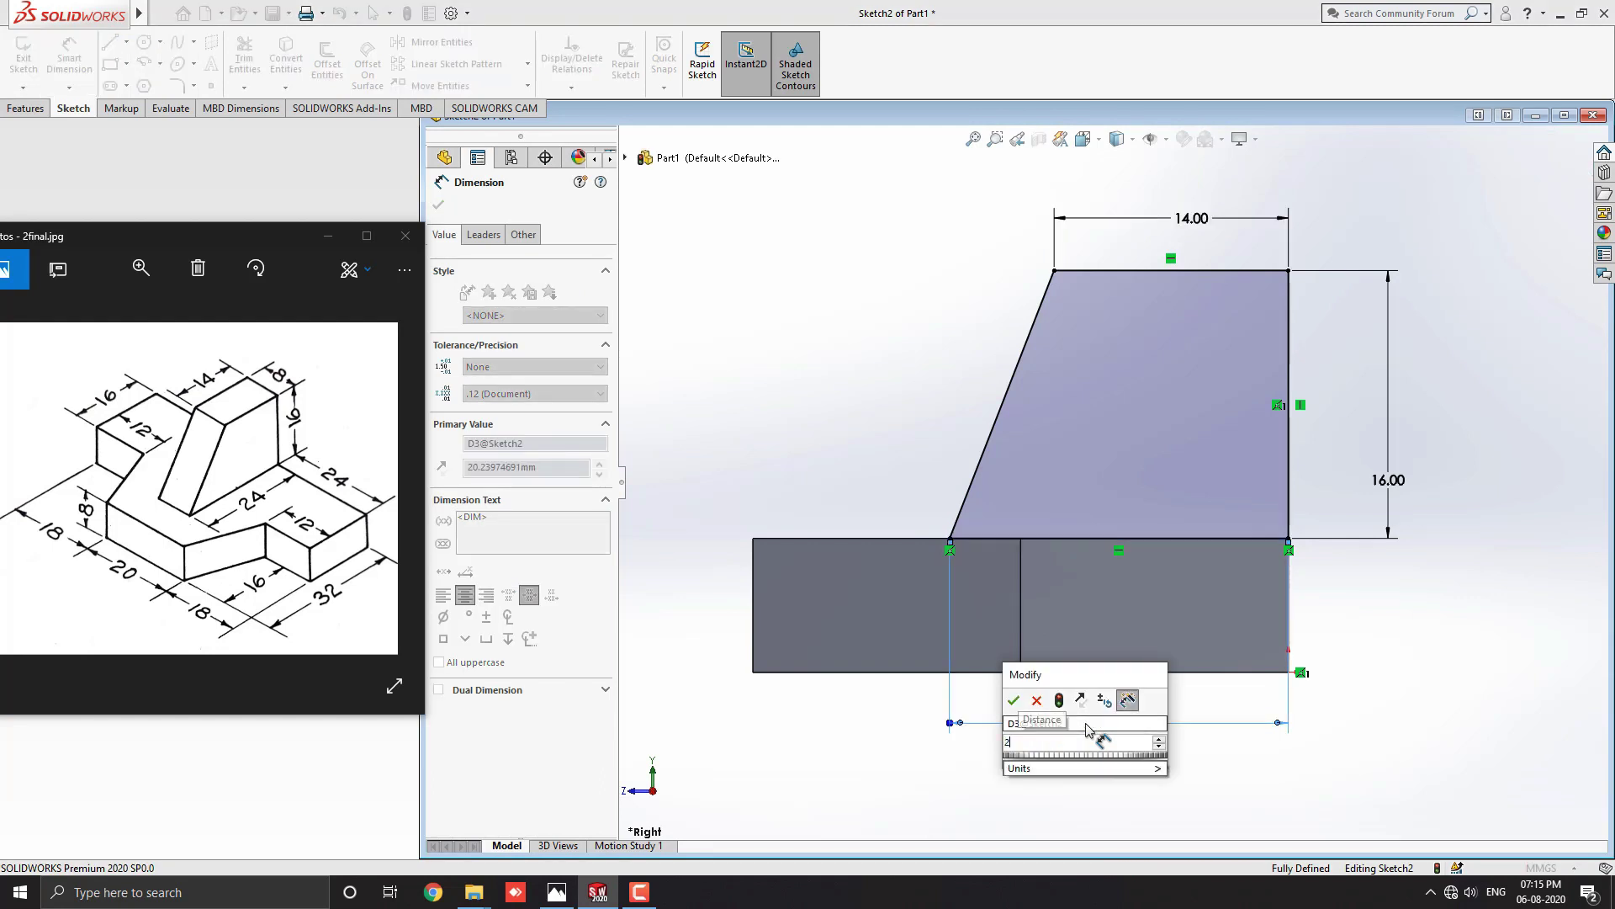
{"action": "left_click", "coordinate": [1014, 701]}
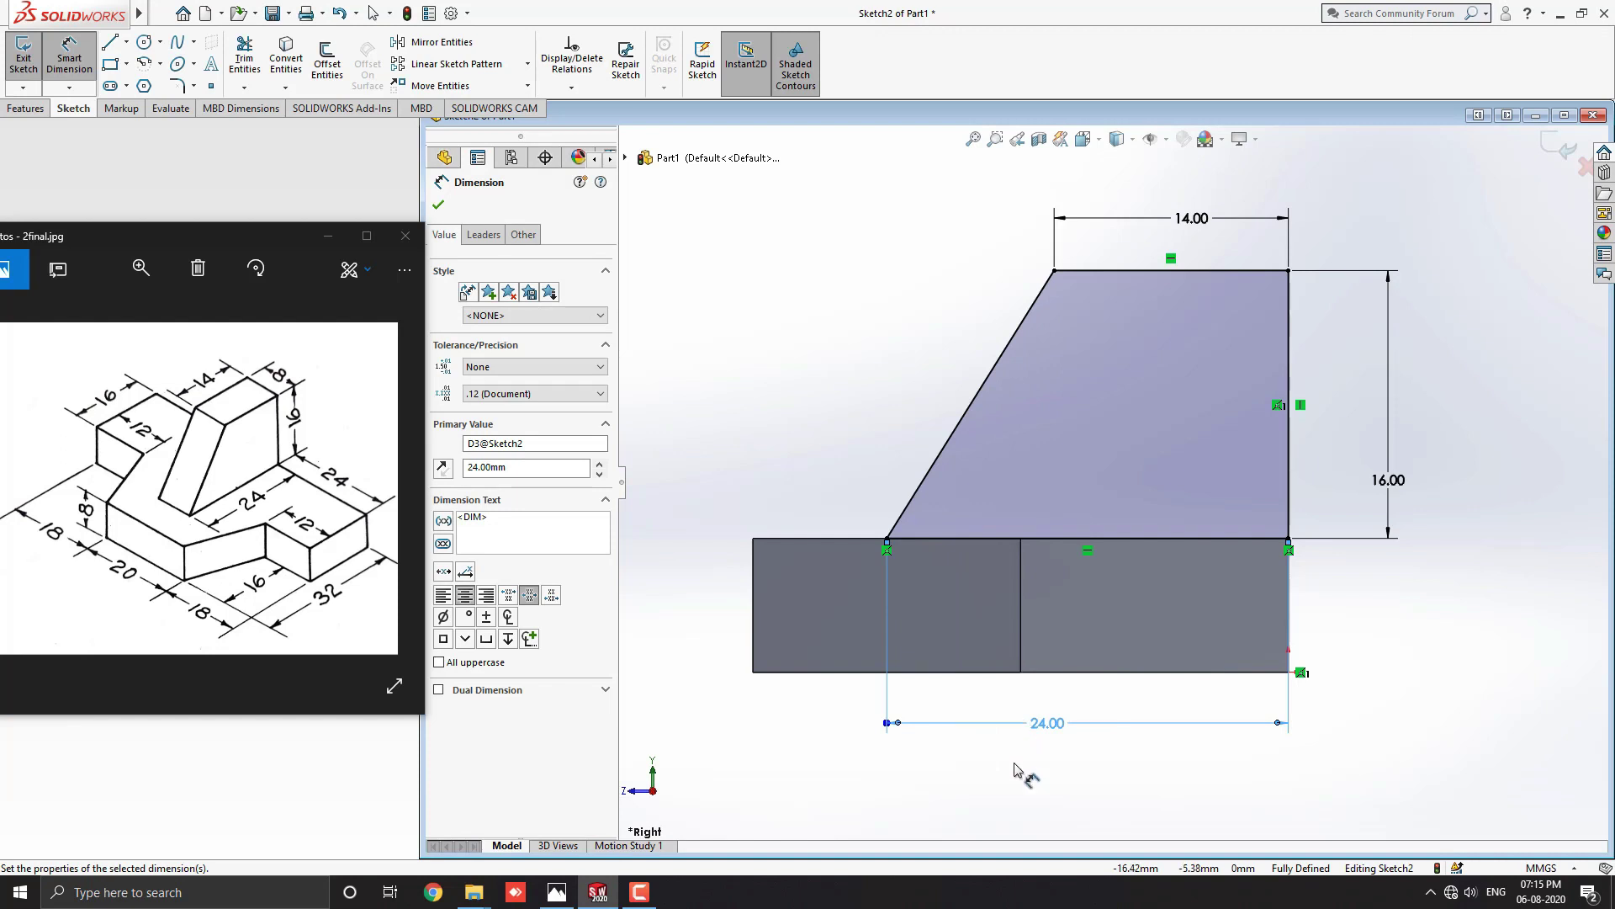
{"action": "left_click", "coordinate": [439, 205]}
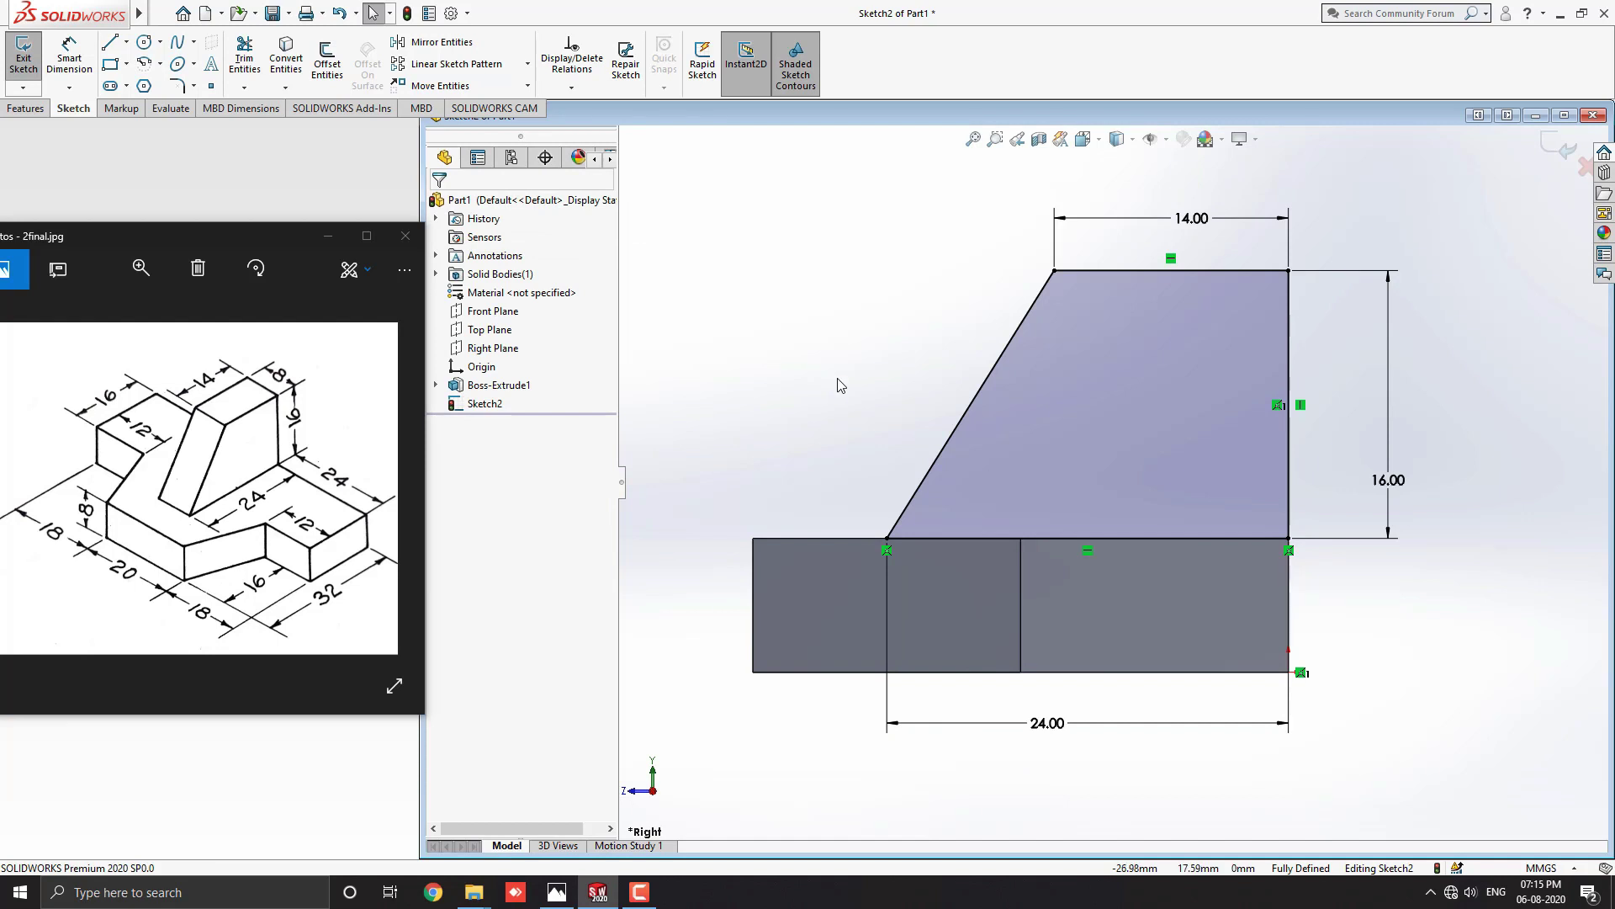
- Start an Extruded Boss/Base on the upright sketch and orbit to inspect the 8 mm Blind preview
{"action": "left_click", "coordinate": [28, 114]}
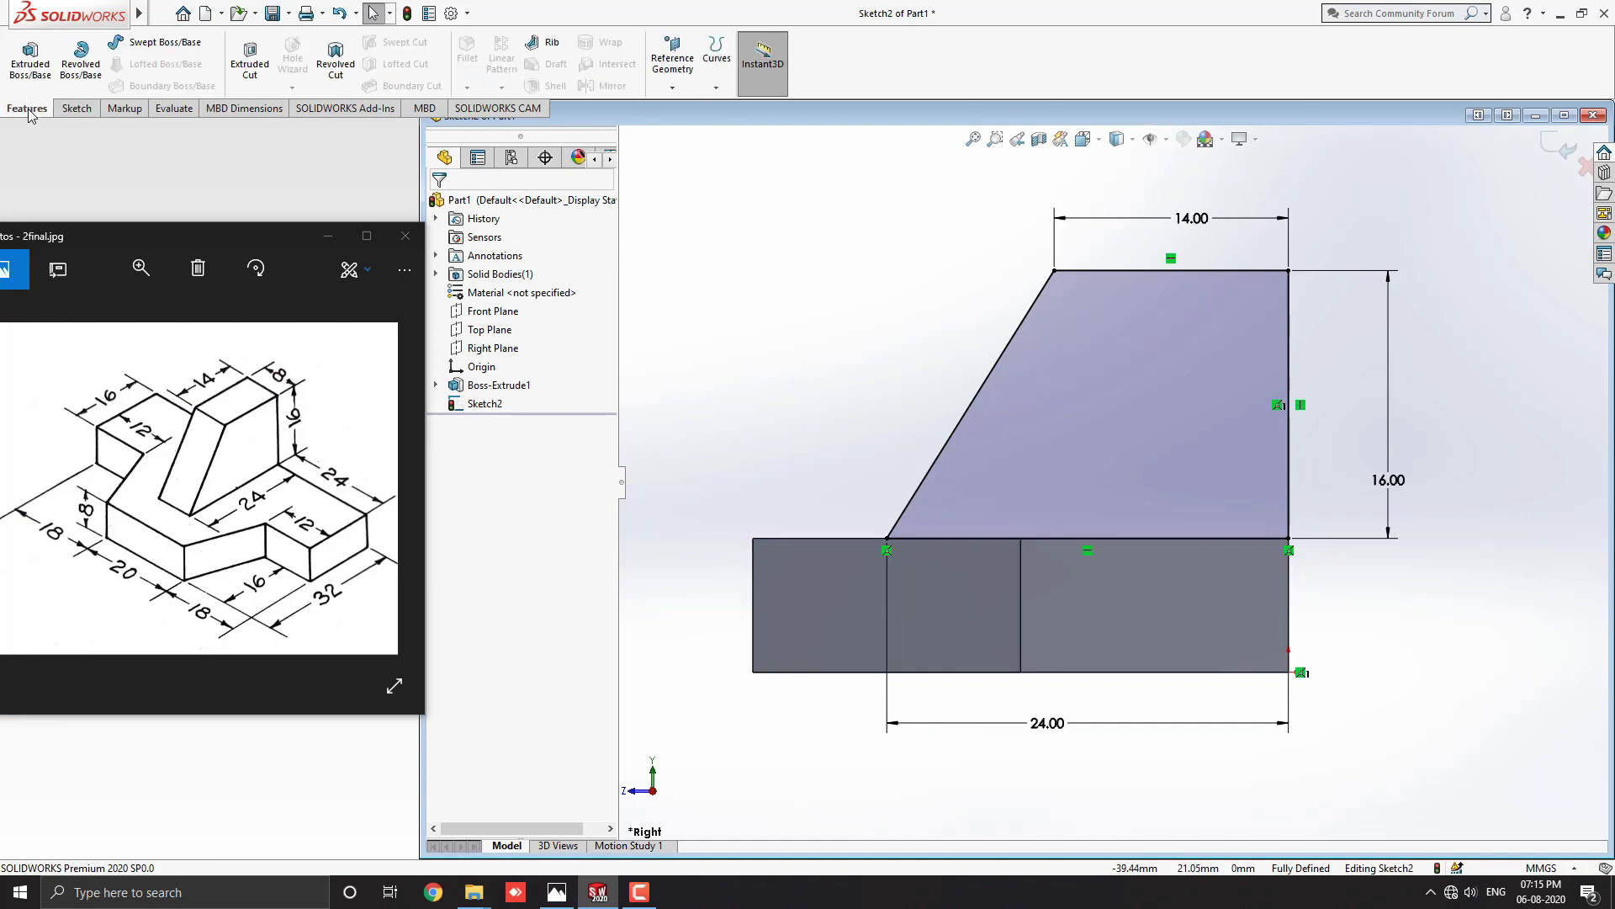
{"action": "left_click", "coordinate": [30, 66]}
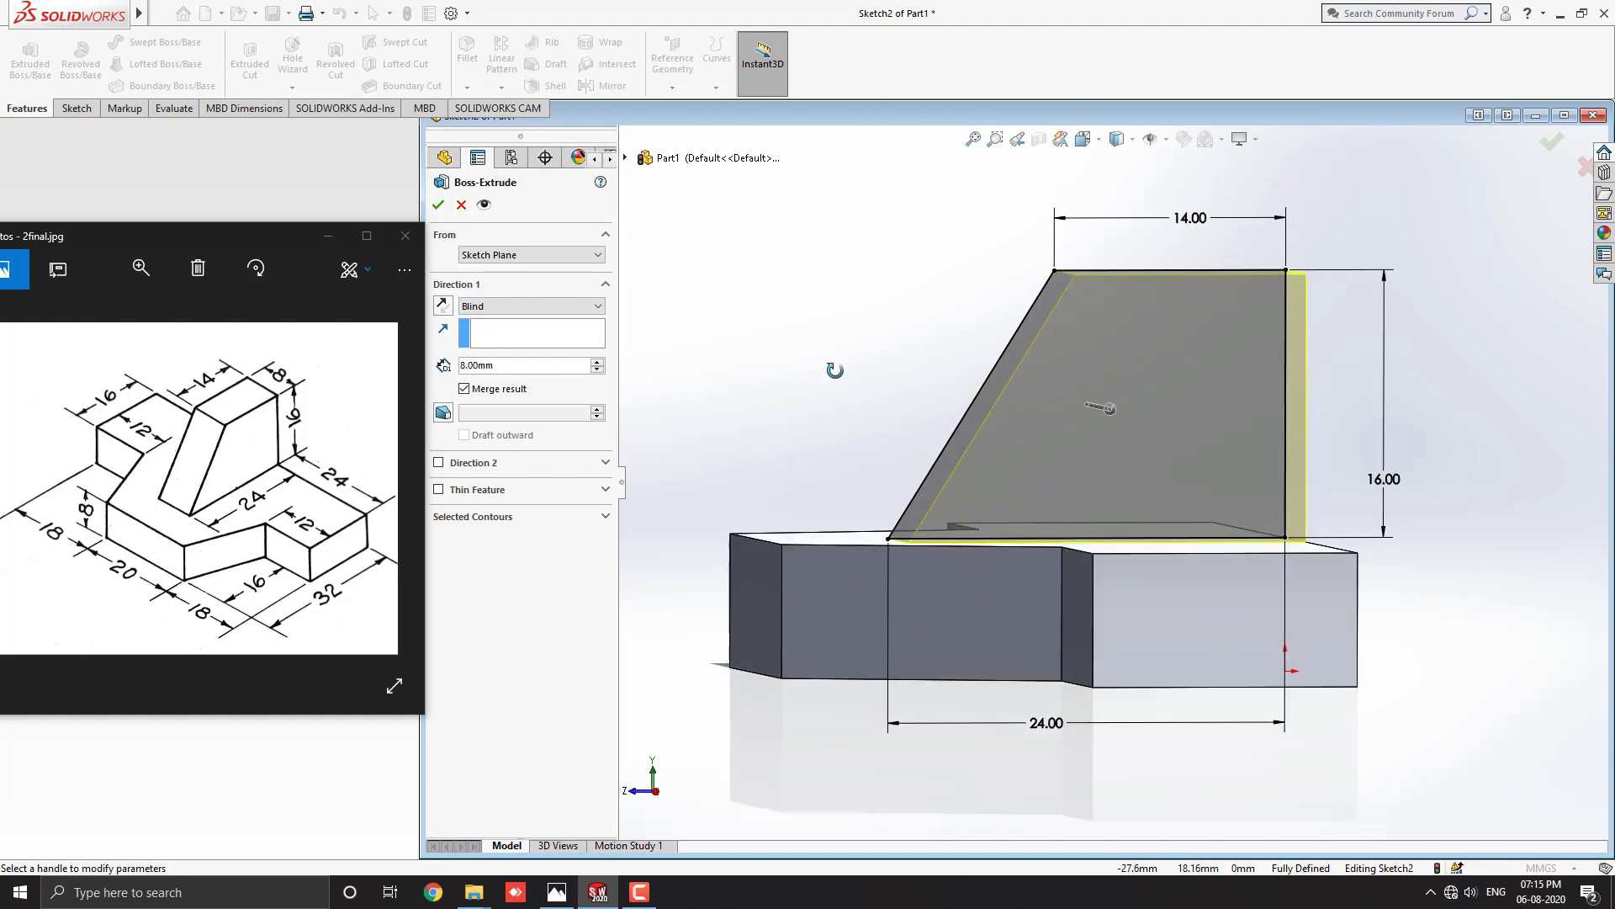
{"action": "middle_click_drag", "start_coordinate": [916, 421], "coordinate": [891, 454]}
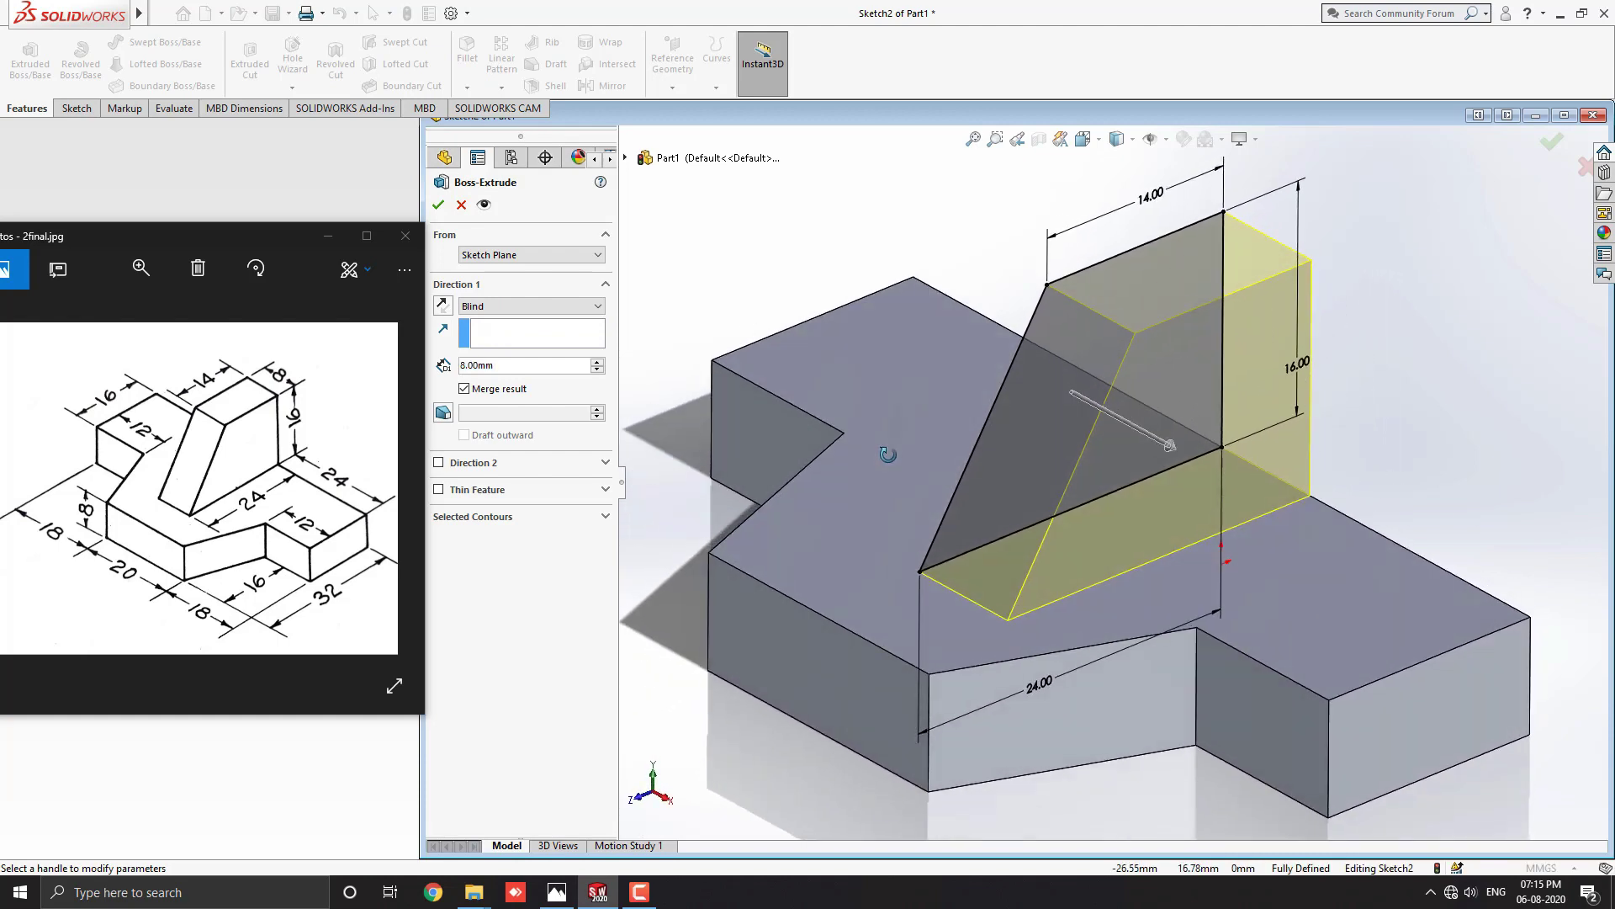
{"action": "scroll", "coordinate": [891, 455], "scroll_direction": "up", "scroll_amount": 2}
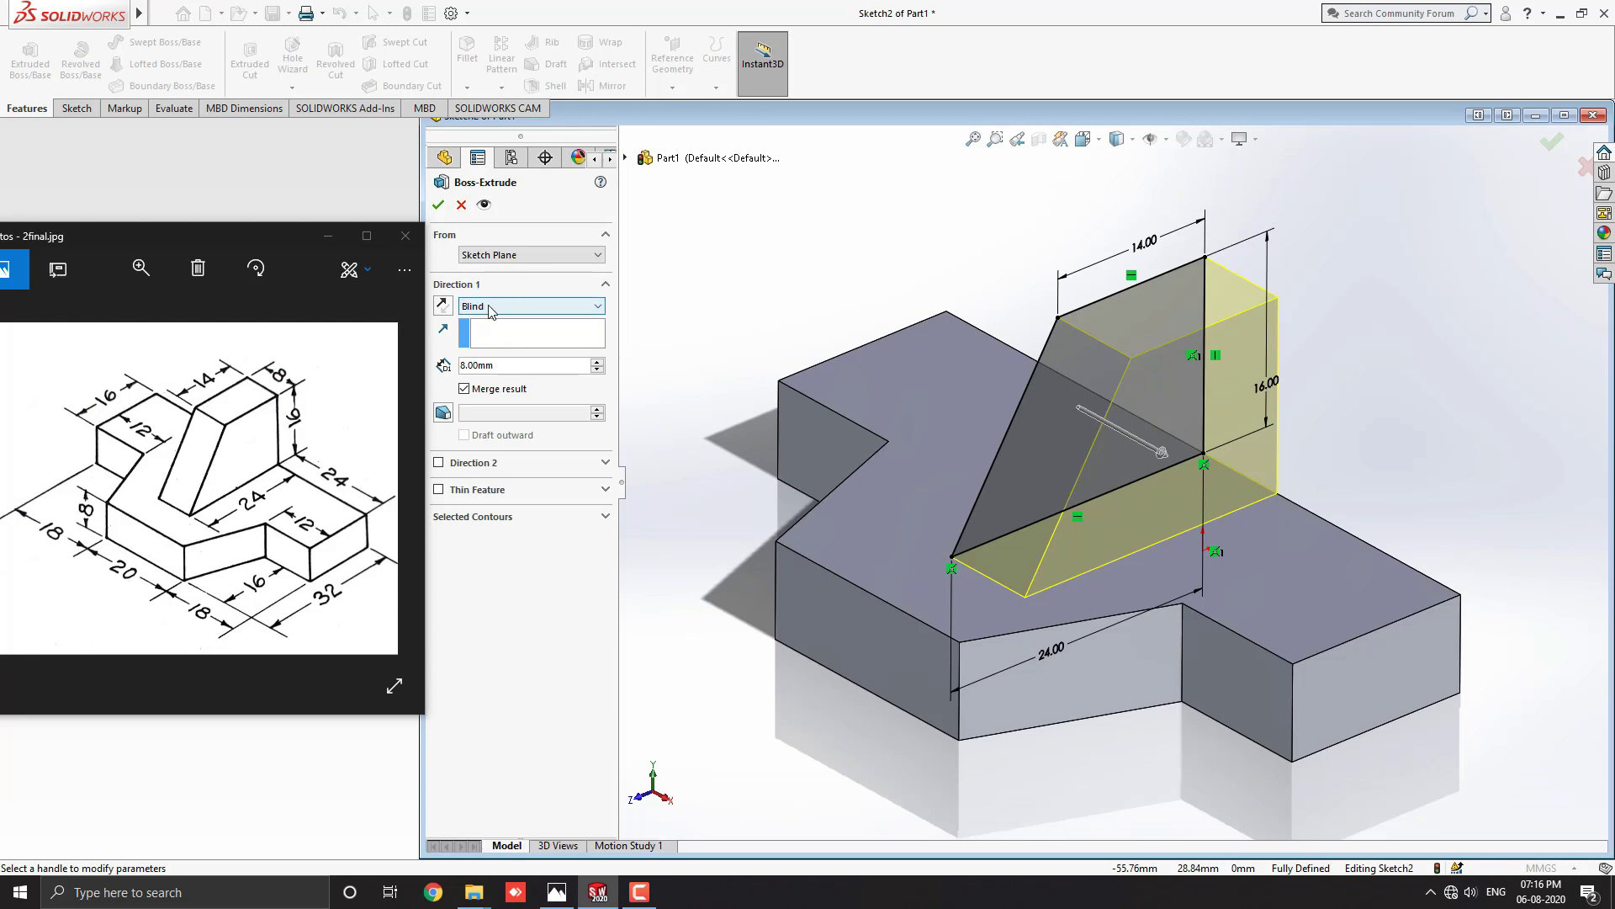
- Change the extrusion end condition to Mid Plane, keep the 8.00 mm depth, and accept it
{"action": "left_click", "coordinate": [599, 312]}
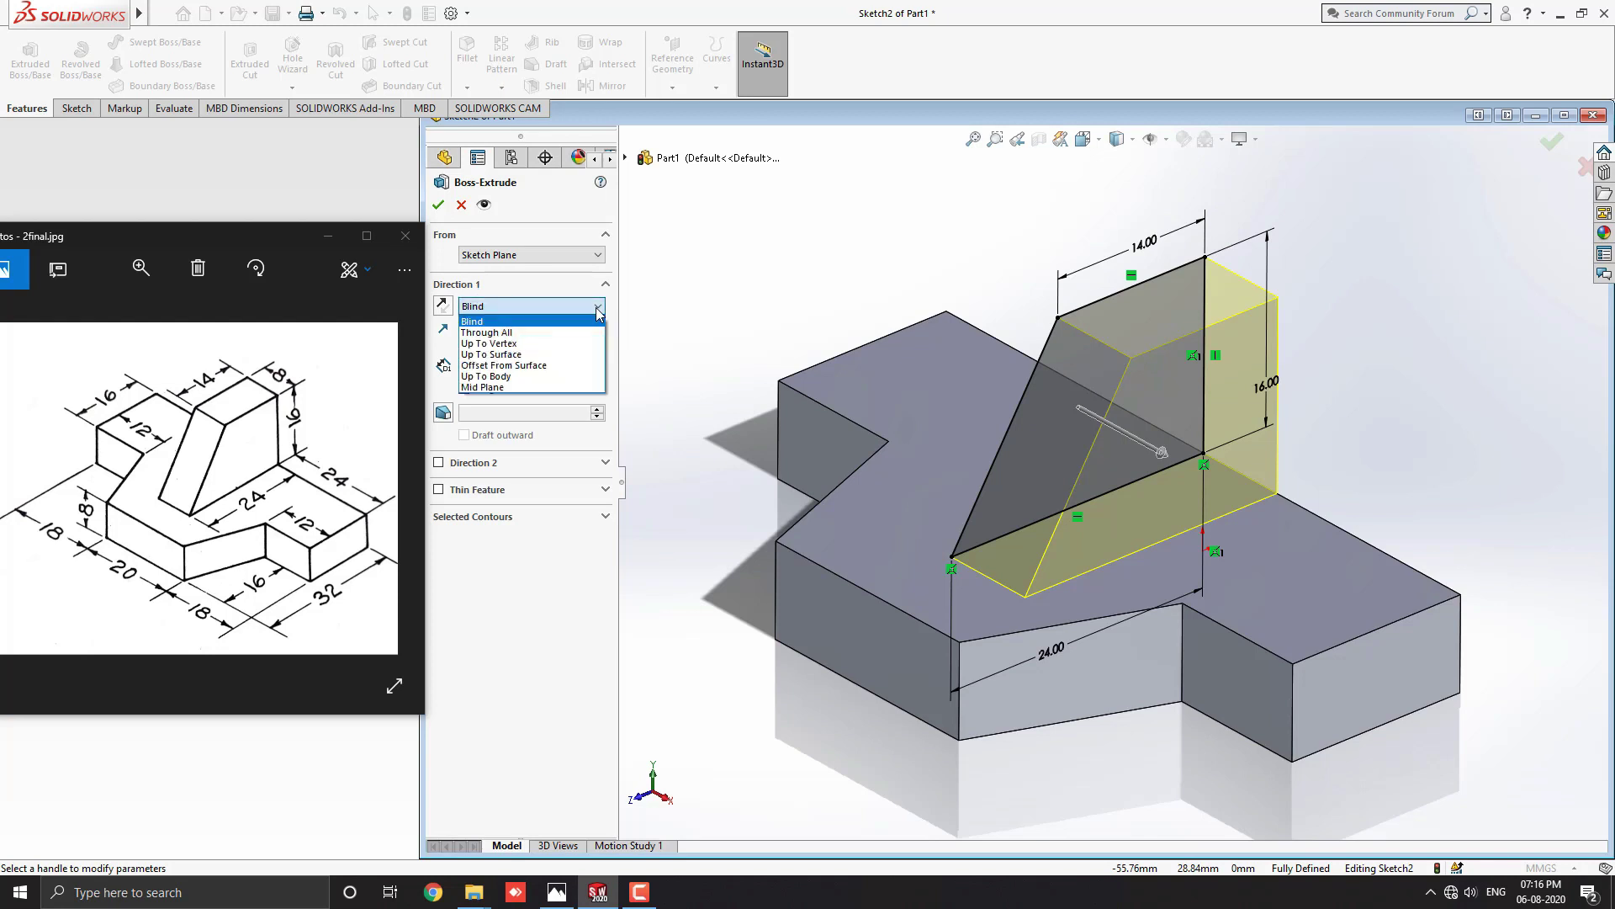
{"action": "left_click", "coordinate": [496, 387]}
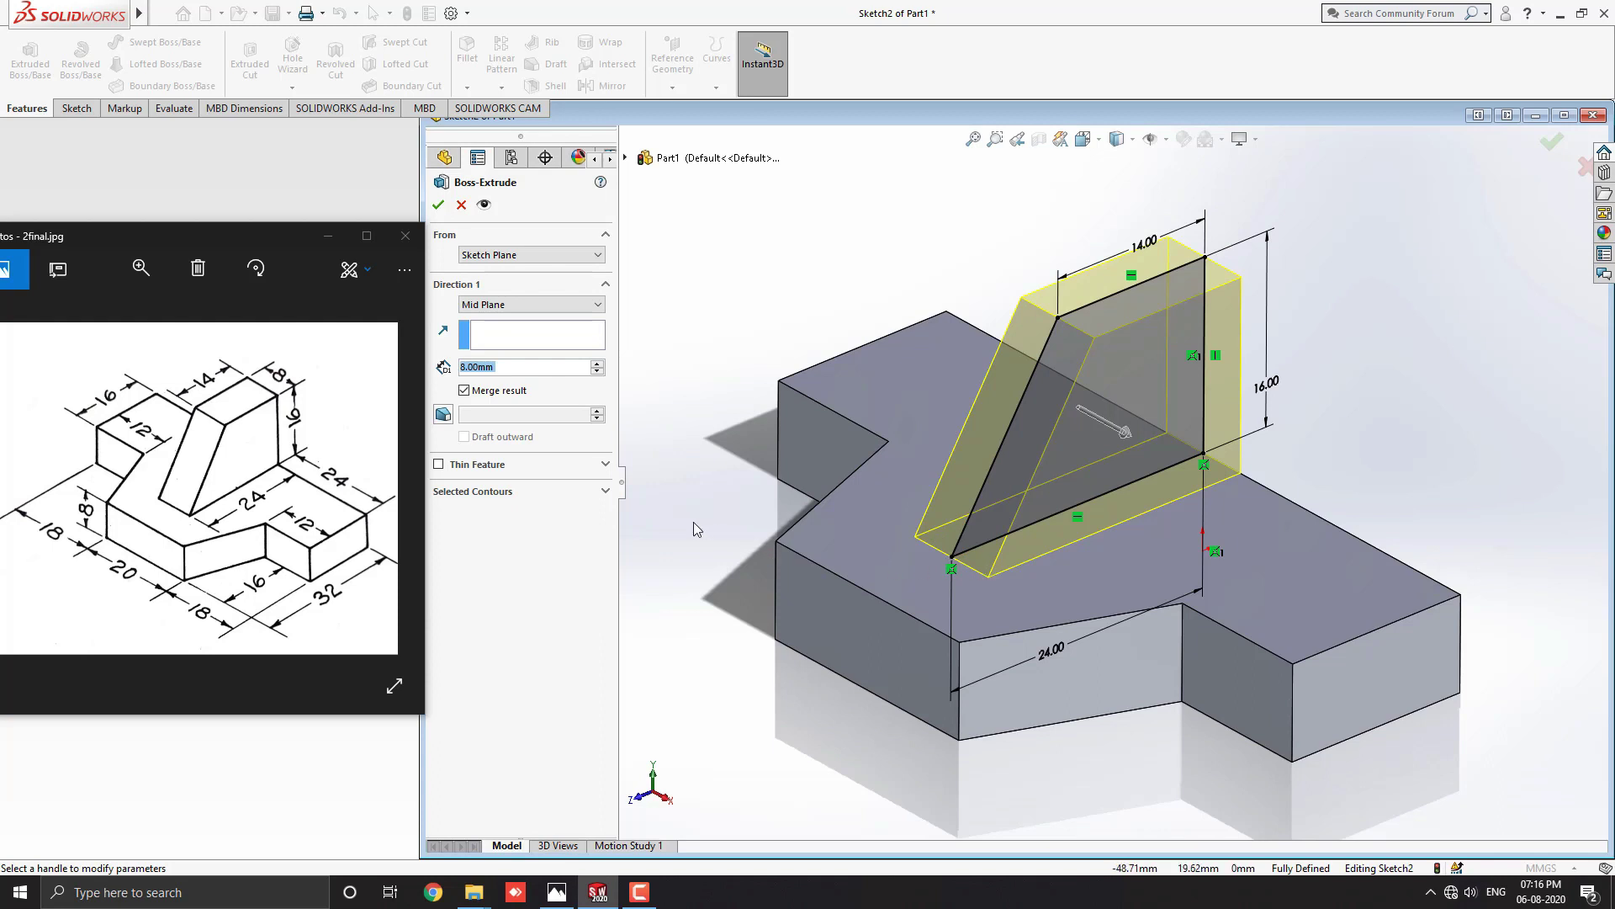
{"action": "double_click", "coordinate": [502, 372]}
{"action": "left_click", "coordinate": [438, 207]}
{"action": "left_click", "coordinate": [753, 267]}
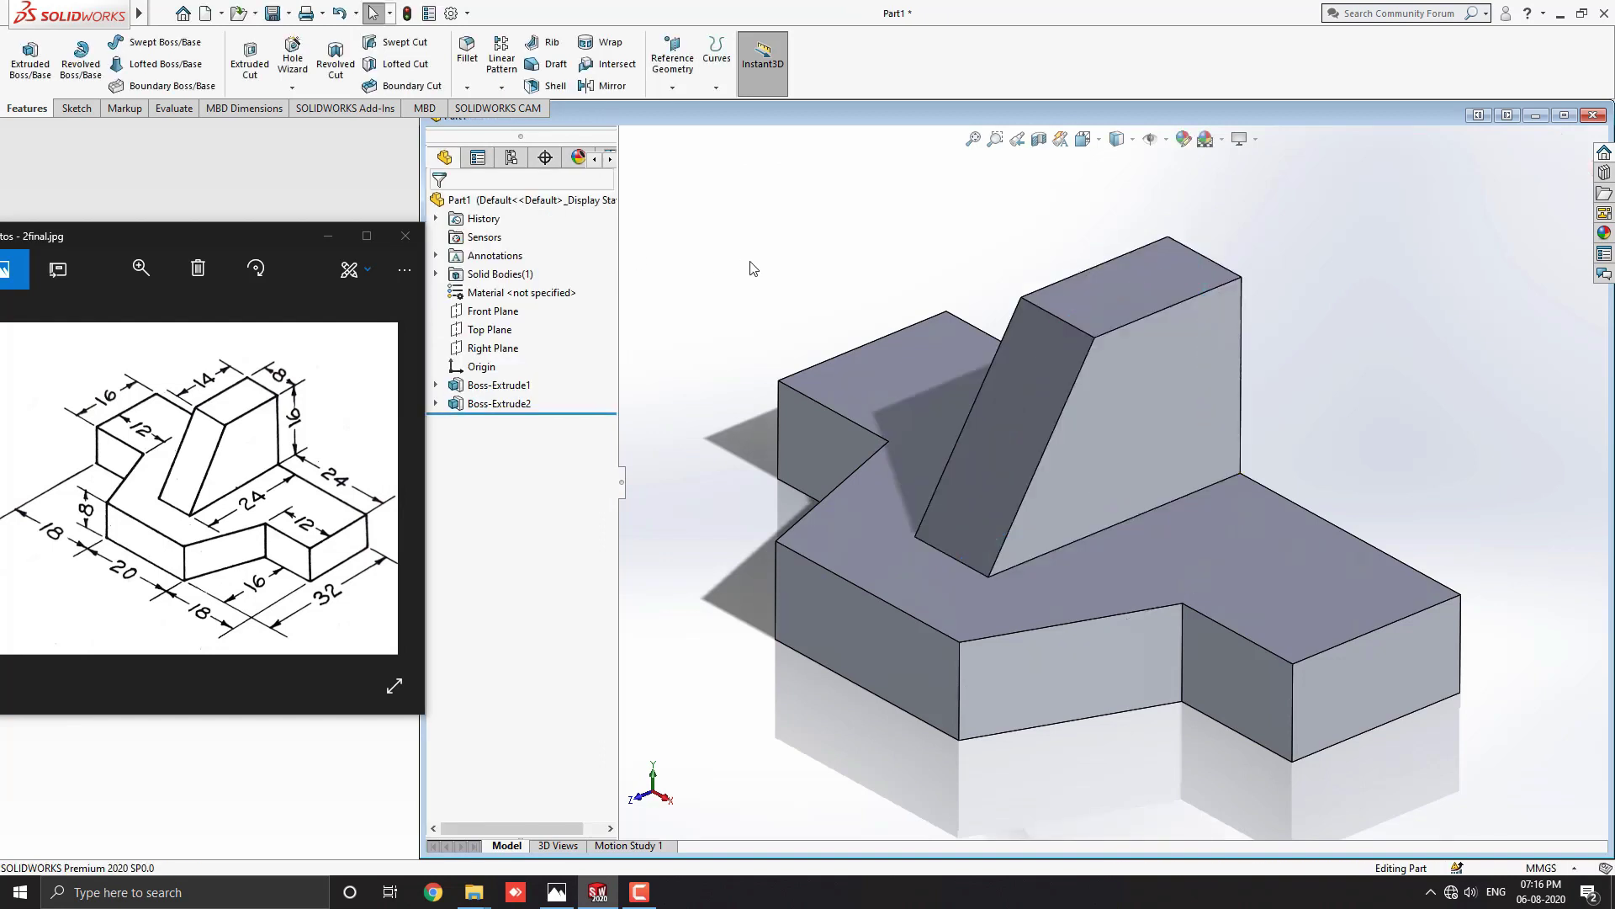
- Apply the cast brass appearance from Metal > Brass to the whole part and orbit to inspect it
{"action": "key", "text": "f"}
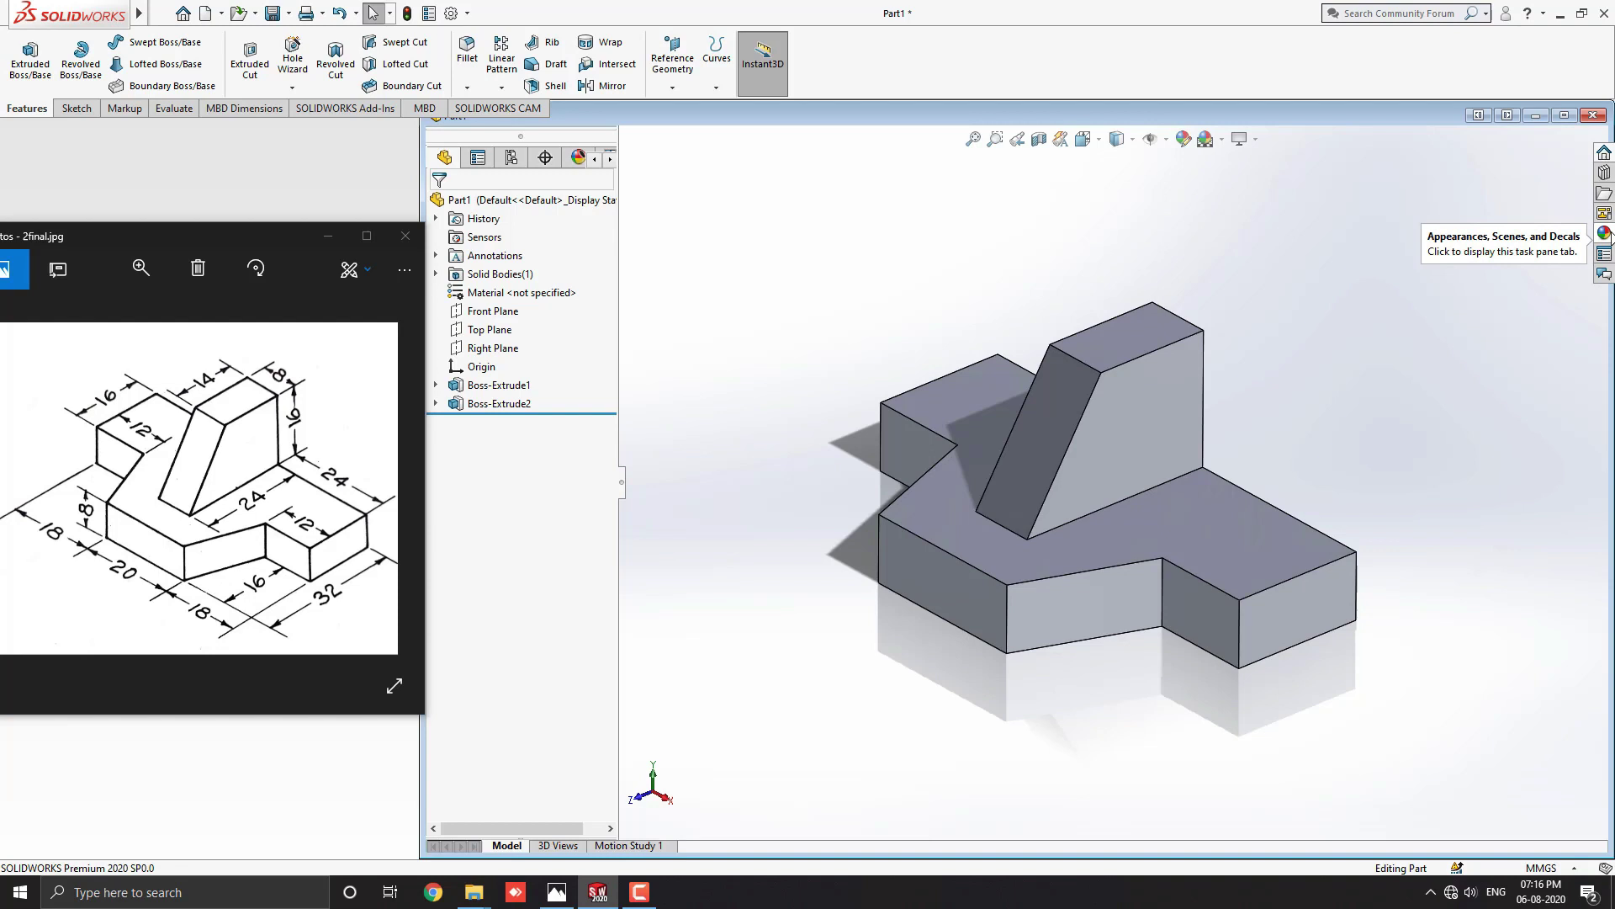
{"action": "left_click", "coordinate": [1605, 234]}
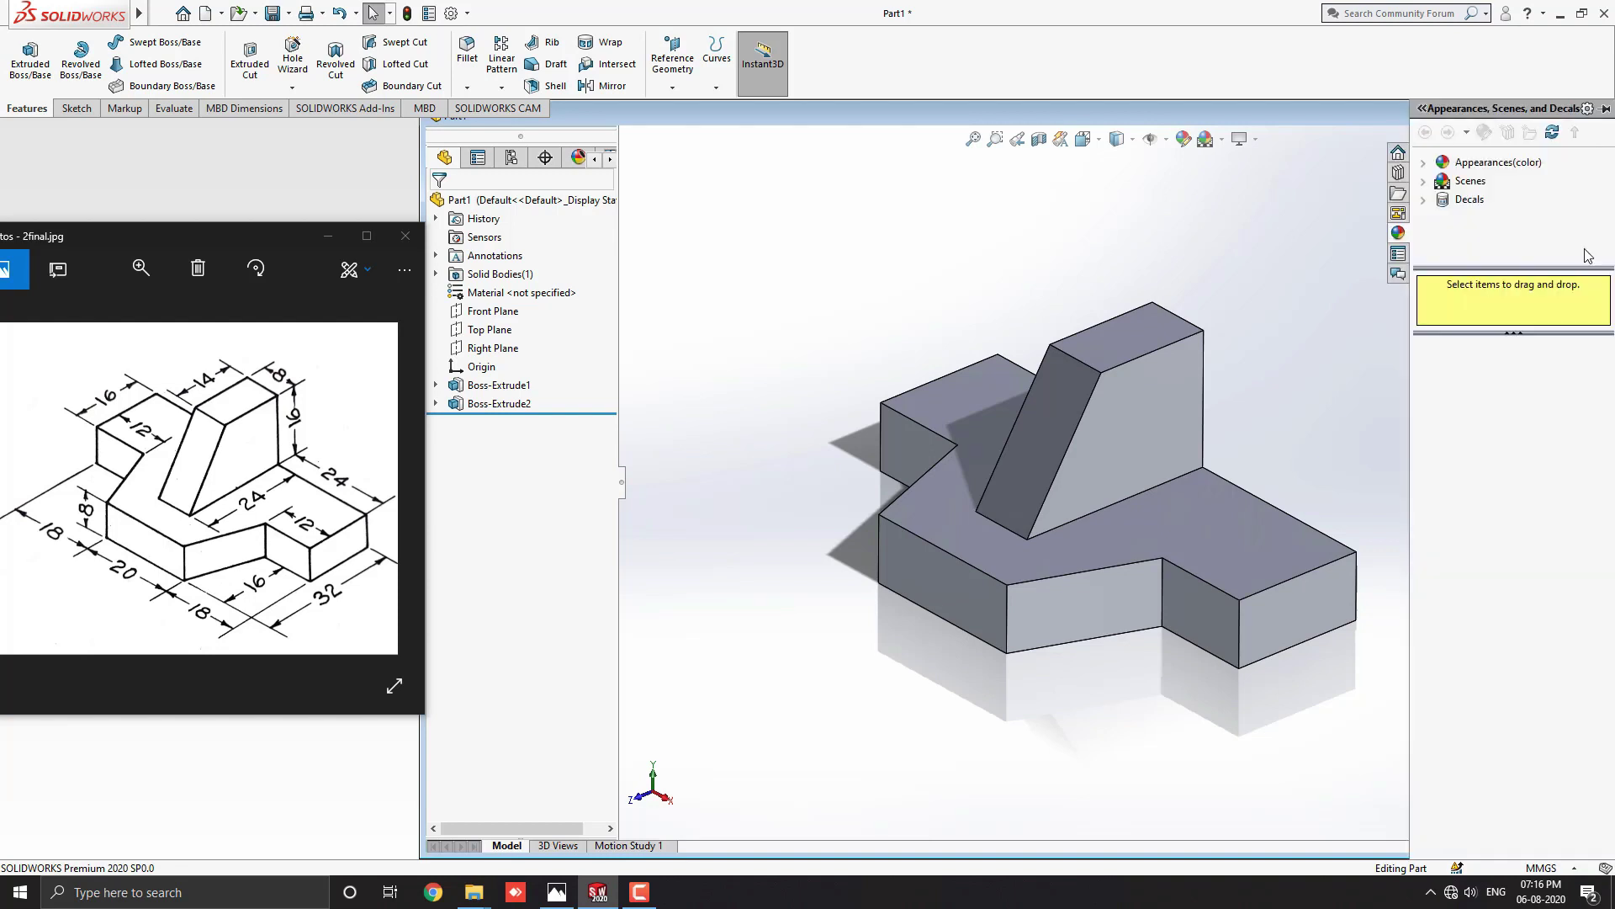
{"action": "left_click", "coordinate": [1443, 199]}
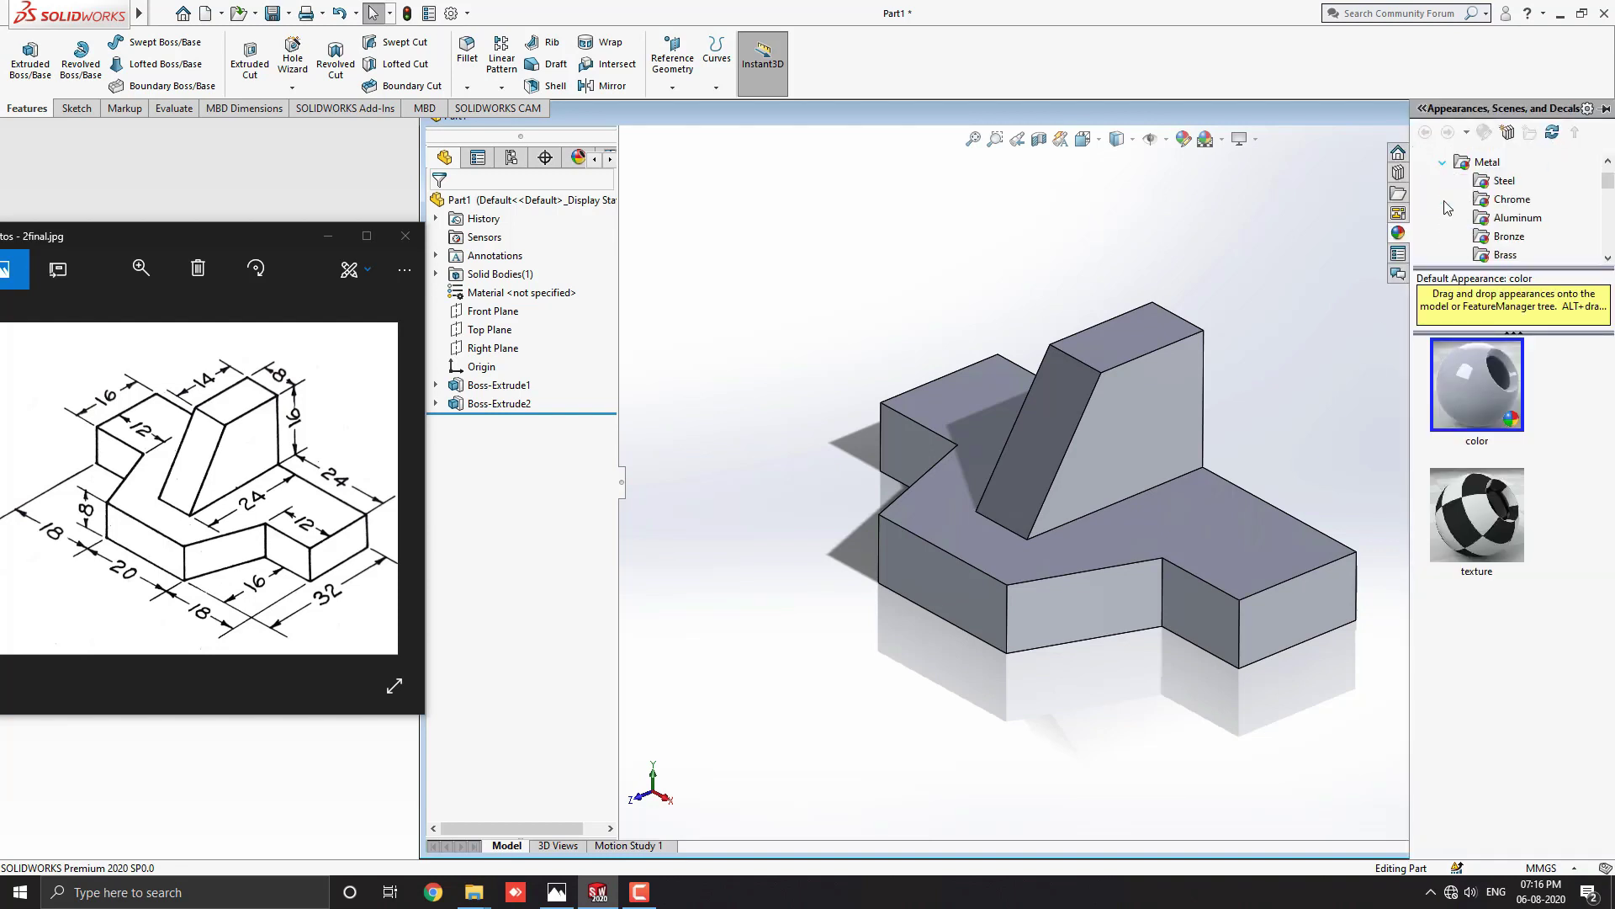
{"action": "scroll", "coordinate": [1506, 217], "scroll_direction": "down", "scroll_amount": 1}
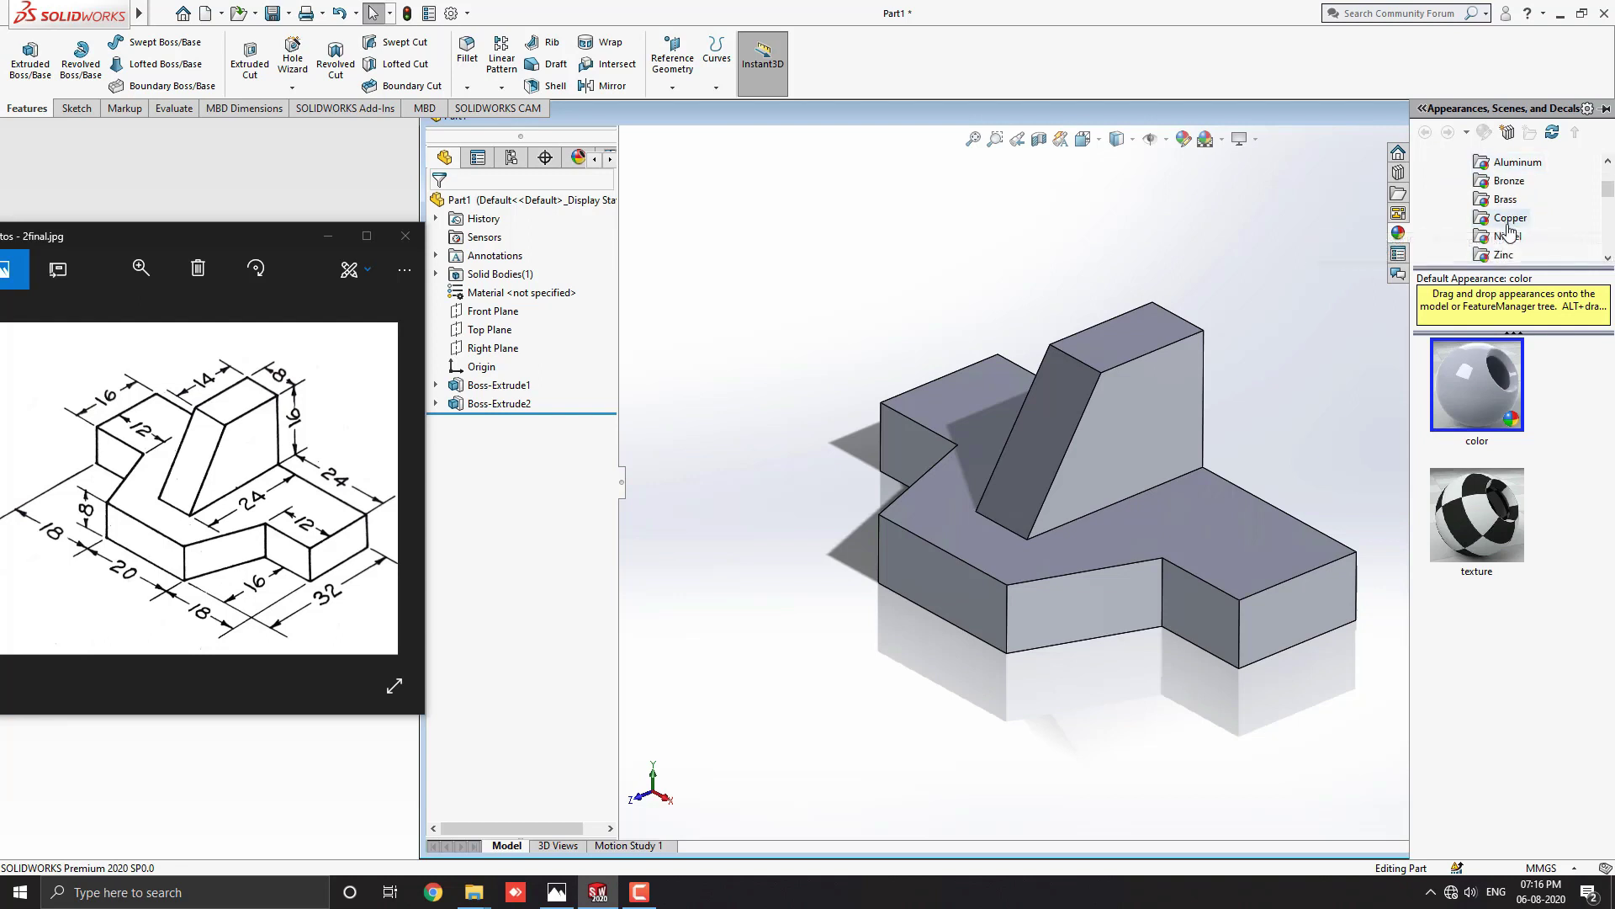
{"action": "left_click", "coordinate": [1506, 202]}
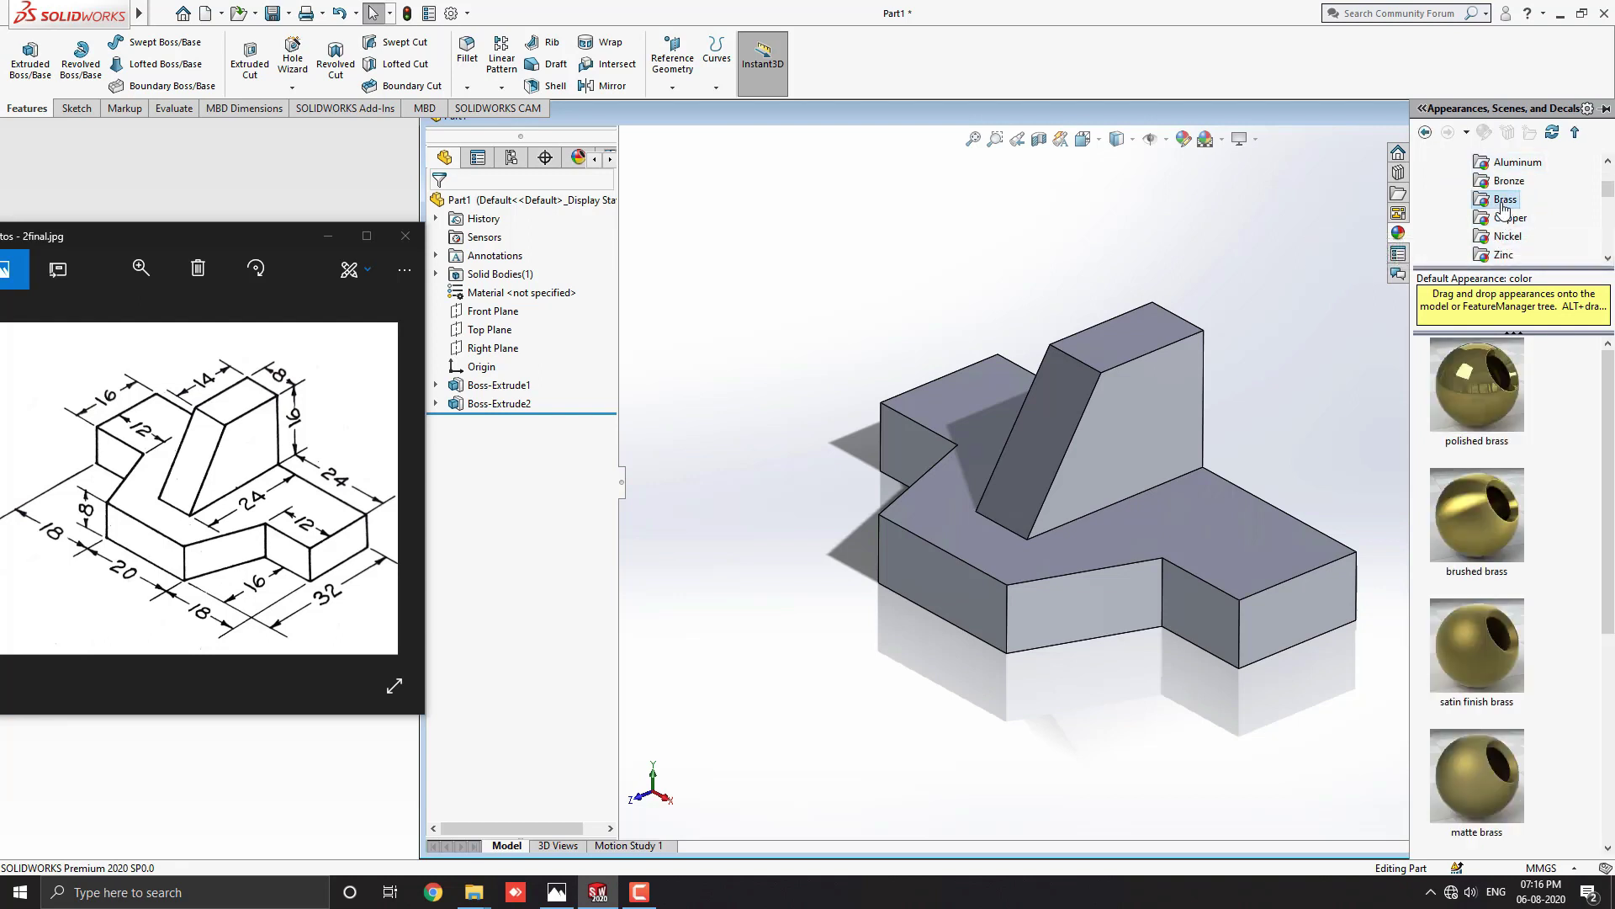
{"action": "scroll", "coordinate": [1523, 420], "scroll_direction": "down", "scroll_amount": 3}
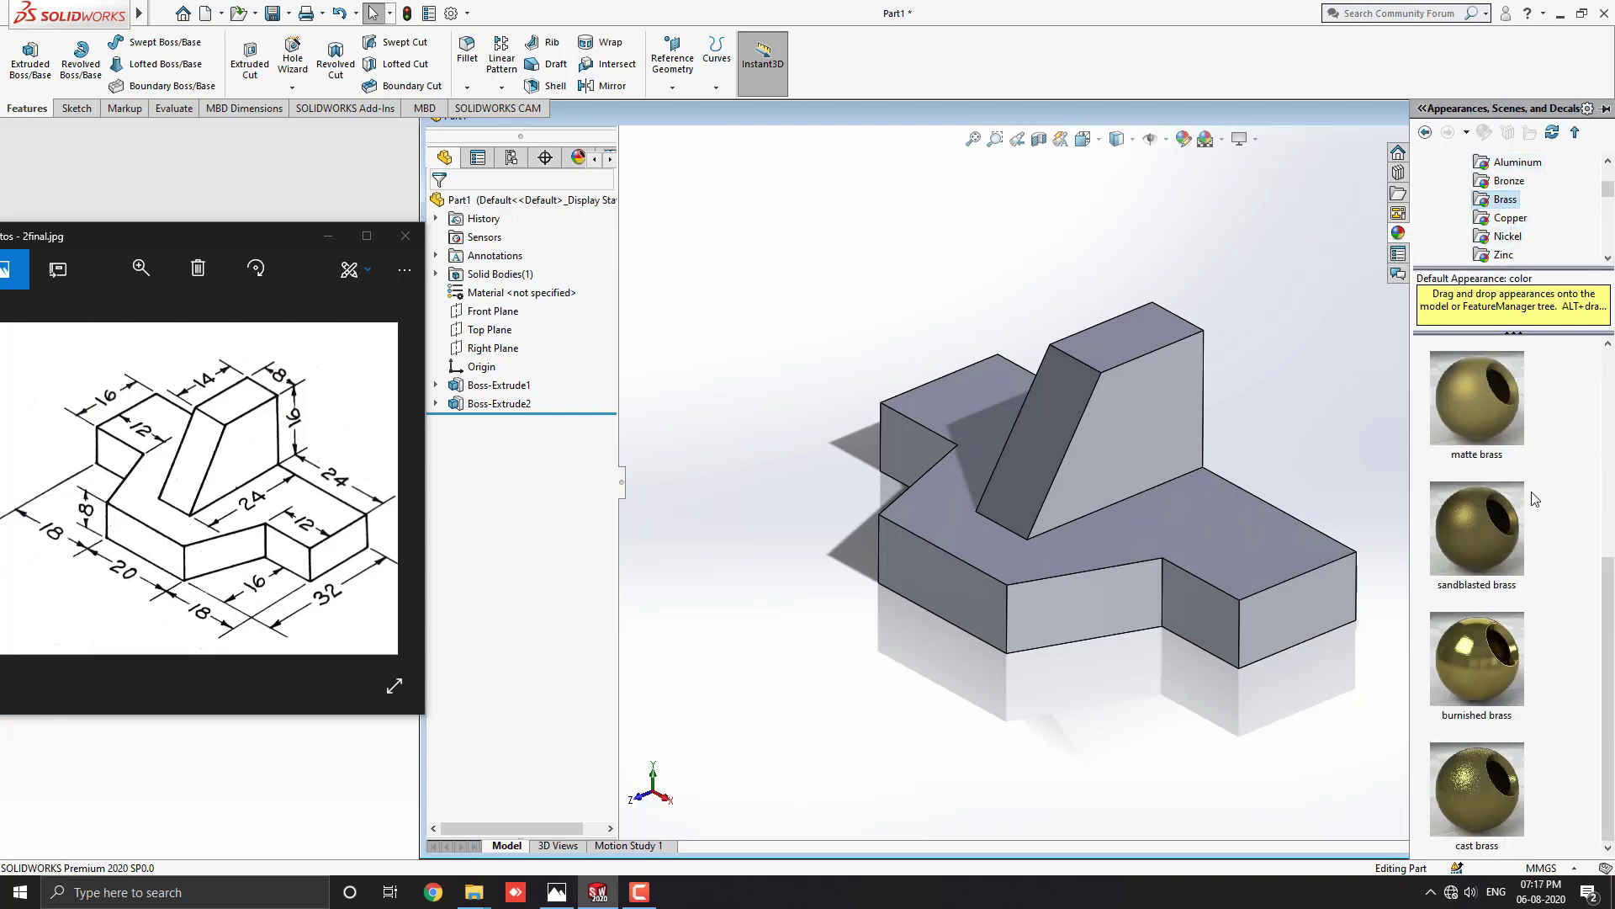
{"action": "left_click_drag", "start_coordinate": [1474, 794], "coordinate": [1264, 564]}
{"action": "left_click", "coordinate": [1264, 562]}
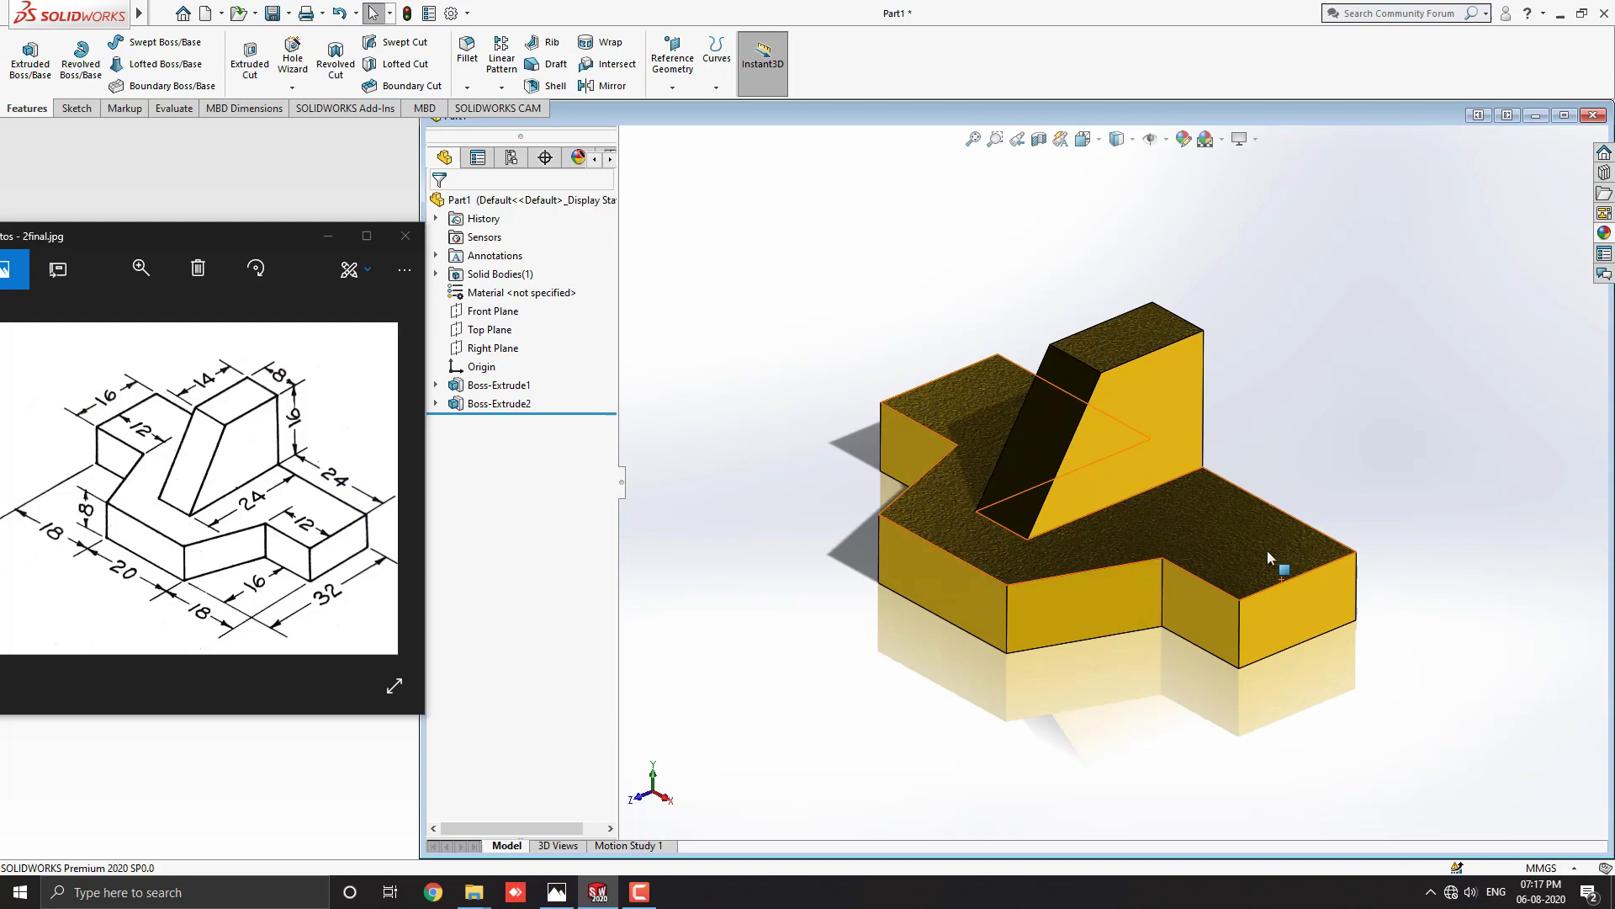
{"action": "scroll", "coordinate": [1119, 487], "scroll_direction": "down", "scroll_amount": 1}
{"action": "middle_click_drag", "start_coordinate": [1117, 485], "coordinate": [876, 577]}
- Minimize the reference Photos window, maximize the part window, and set the view to Isometric
{"action": "left_click", "coordinate": [327, 237]}
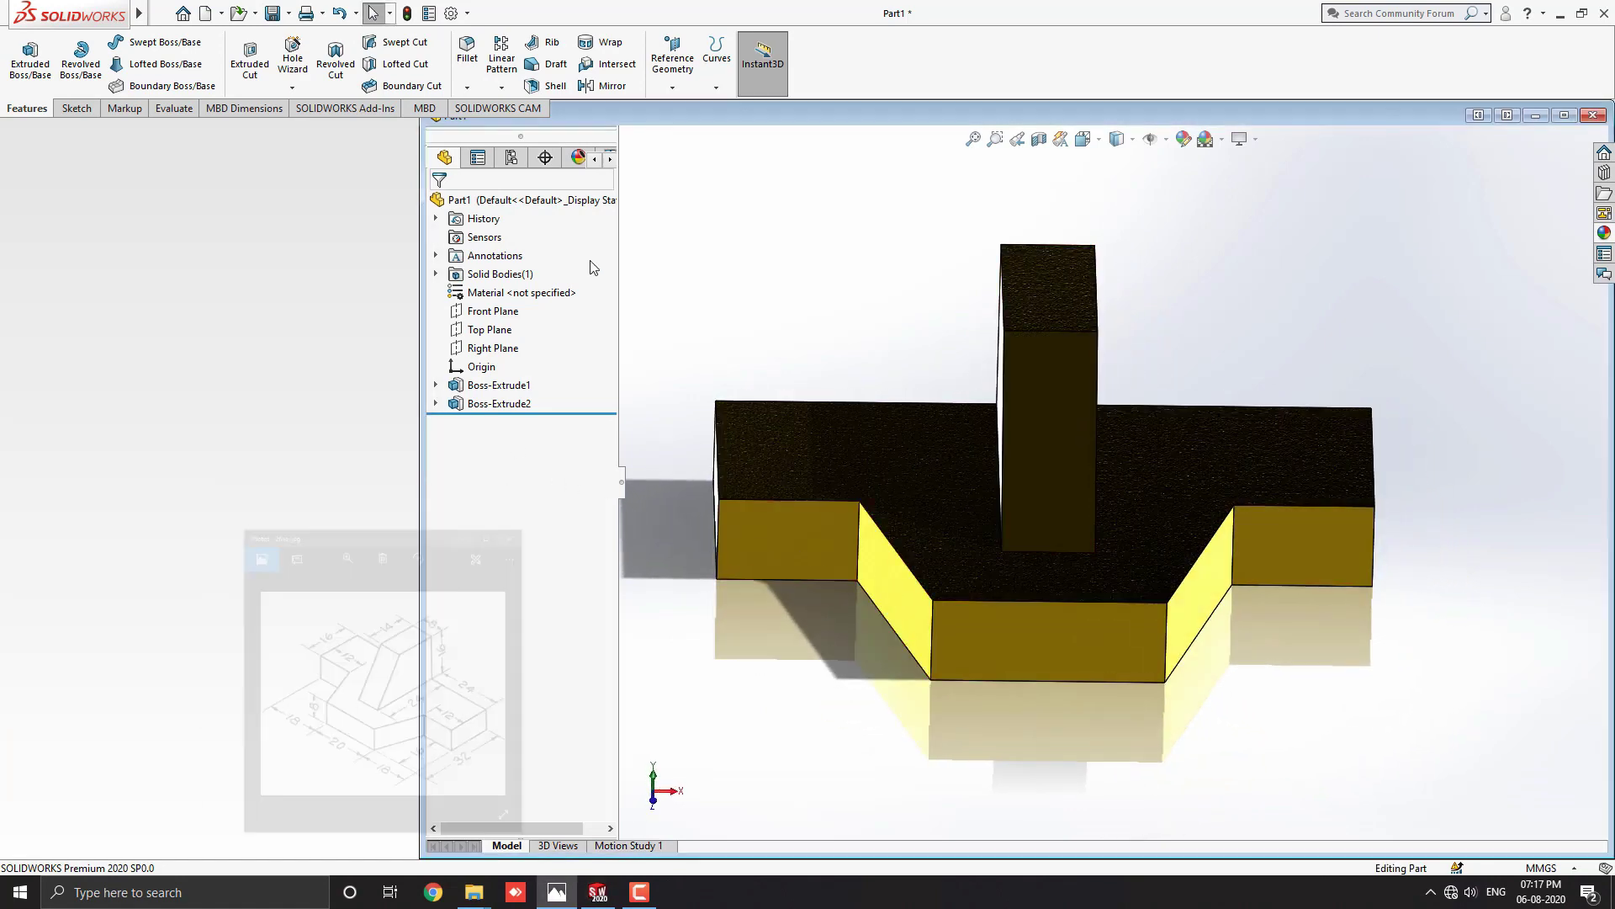
{"action": "left_click", "coordinate": [1565, 115]}
{"action": "middle_click_drag", "start_coordinate": [948, 476], "coordinate": [970, 620]}
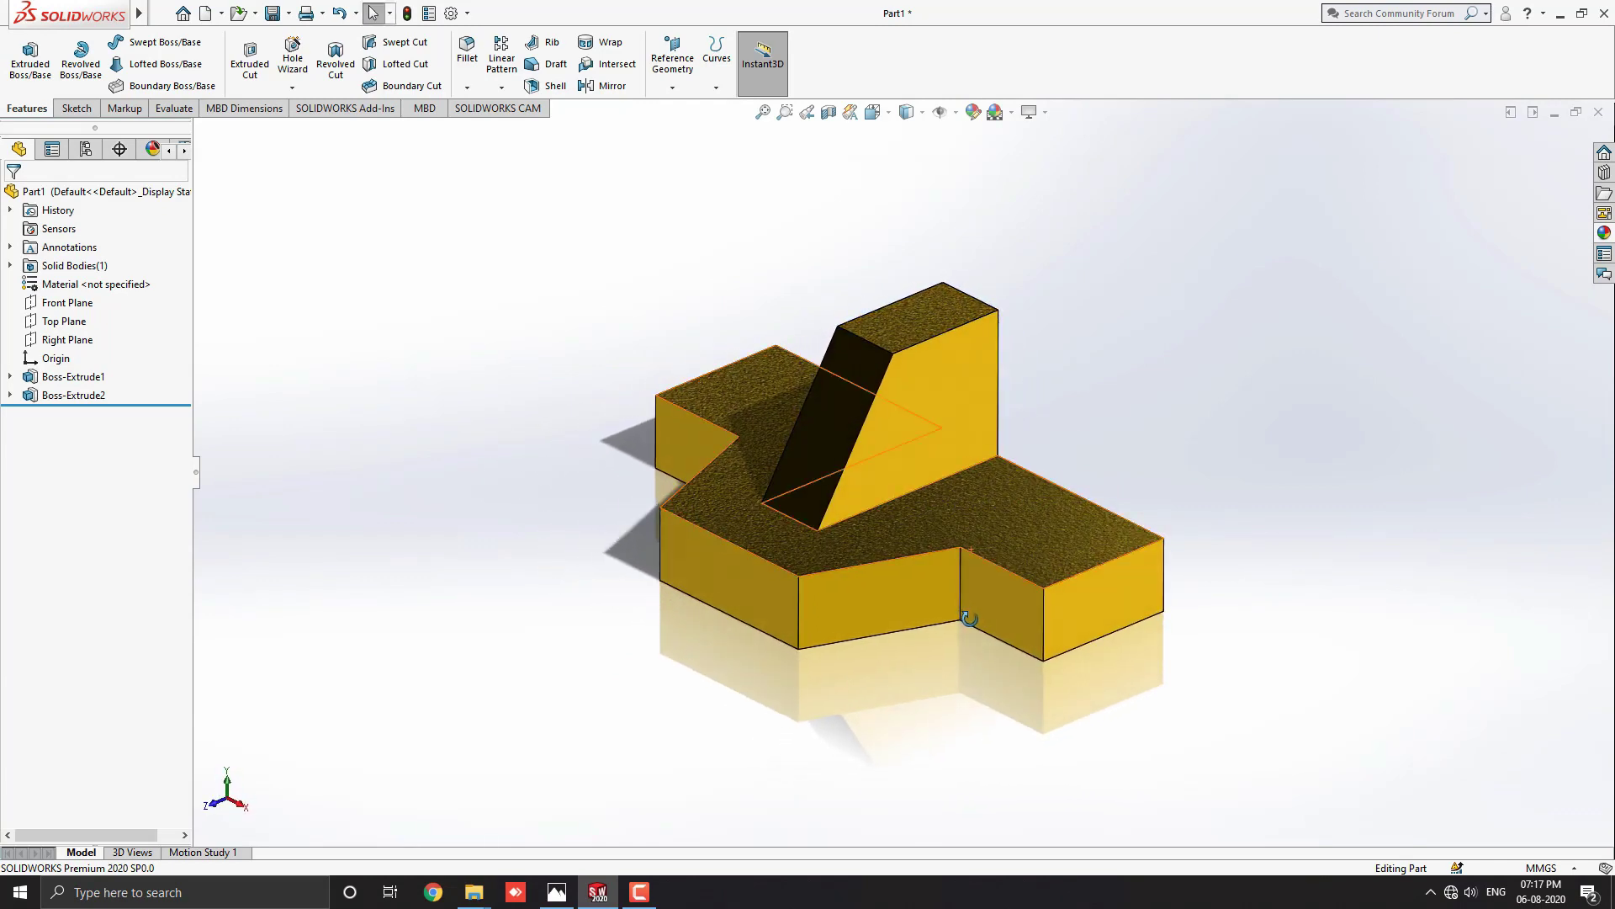
{"action": "key", "text": "space"}
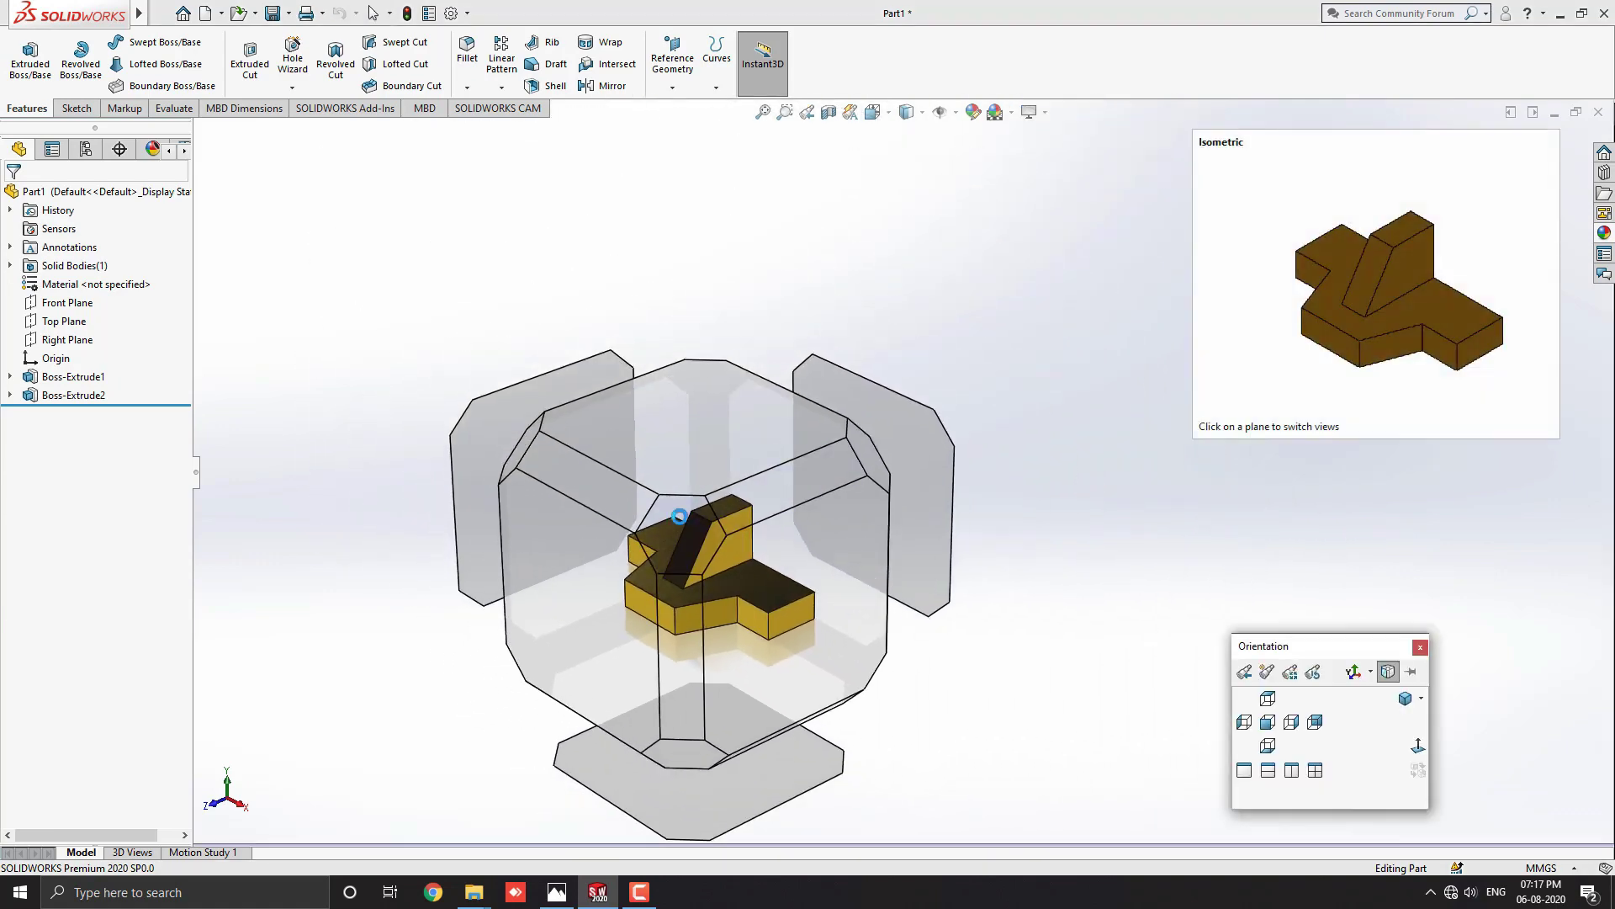
{"action": "left_click", "coordinate": [679, 516]}
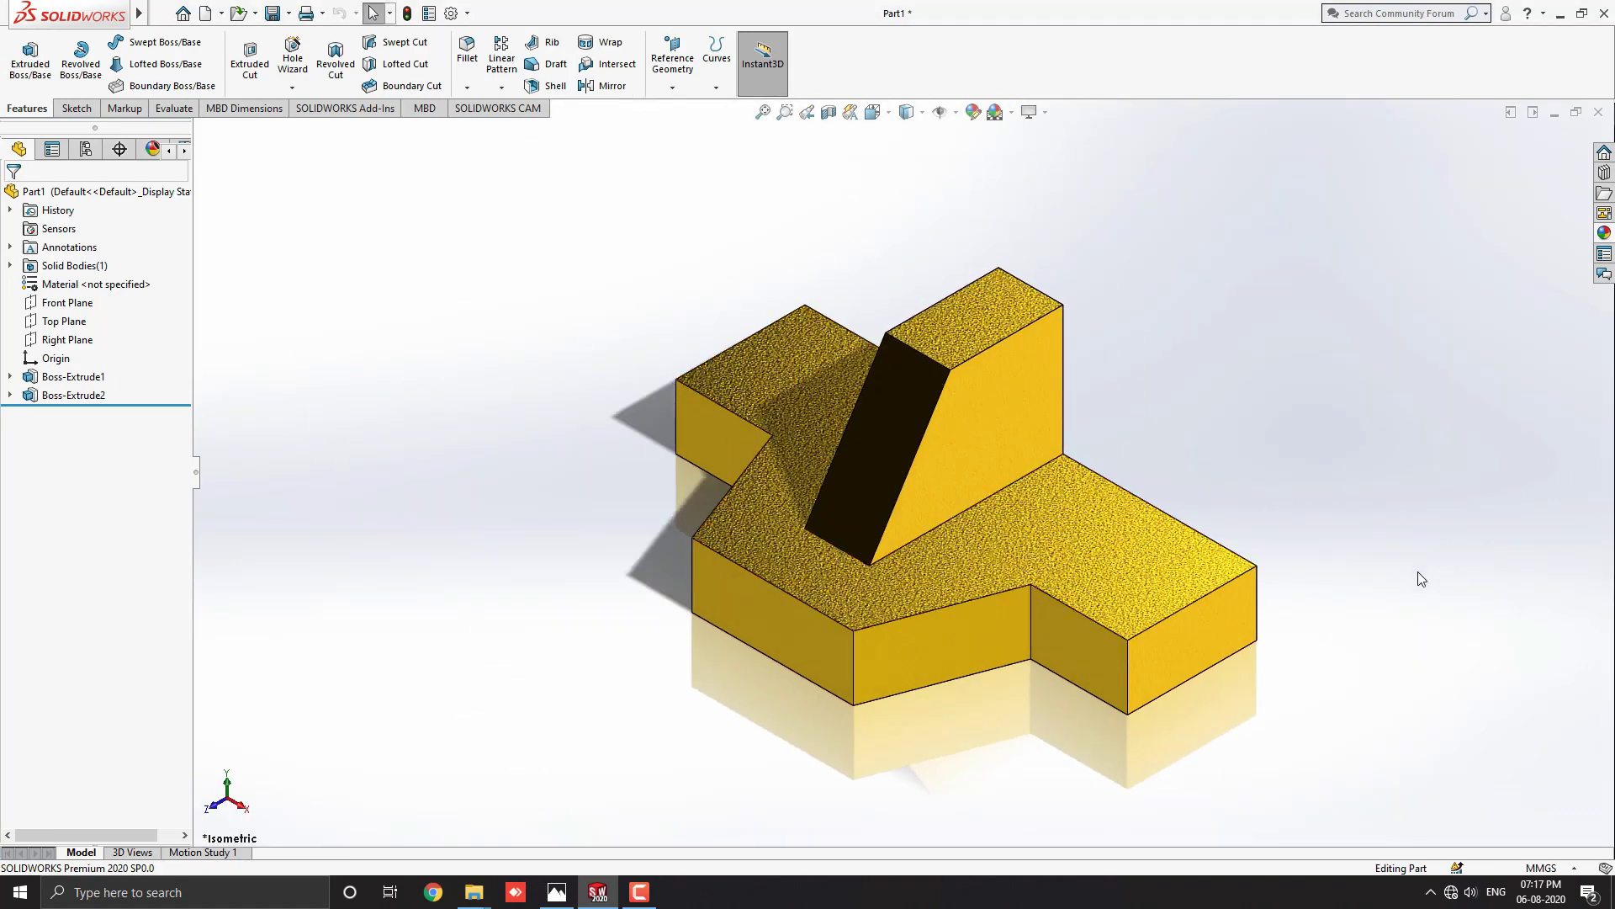